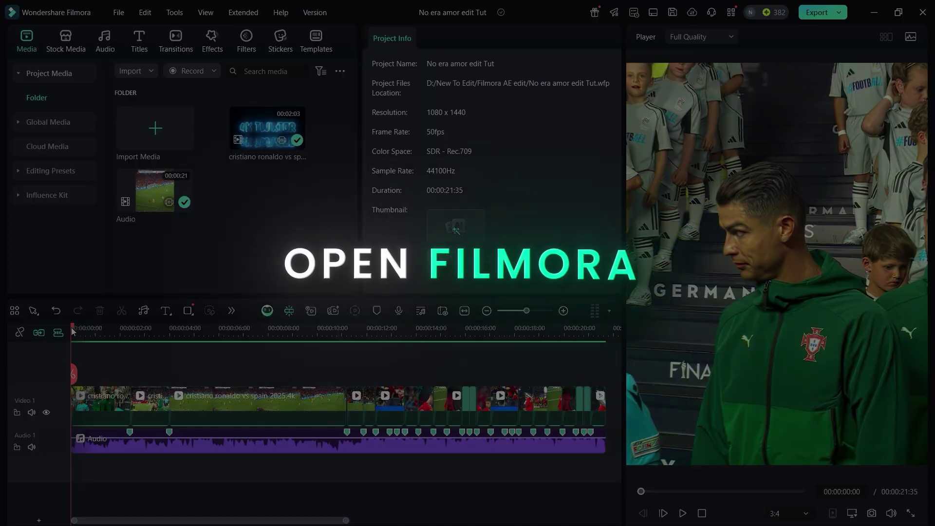
# Check the project's aspect ratio, custom resolution, frame rate and colour space in the project settings, and accept them
pyautogui.moveTo(73, 331); pyautogui.dragTo(250, 437)
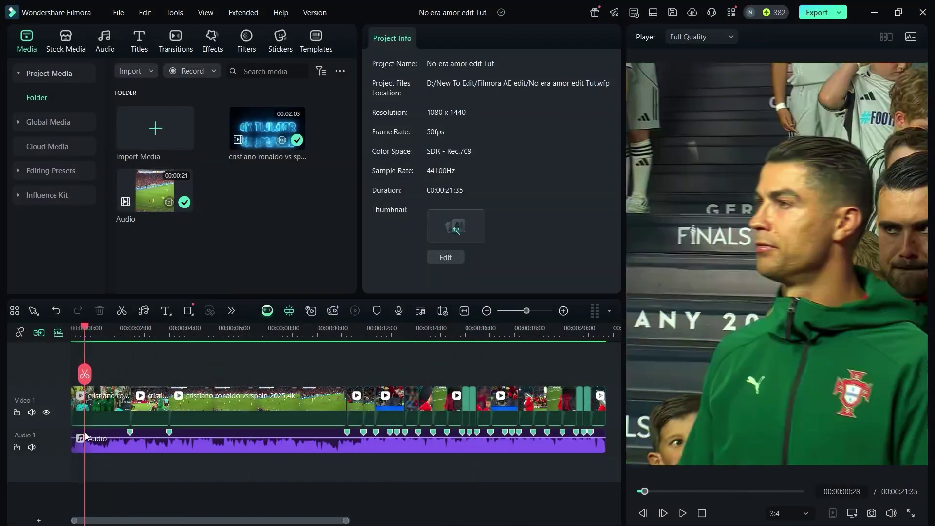
pyautogui.scroll(-1, 178, 481)
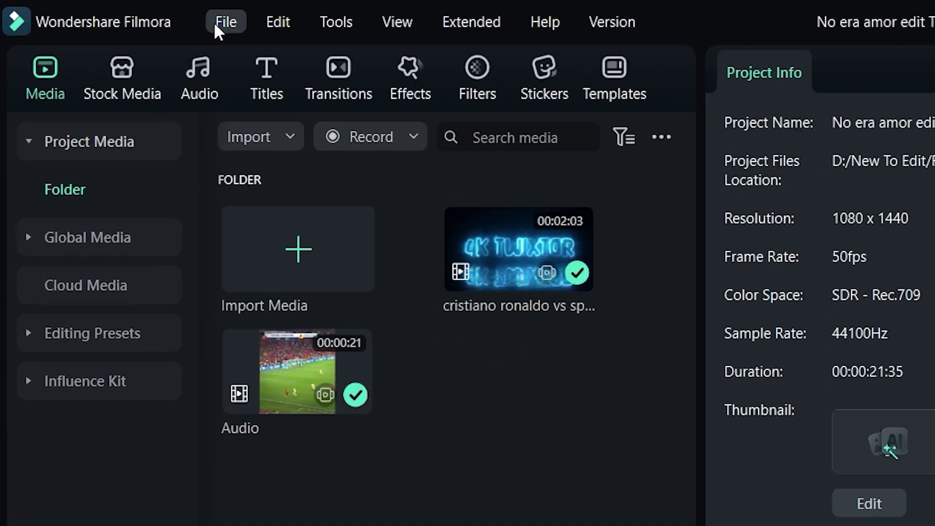
pyautogui.click(116, 15)
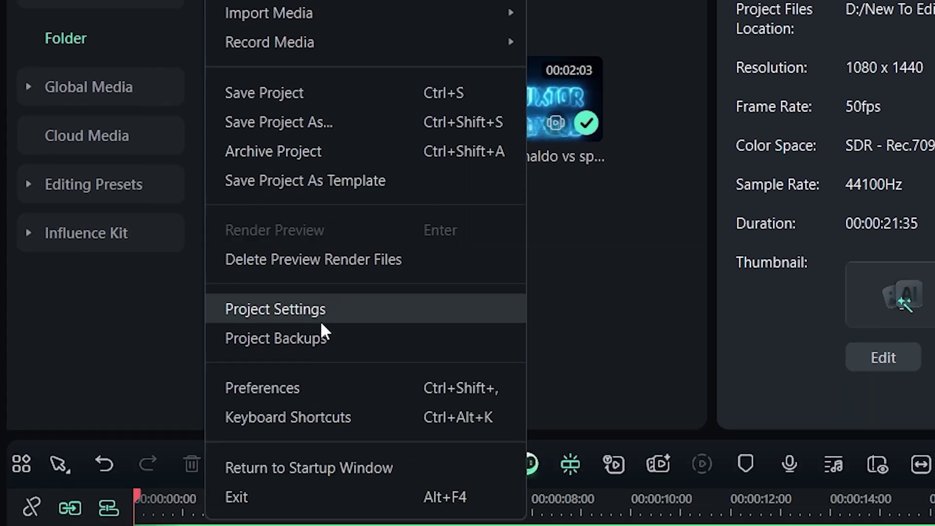
pyautogui.click(323, 315)
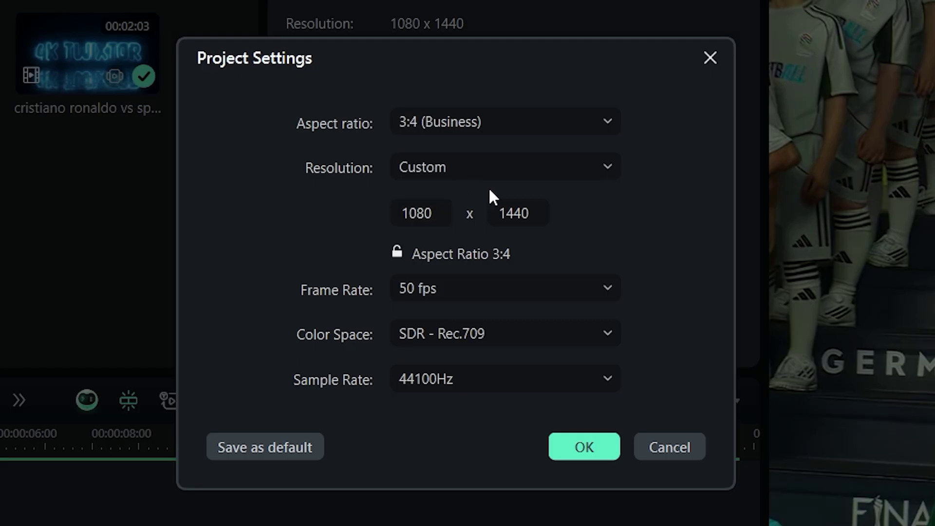
pyautogui.click(590, 453)
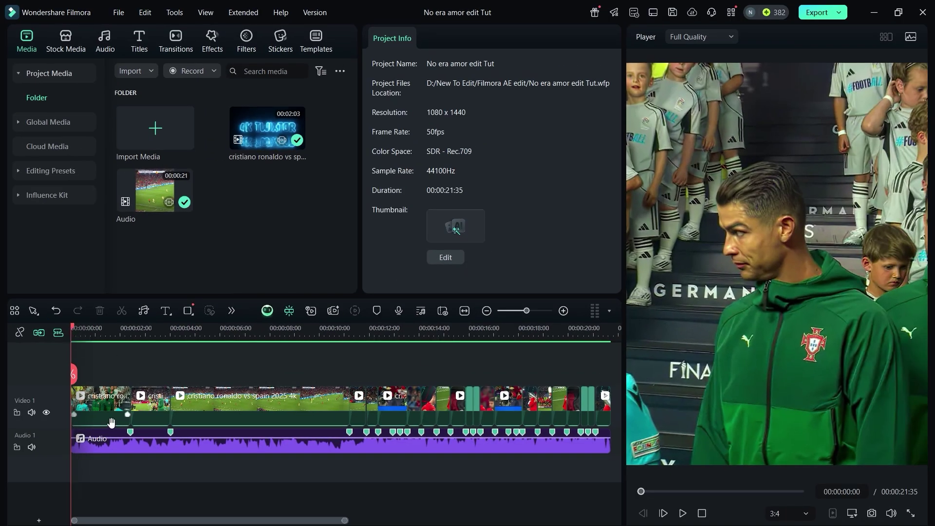
# Set the uniform speed of the first timeline clip to 0.60
pyautogui.scroll(3, 111, 422)
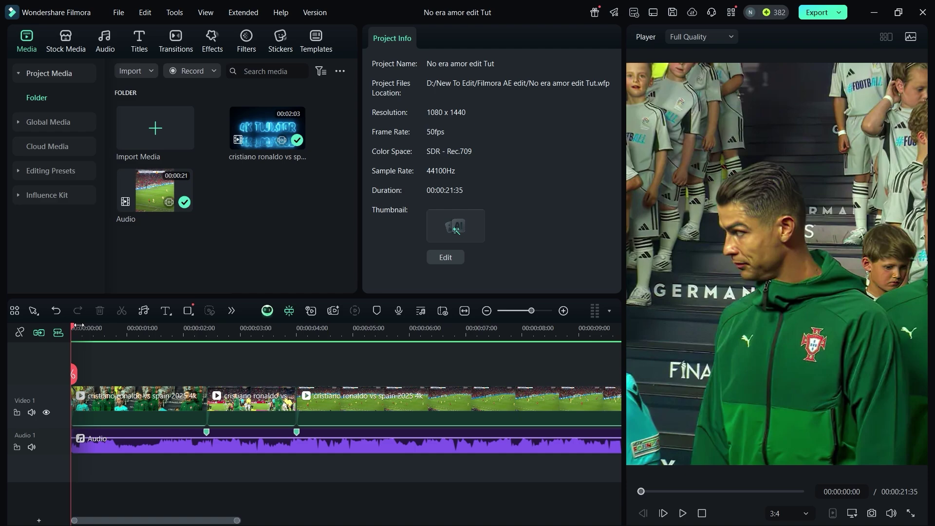
pyautogui.scroll(3, 79, 325)
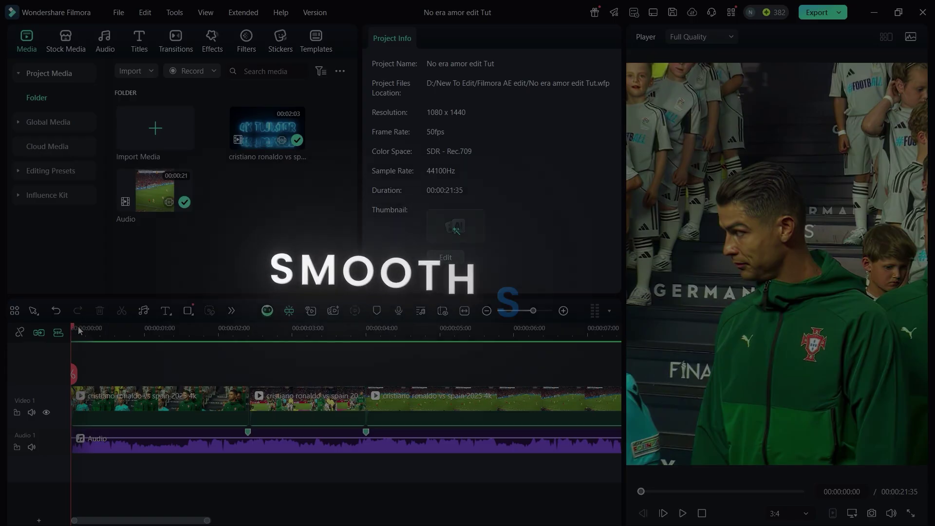
pyautogui.moveTo(79, 330); pyautogui.dragTo(102, 330)
pyautogui.click(145, 424)
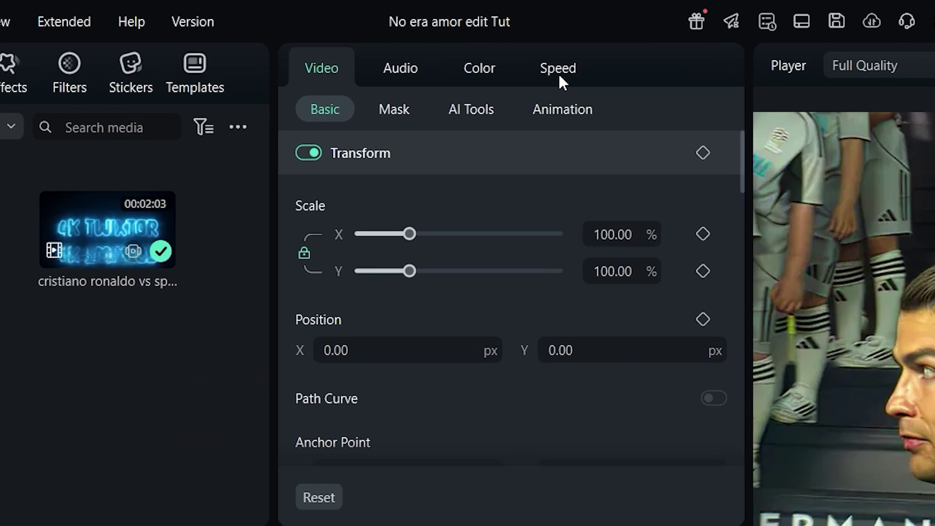
pyautogui.click(519, 40)
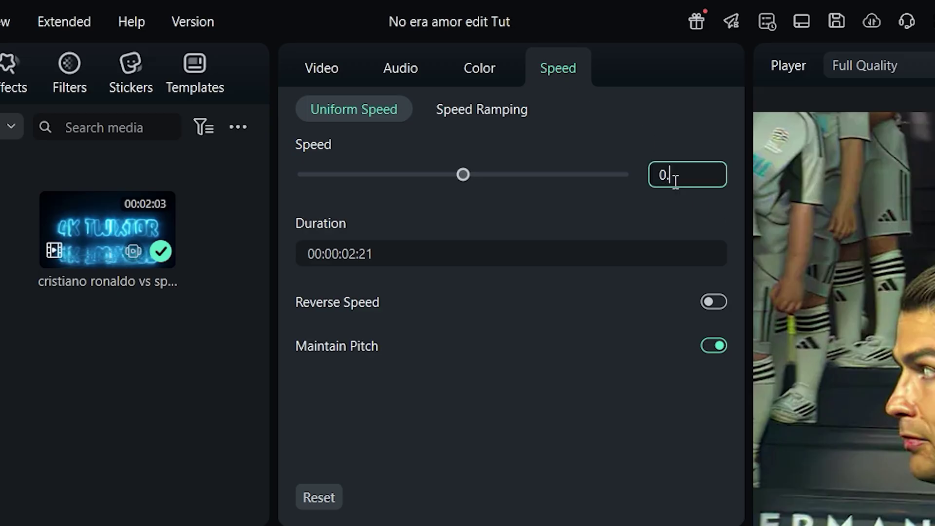
pyautogui.press('Return')
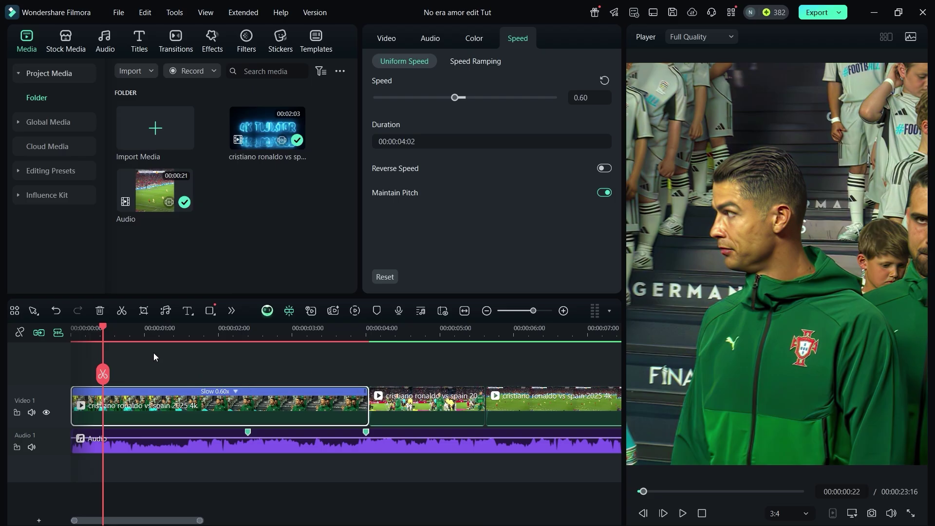
# Split the slowed first clip at the first beat marker and delete the part after it
pyautogui.moveTo(102, 327); pyautogui.dragTo(243, 385)
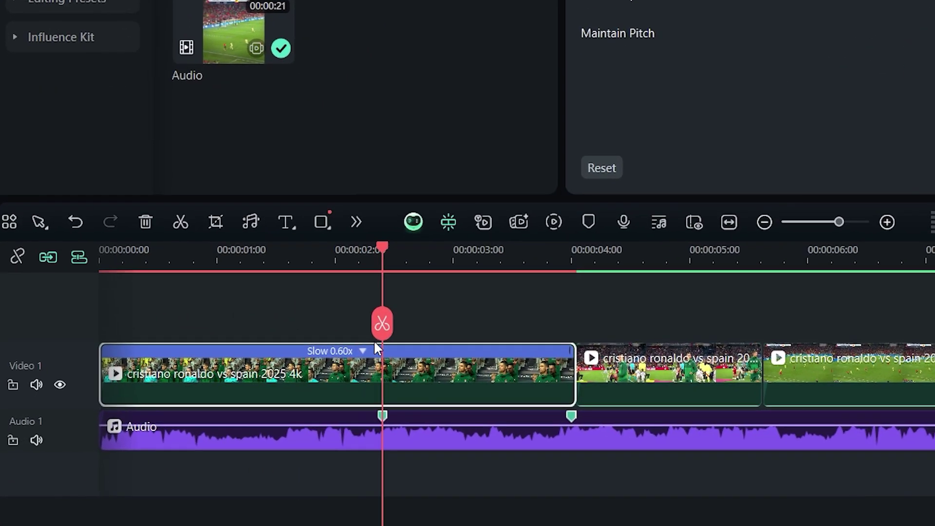
pyautogui.click(375, 340)
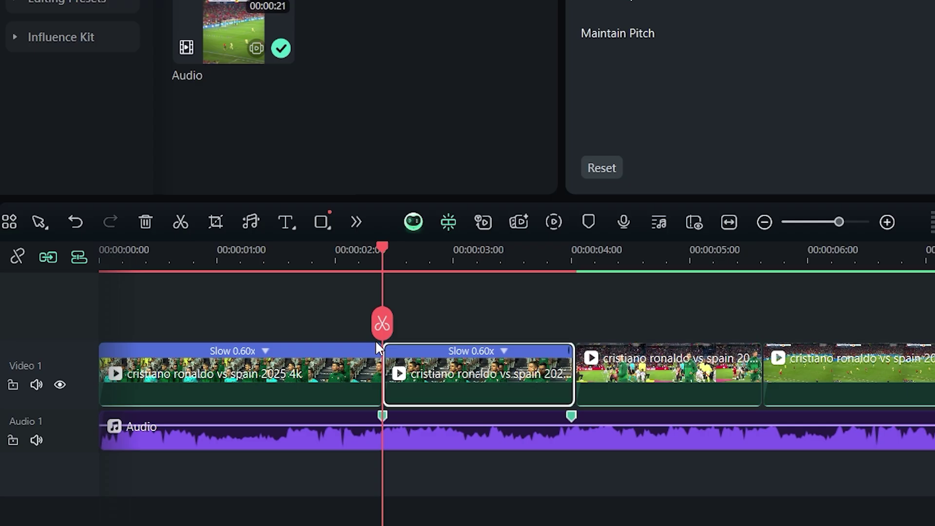
pyautogui.press('Delete')
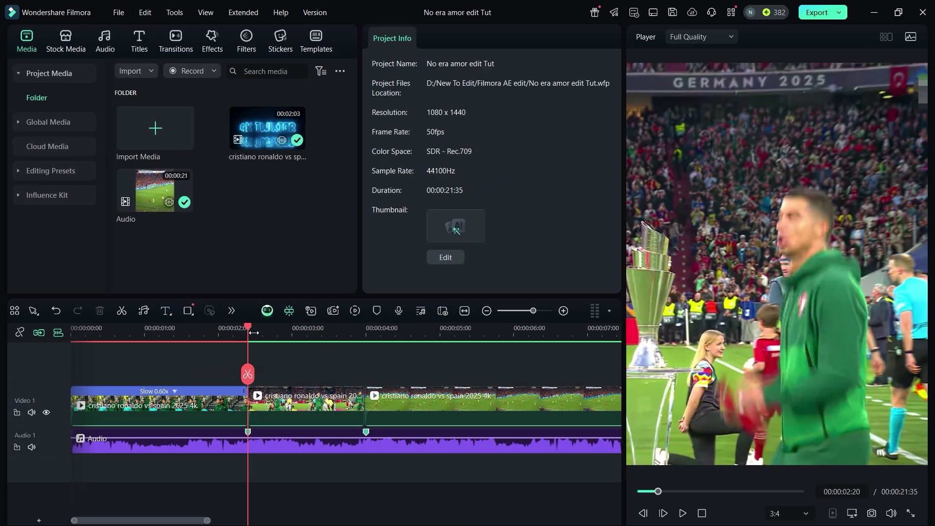
# Set the uniform speed of the second timeline clip to 0.6
pyautogui.moveTo(252, 332); pyautogui.dragTo(324, 430)
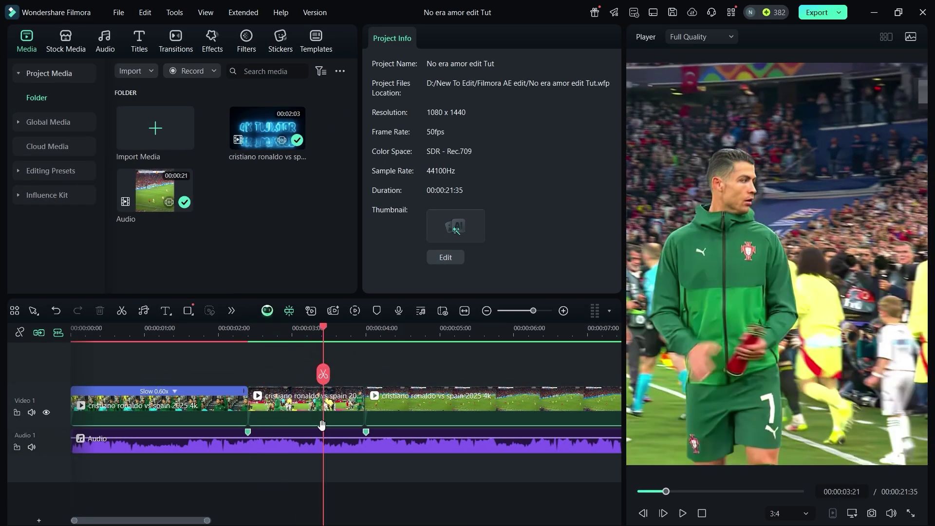
pyautogui.click(321, 425)
pyautogui.write('0.6')
pyautogui.press('Return')
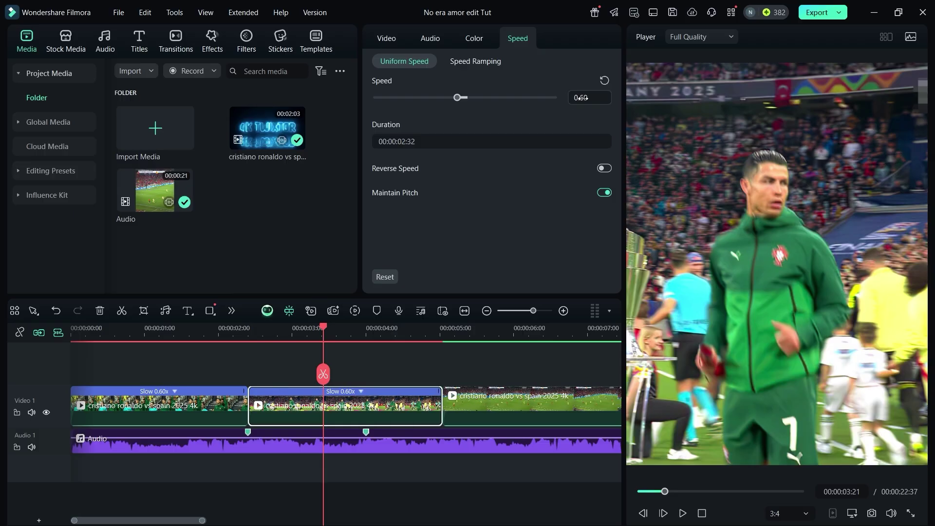
# Split the slowed second clip at the second beat marker and delete its remainder
pyautogui.moveTo(319, 327); pyautogui.dragTo(361, 345)
pyautogui.hotkey('ctrl', 'b')
pyautogui.press('Delete')
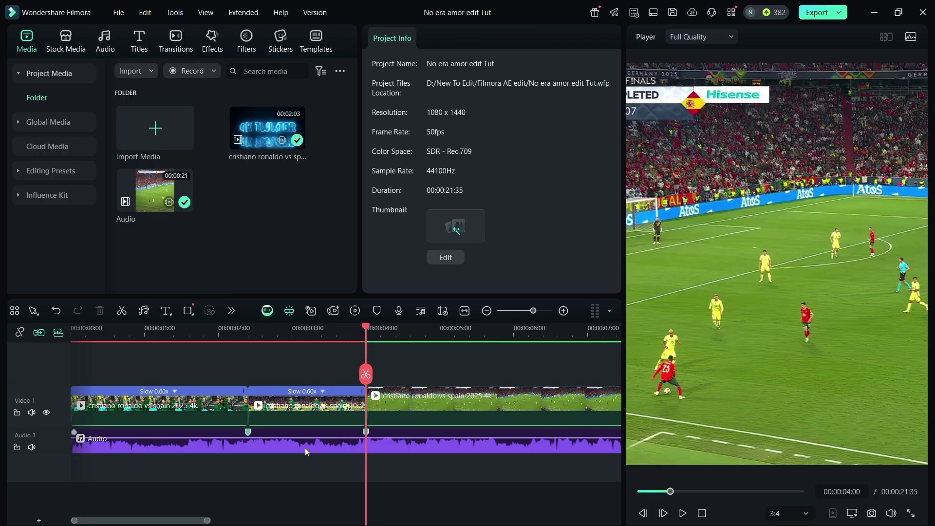
# Play back the slowed opening clips from the start of the timeline
pyautogui.scroll(-2, 292, 457)
pyautogui.scroll(-1, 291, 458)
pyautogui.moveTo(238, 328); pyautogui.dragTo(59, 353)
pyautogui.press('space')
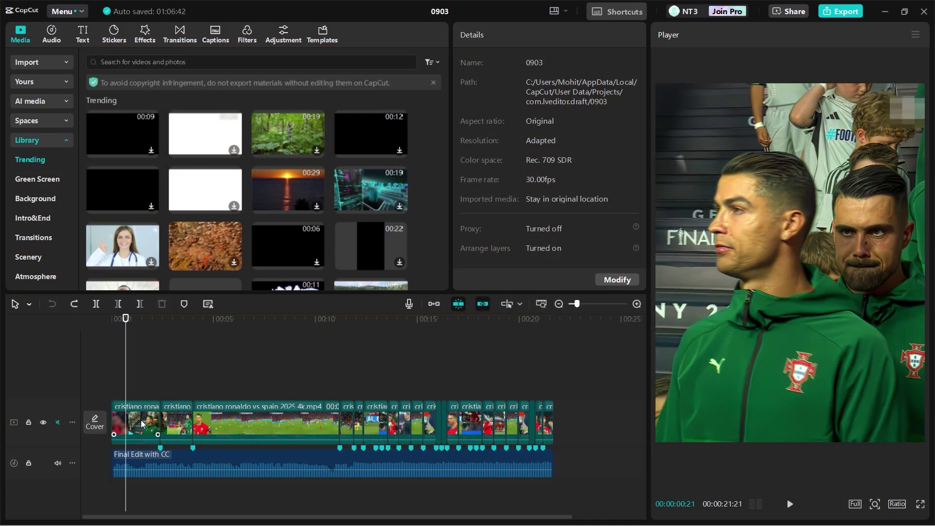
# Switch to CapCut and set the first timeline clip's standard speed to 0.6x
pyautogui.click(137, 421)
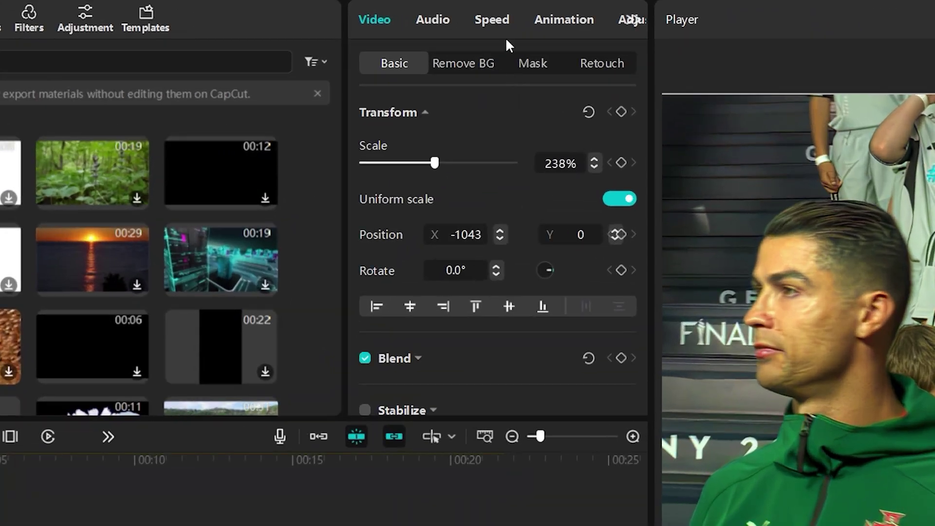
pyautogui.click(544, 36)
pyautogui.click(590, 139)
pyautogui.doubleClick(590, 139)
pyautogui.write('0.6x')
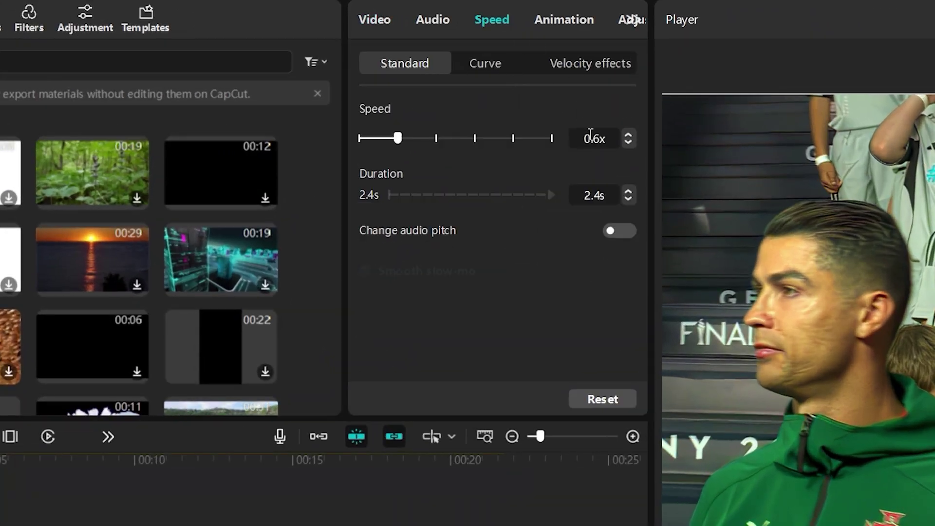
pyautogui.press('Return')
# Trim the end of the slowed first clip to the first beat marker and return it to the main track
pyautogui.moveTo(119, 319); pyautogui.dragTo(161, 319)
pyautogui.press('w')
pyautogui.moveTo(136, 377); pyautogui.dragTo(137, 397)
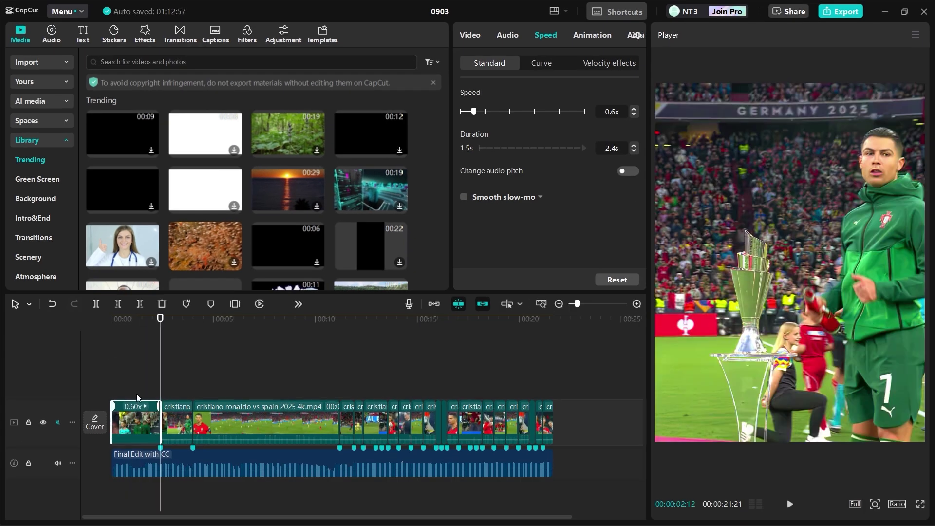
# Set the second clip's speed to 0.6x, trim its end to the second beat marker, and preview from the start
pyautogui.press('Return')
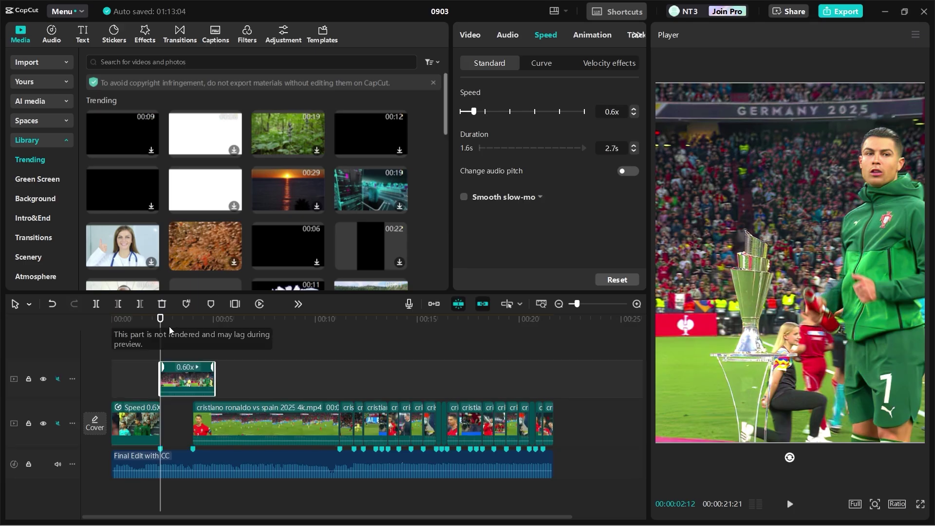
pyautogui.moveTo(160, 319); pyautogui.dragTo(176, 421)
pyautogui.press('w')
pyautogui.click(112, 319)
pyautogui.press('space')
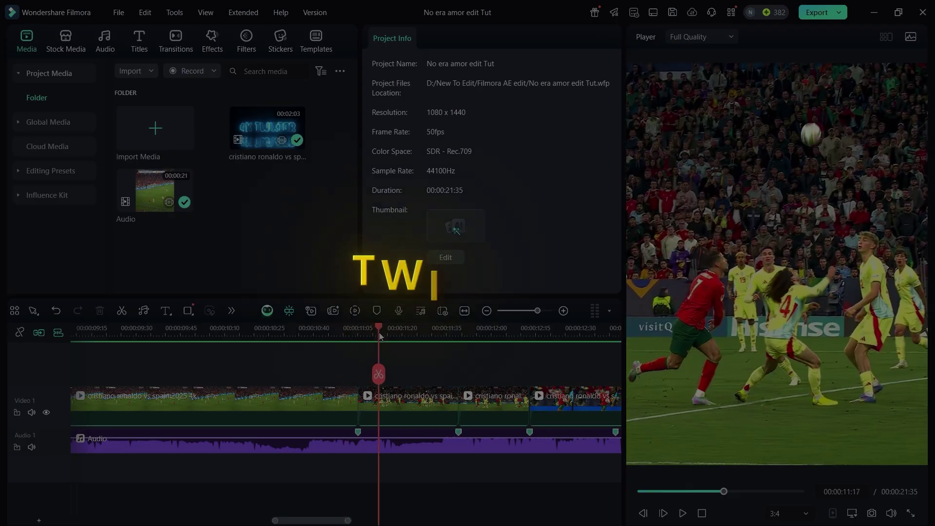
# Switch to Filmora and apply customized speed ramping to the short clip starting at about 00:00:11:44
pyautogui.moveTo(380, 336)
pyautogui.mouseDown()
pyautogui.moveTo(460, 374)
pyautogui.moveTo(440, 390)
pyautogui.moveTo(458, 409)
pyautogui.mouseUp()
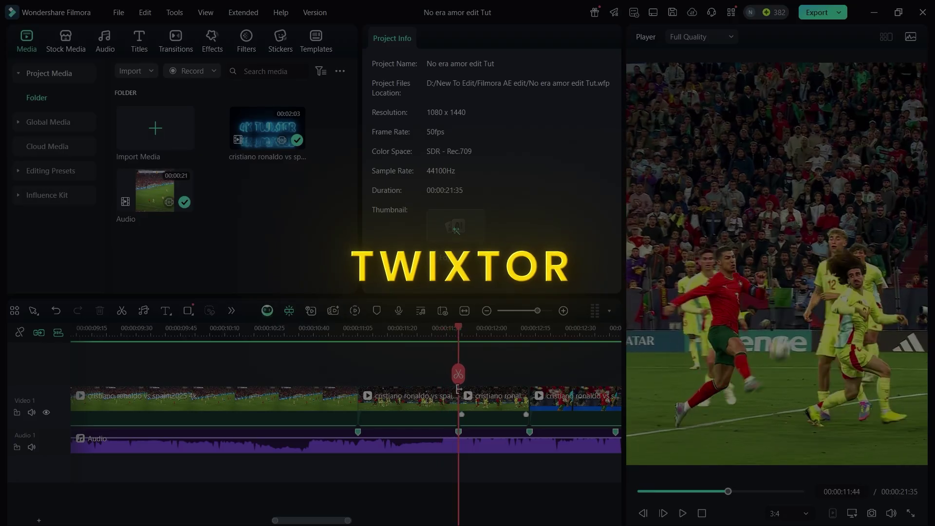
pyautogui.scroll(1, 502, 434)
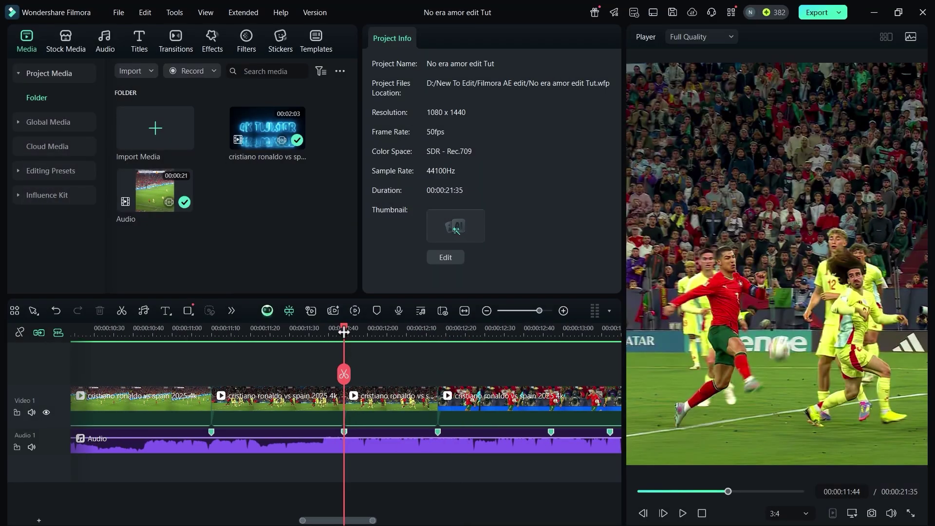
pyautogui.moveTo(344, 332)
pyautogui.mouseDown()
pyautogui.moveTo(292, 332)
pyautogui.moveTo(360, 332)
pyautogui.mouseUp()
pyautogui.click(375, 412)
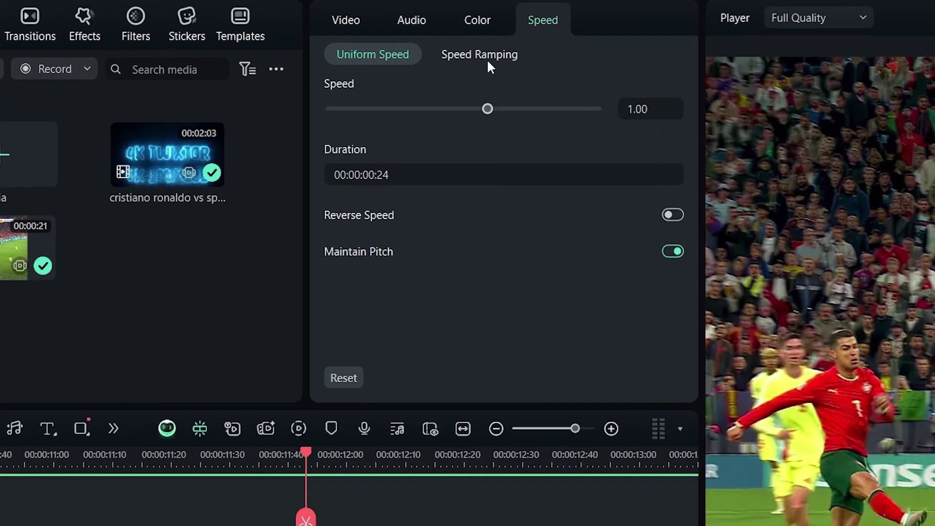
pyautogui.click(486, 57)
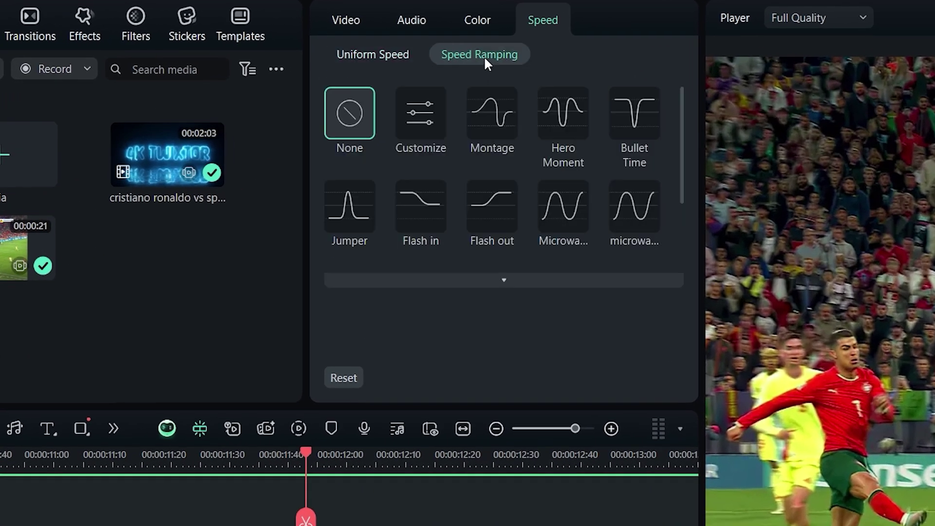
pyautogui.click(418, 118)
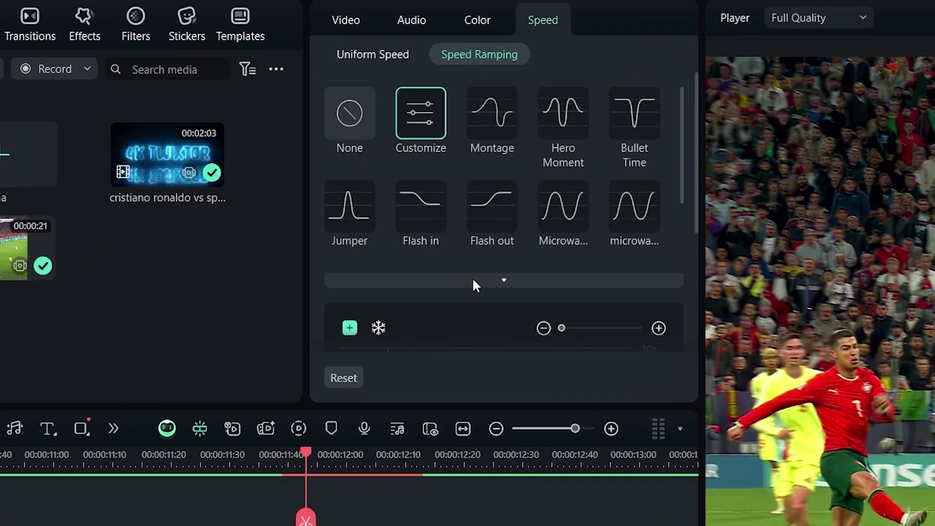
# Remove the extra intermediate points from the speed curve, keeping only the middle one between the start and end
pyautogui.scroll(-4, 472, 277)
pyautogui.moveTo(417, 220); pyautogui.dragTo(340, 238)
pyautogui.click(355, 128)
pyautogui.click(348, 128)
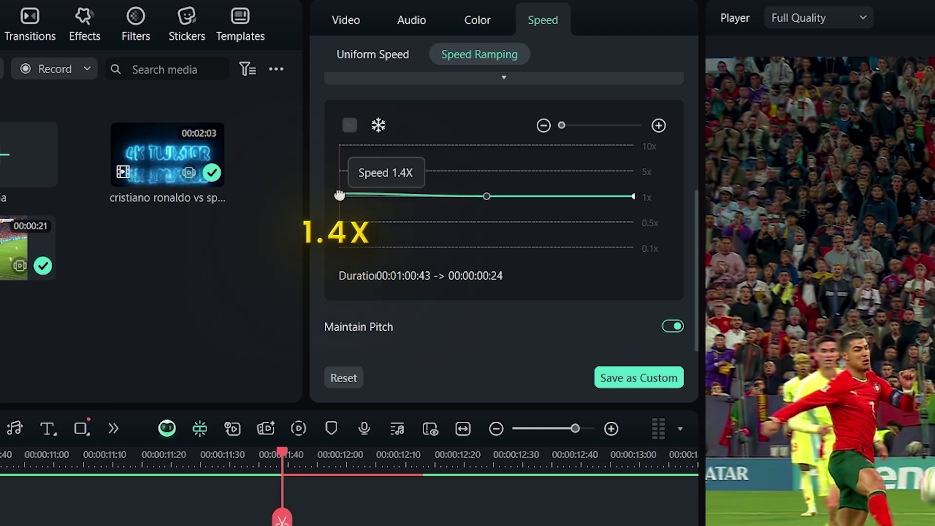
# Raise the speed curve's start and end points to about 1.4x and lower its middle point slightly below 0.5x
pyautogui.click(633, 197)
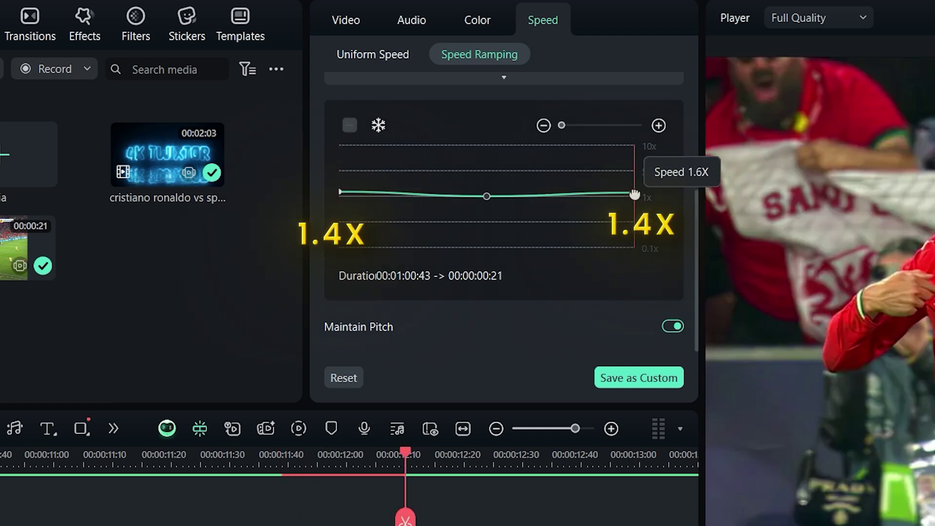
pyautogui.moveTo(486, 196); pyautogui.dragTo(484, 228)
pyautogui.moveTo(500, 146); pyautogui.dragTo(560, 263)
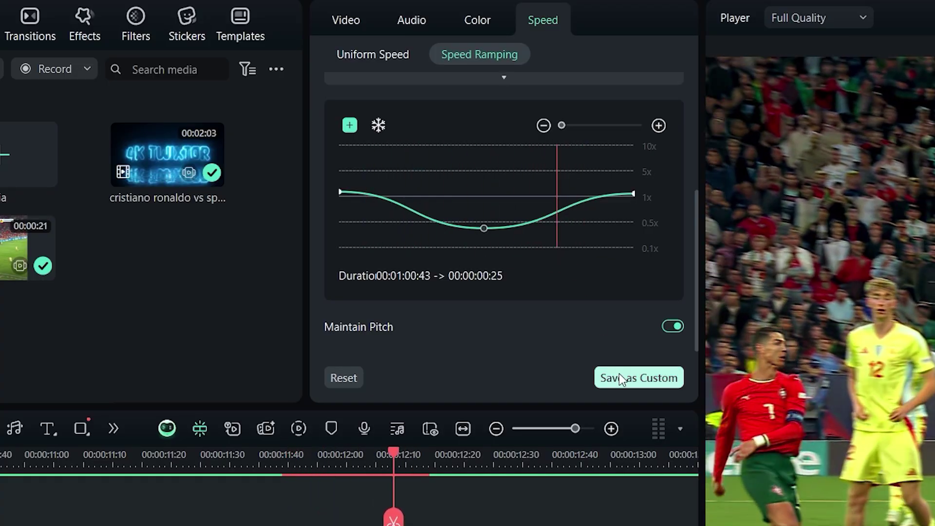
# Save the speed curve as a custom speed ramping preset, entering Twixtor 2 as its name
pyautogui.click(618, 377)
pyautogui.hotkey('ctrl', 'a')
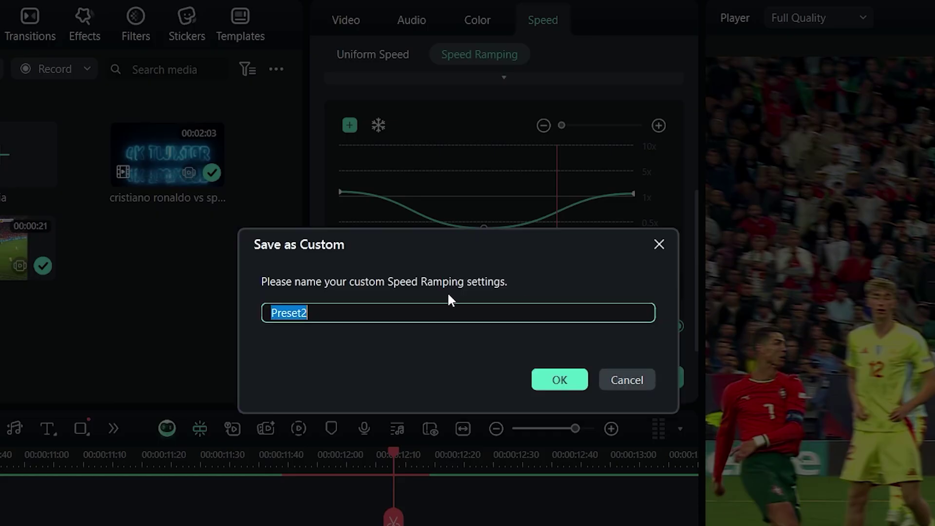
pyautogui.write('Twixtor 2')
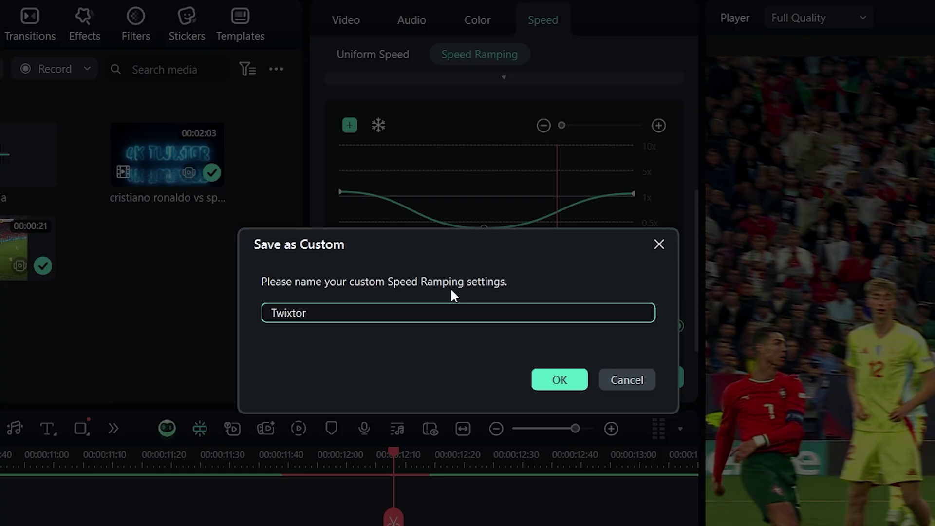
pyautogui.click(565, 379)
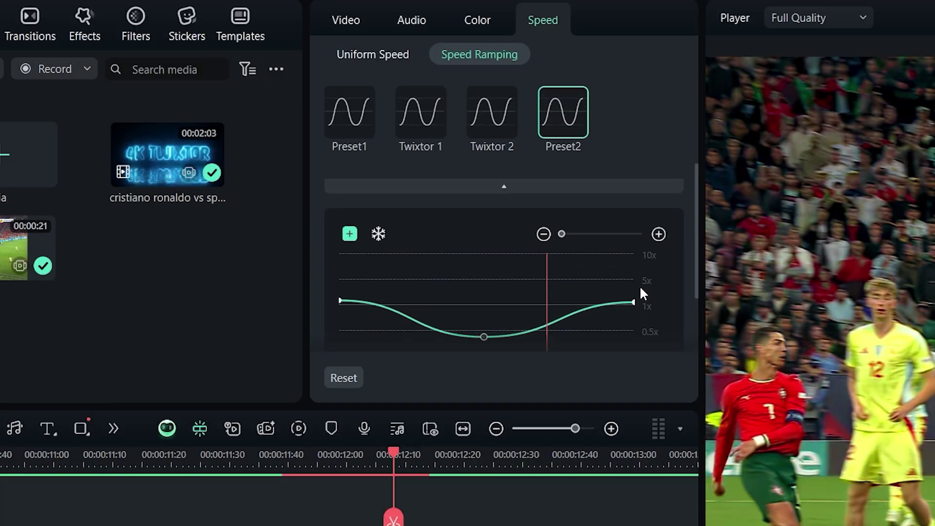
# Trim the speed-ramped clip's excess end at the beat marker near 00:00:12:18, leaving no gap before the next clip
pyautogui.click(419, 455)
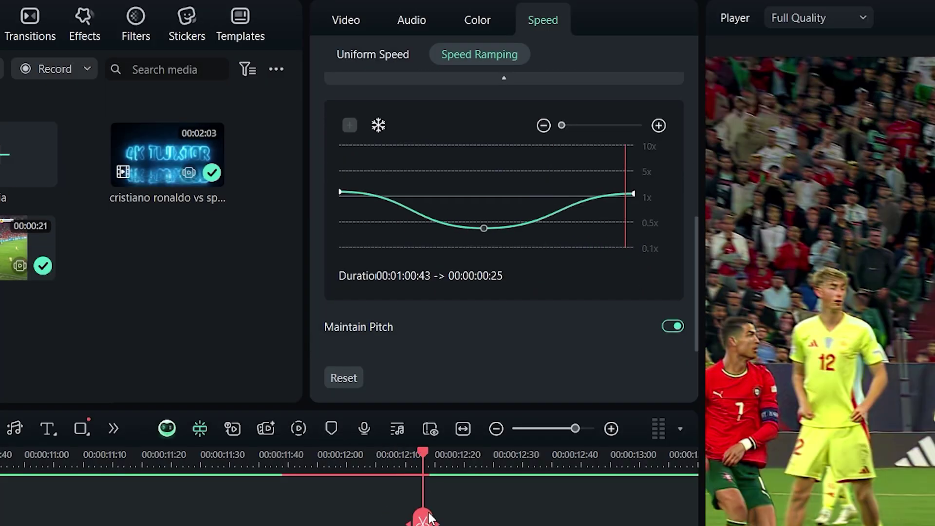
pyautogui.click(421, 517)
pyautogui.scroll(2, 421, 517)
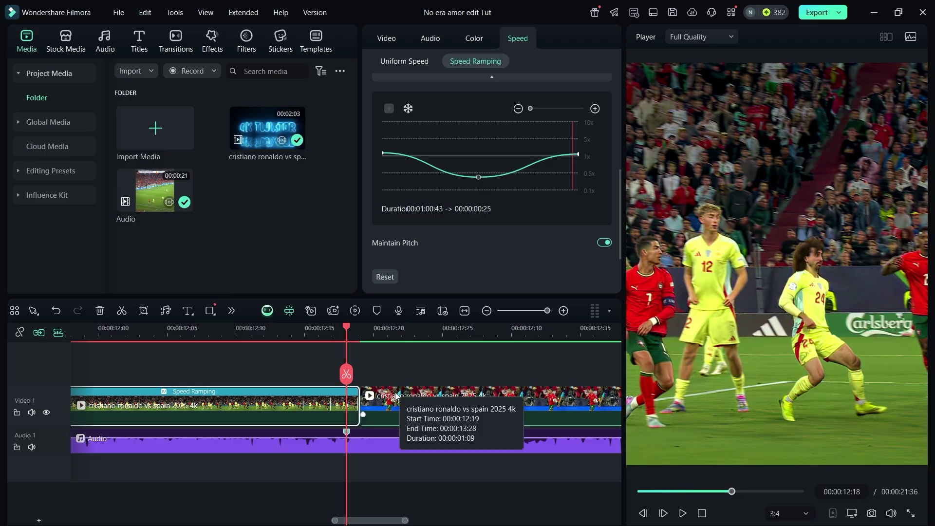
pyautogui.click(400, 382)
pyautogui.click(41, 337)
pyautogui.scroll(-2, 348, 413)
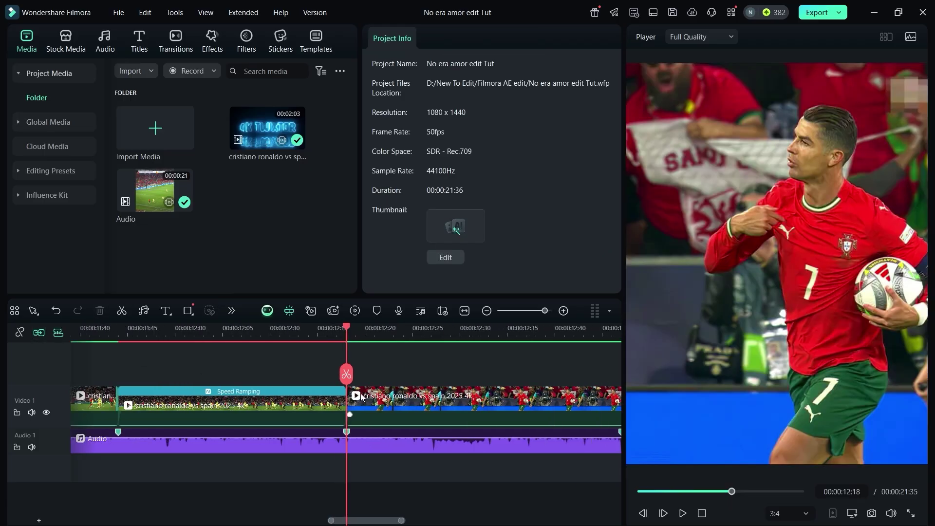
# Apply the Twixtor 2 speed ramp to the next clip, ramp the remaining clips, and trim the last one at the audio's end
pyautogui.click(425, 403)
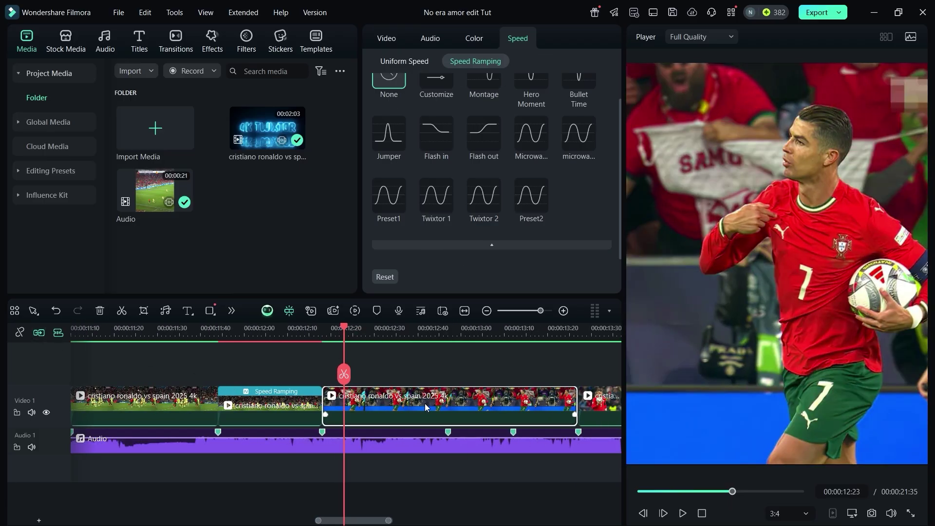
pyautogui.click(472, 207)
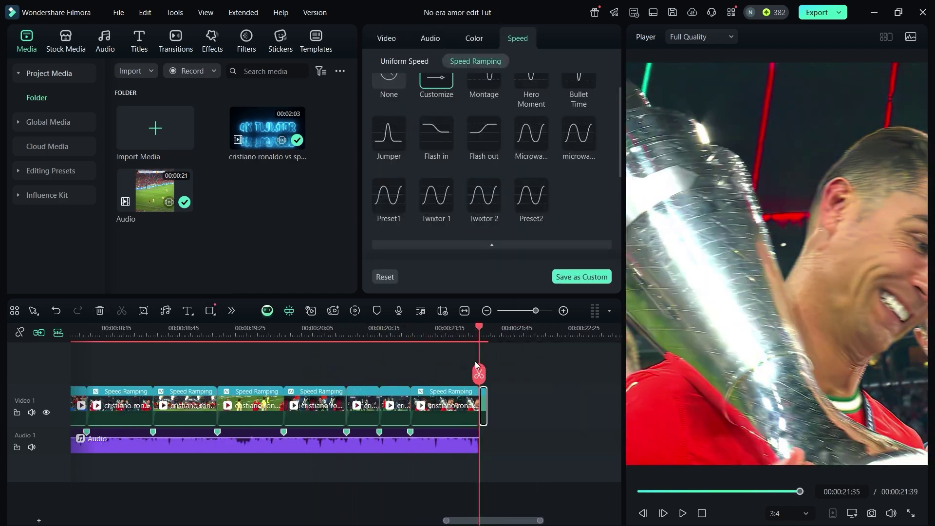
pyautogui.click(474, 360)
pyautogui.scroll(-2, 418, 446)
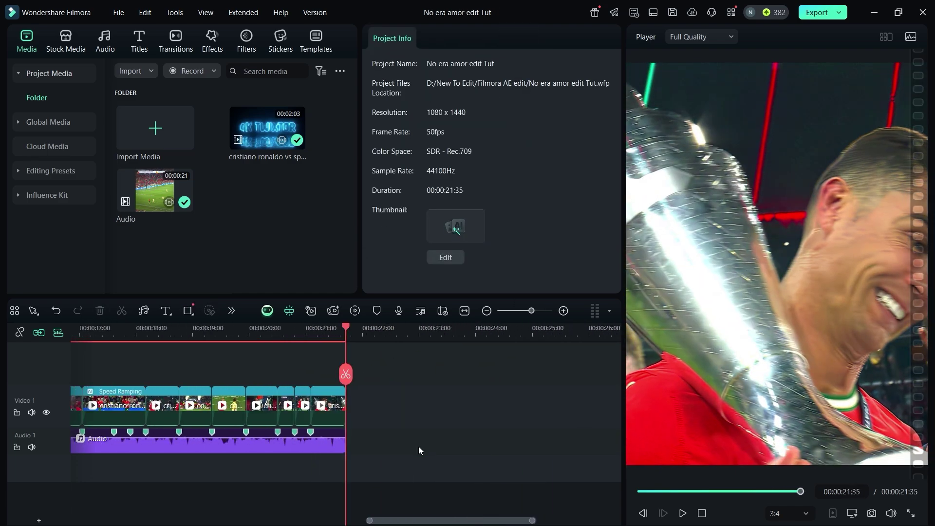
# Render the timeline preview and play the edit from about 00:00:11:32
pyautogui.scroll(-1, 419, 446)
pyautogui.moveTo(280, 344); pyautogui.dragTo(99, 382)
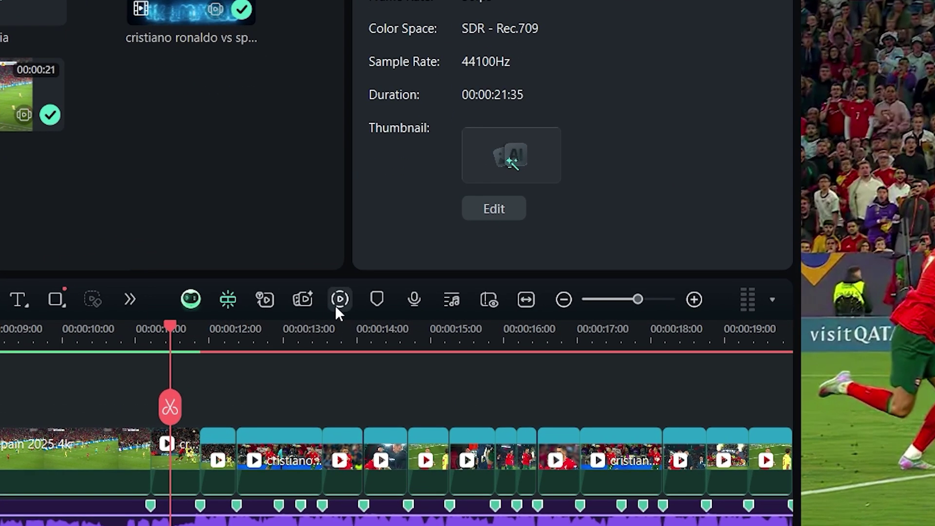
pyautogui.click(355, 310)
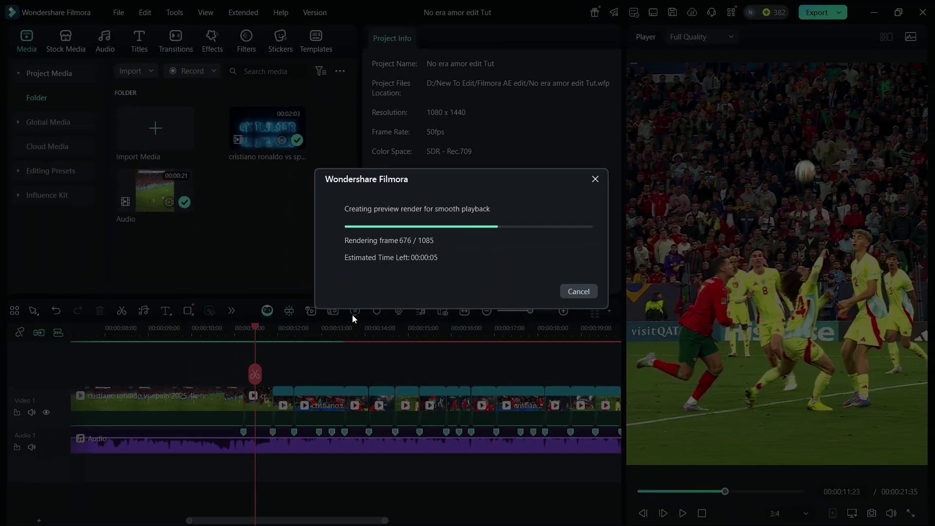
pyautogui.click(277, 336)
pyautogui.click(263, 341)
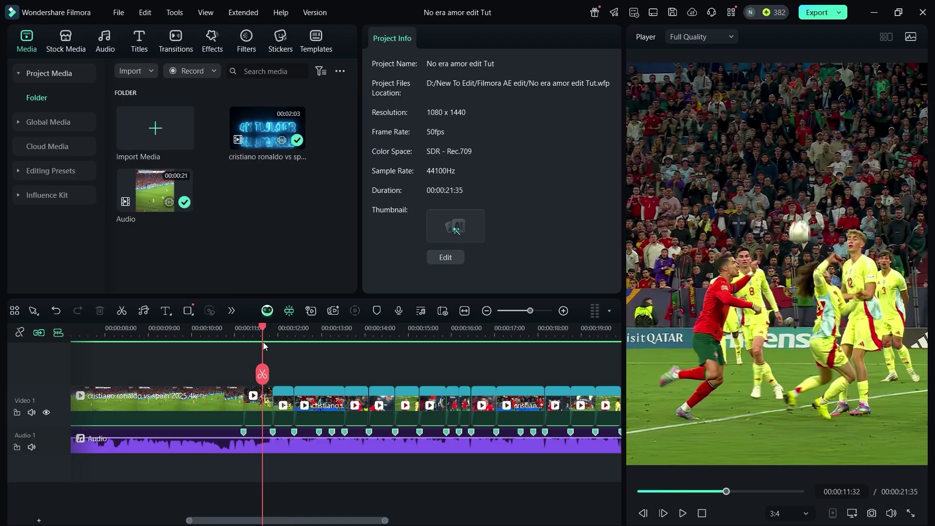
pyautogui.press('space')
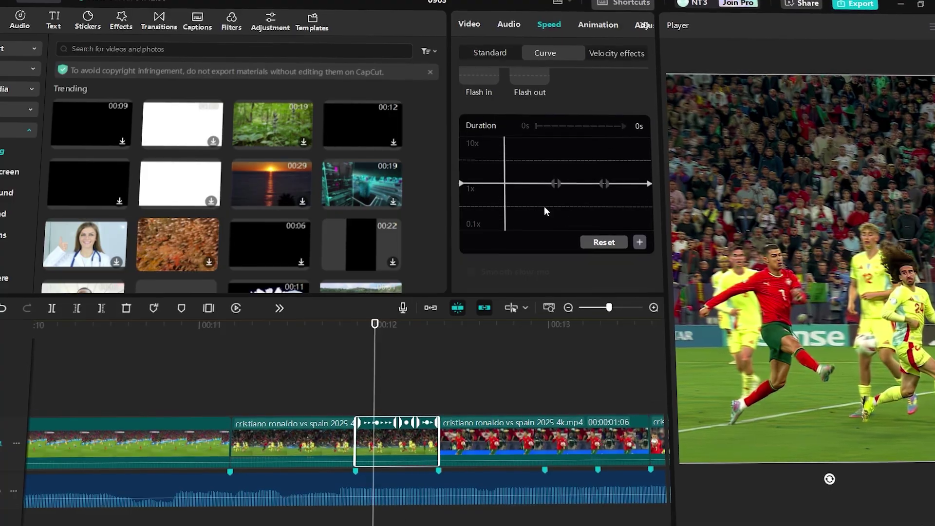
# Switch to CapCut, give the short clip a single-dip speed curve with Optical flow smooth slow-mo, and return it to the main track
pyautogui.click(604, 183)
pyautogui.moveTo(607, 214); pyautogui.dragTo(560, 220)
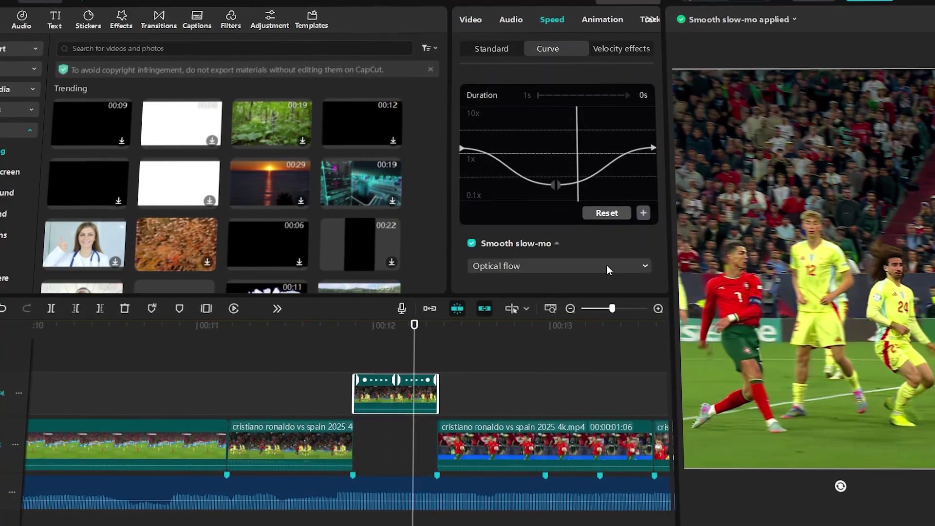
pyautogui.moveTo(577, 156); pyautogui.dragTo(520, 154)
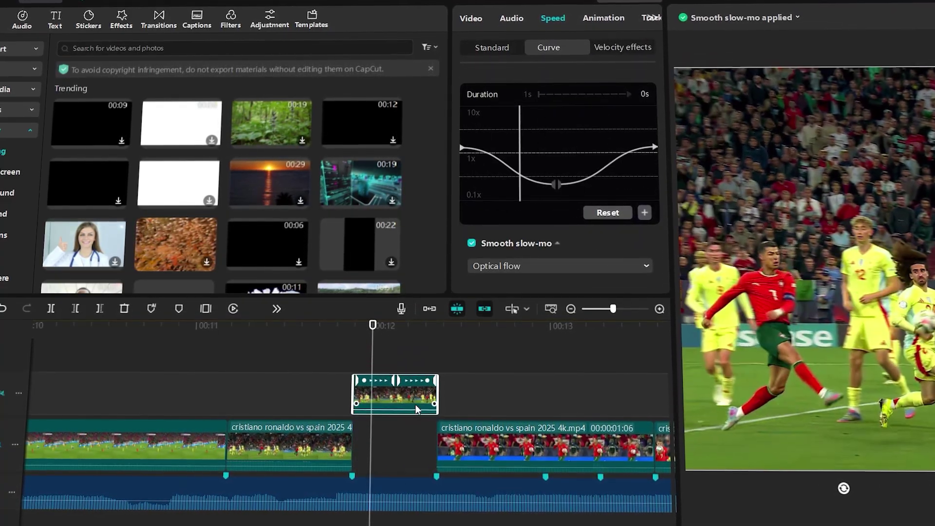
pyautogui.moveTo(417, 399); pyautogui.dragTo(408, 441)
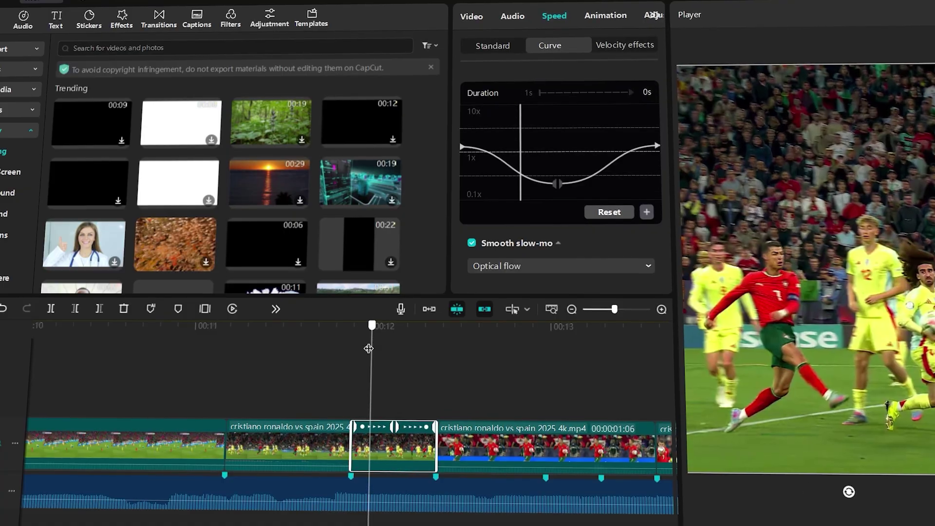
pyautogui.moveTo(369, 348); pyautogui.dragTo(393, 434)
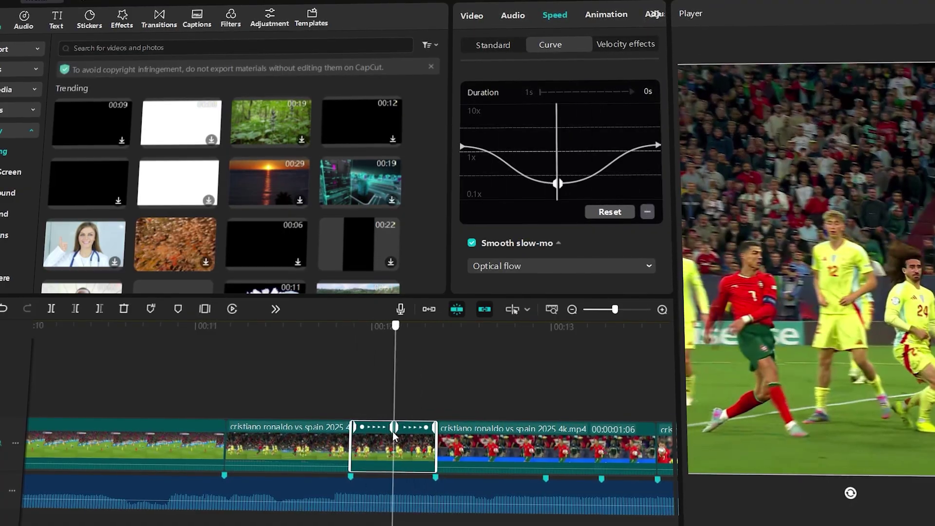
# Apply a custom speed curve to the next clip, keeping only the middle point and lowering it below 1x
pyautogui.click(450, 443)
pyautogui.click(536, 83)
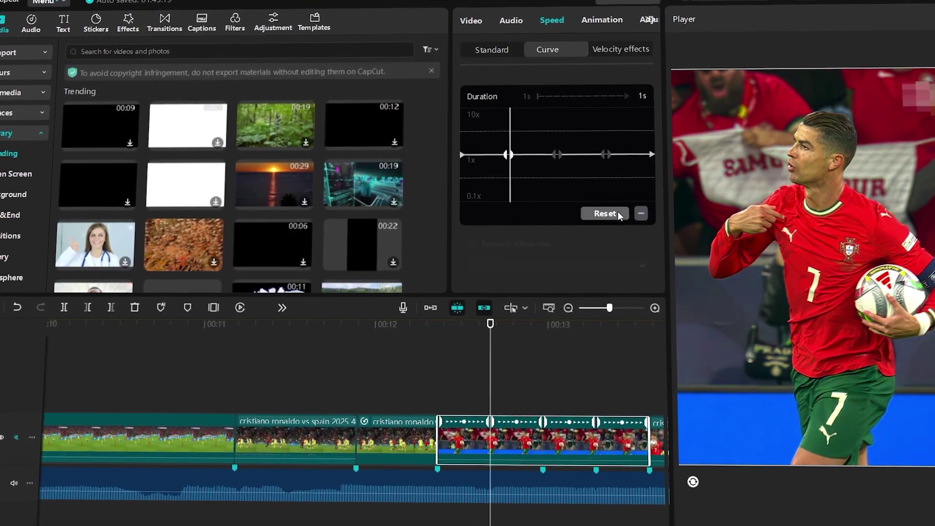
pyautogui.moveTo(557, 155); pyautogui.dragTo(556, 187)
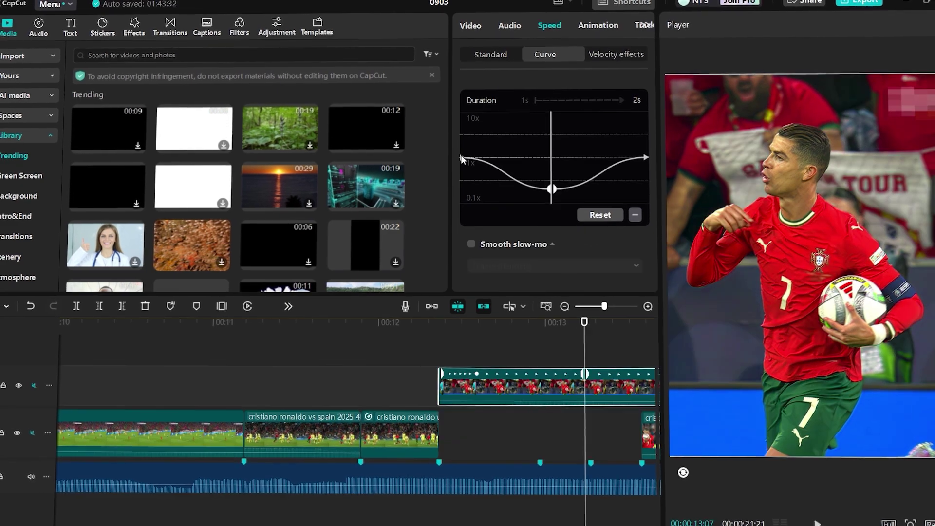
# Raise the speed curve's start and end points slightly above 1x and fine-tune the end point
pyautogui.moveTo(461, 157); pyautogui.dragTo(460, 151)
pyautogui.moveTo(645, 157); pyautogui.dragTo(645, 151)
pyautogui.moveTo(588, 404)
pyautogui.mouseDown()
pyautogui.moveTo(637, 405)
pyautogui.moveTo(578, 400)
pyautogui.mouseUp()
pyautogui.click(641, 154)
pyautogui.moveTo(641, 154); pyautogui.dragTo(642, 160)
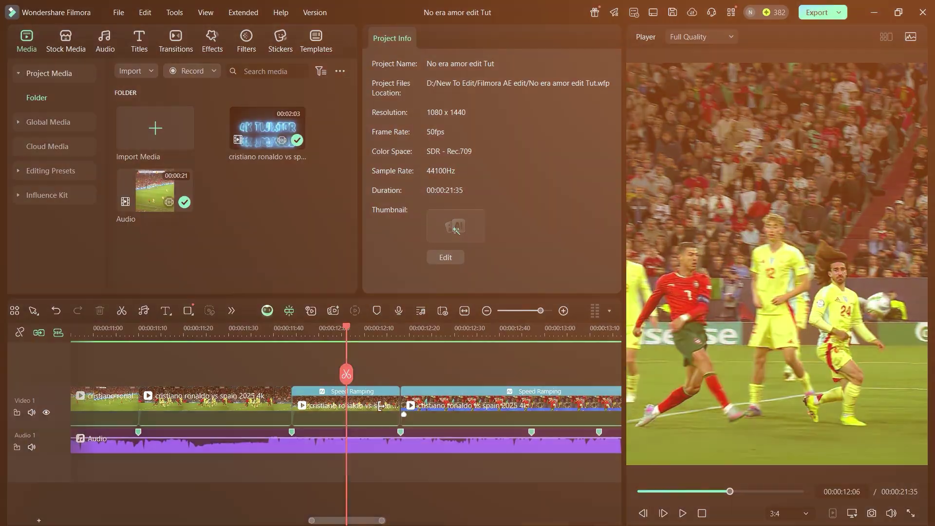
# Switch to Filmora, open Pan & Zoom for the ramped clip at 00:00:12:06, and enlarge its End frame to 540 x 811
pyautogui.click(333, 403)
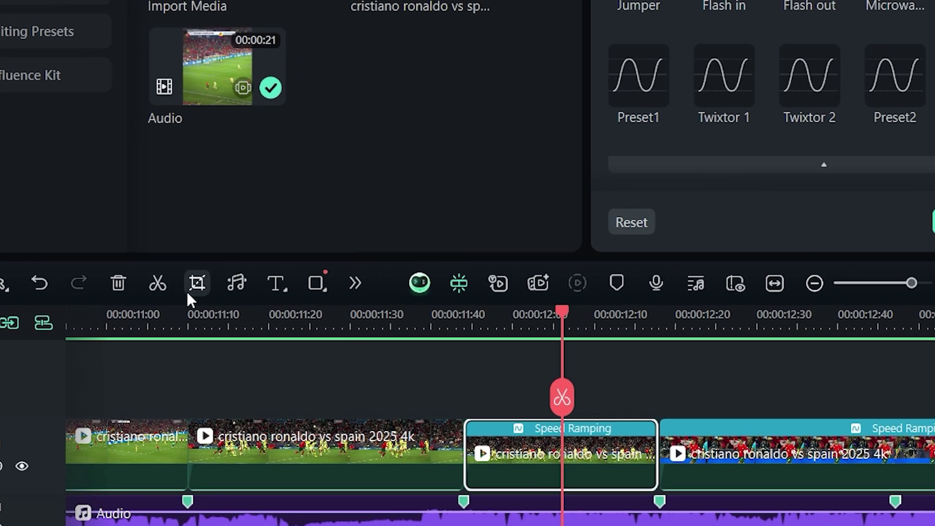
pyautogui.click(199, 283)
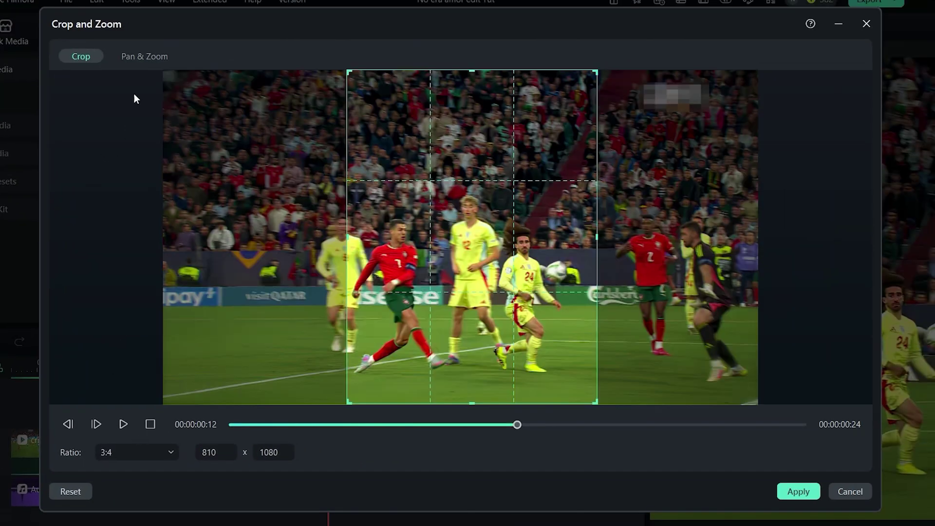
pyautogui.click(146, 57)
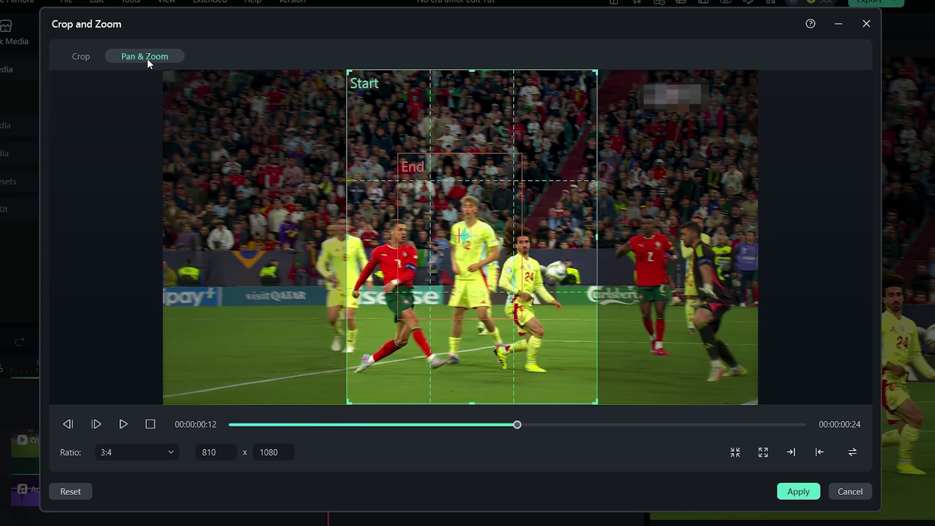
pyautogui.click(450, 194)
pyautogui.click(420, 123)
pyautogui.click(451, 206)
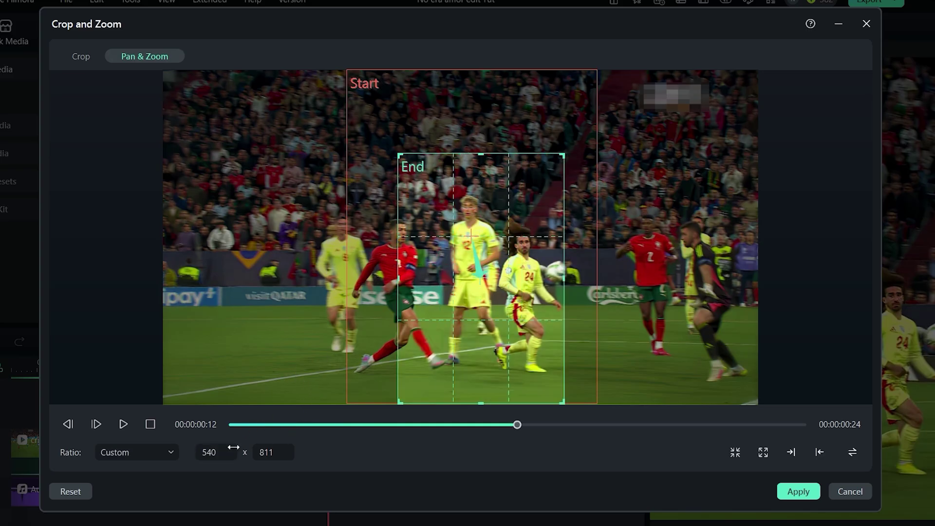
# Set the End frame to a 3:4 ratio at 540 x 720 around the kicking player in red and apply the pan and zoom
pyautogui.click(129, 454)
pyautogui.click(141, 382)
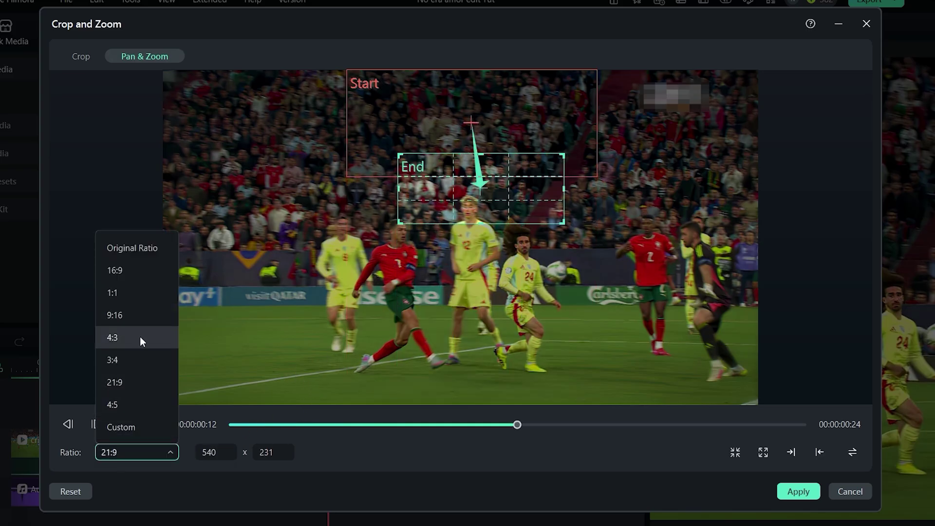
pyautogui.click(139, 359)
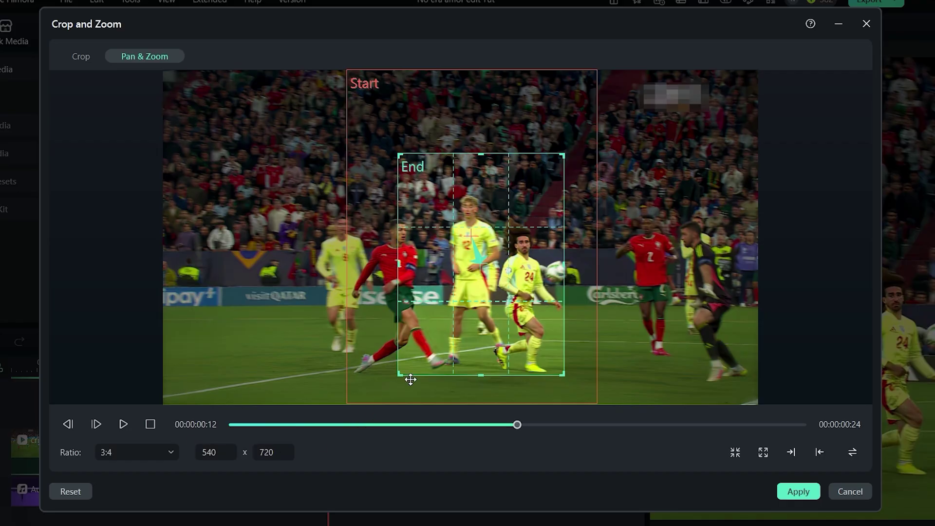
pyautogui.moveTo(498, 291); pyautogui.dragTo(443, 298)
pyautogui.press('space')
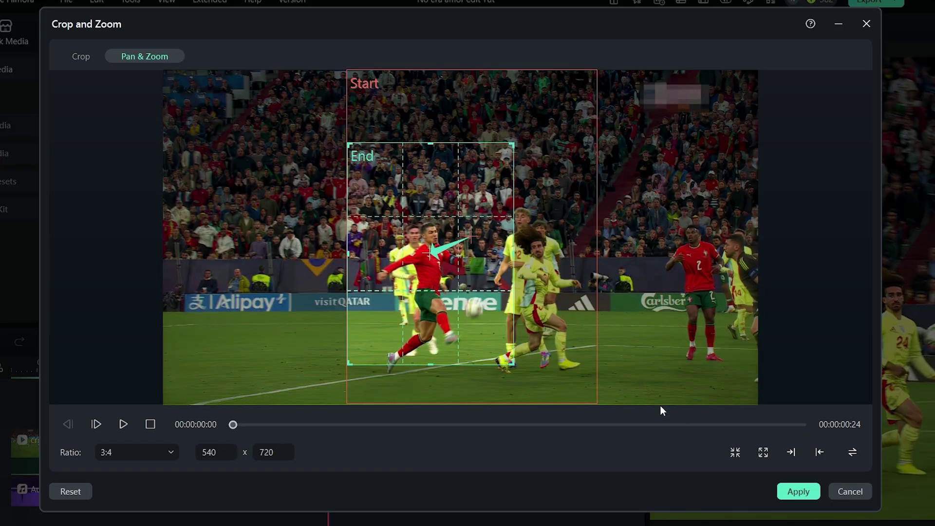
pyautogui.click(791, 492)
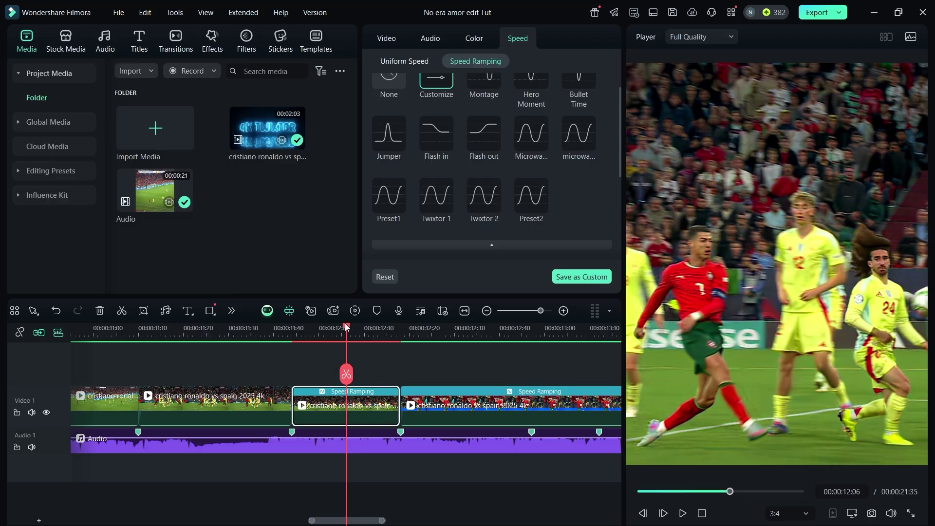
# Apply Pan & Zoom to the next clip, where the player in red carries the ball
pyautogui.moveTo(328, 371); pyautogui.dragTo(437, 379)
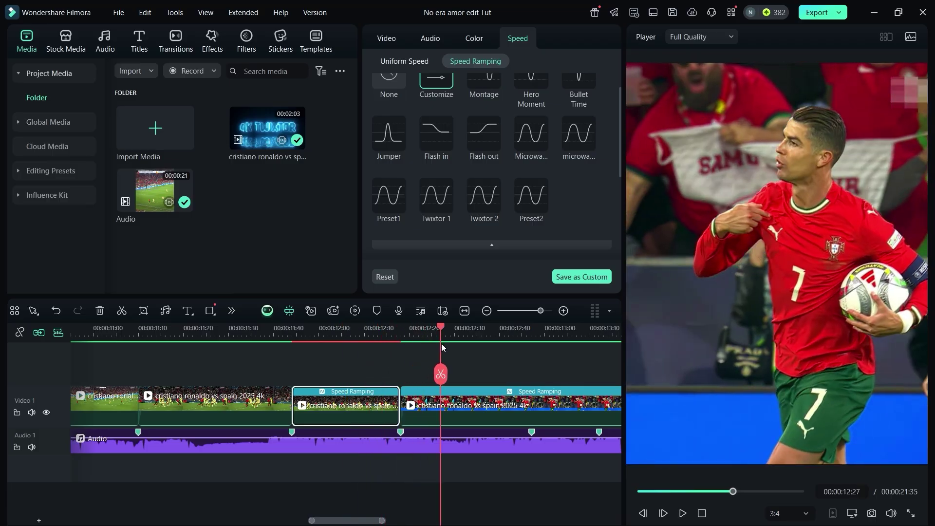
pyautogui.moveTo(442, 345); pyautogui.dragTo(445, 344)
pyautogui.click(463, 401)
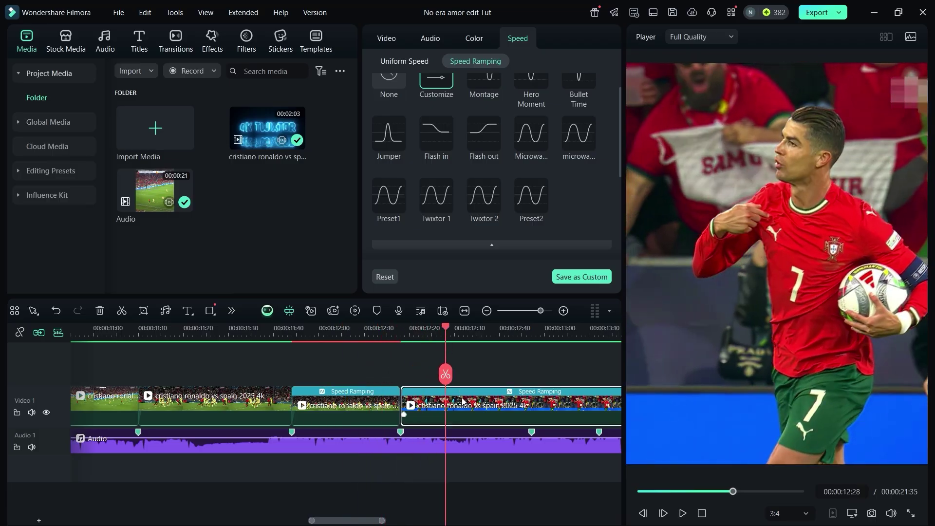
pyautogui.click(144, 311)
pyautogui.click(177, 66)
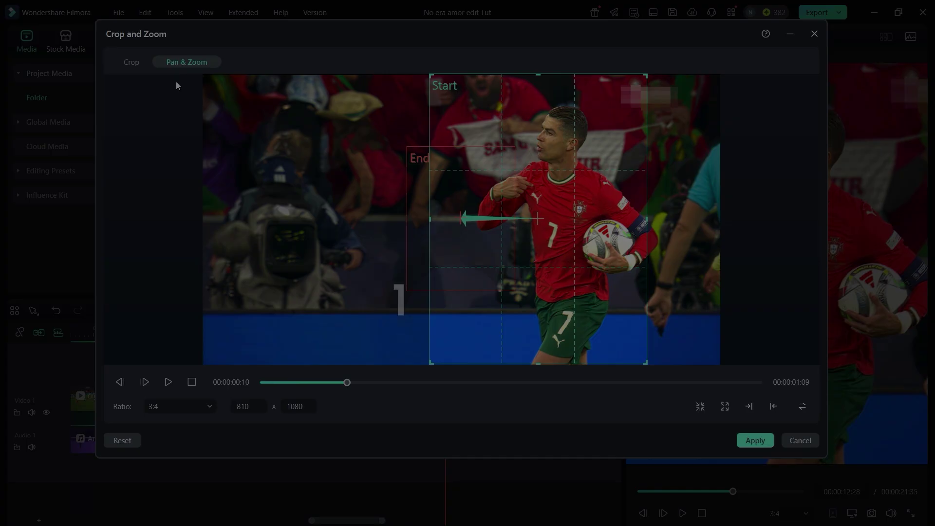
pyautogui.click(754, 440)
# Apply Pan & Zoom to the remaining clips up to the trophy shot, using 540 x 720 End frames centred on the player in red
pyautogui.click(754, 440)
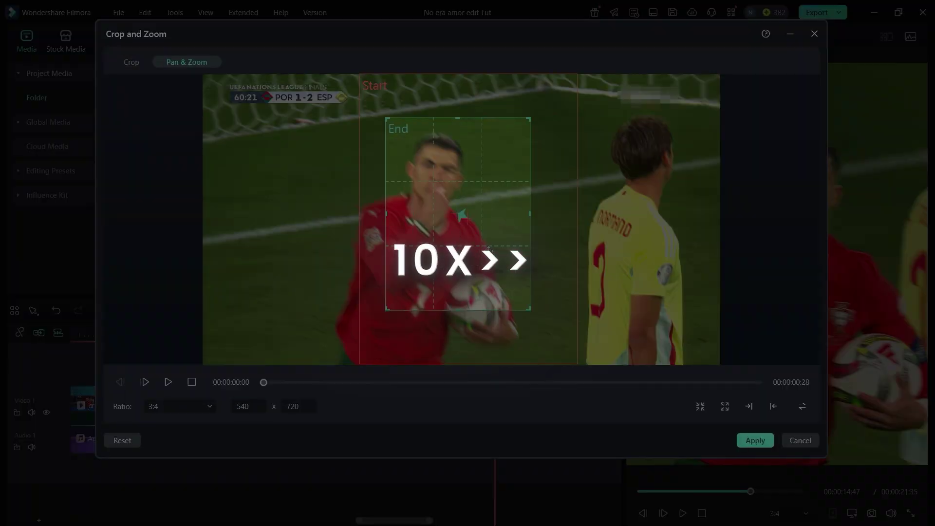
pyautogui.click(754, 440)
pyautogui.click(754, 440)
pyautogui.moveTo(484, 237); pyautogui.dragTo(507, 219)
pyautogui.click(754, 440)
pyautogui.click(754, 440)
pyautogui.click(249, 407)
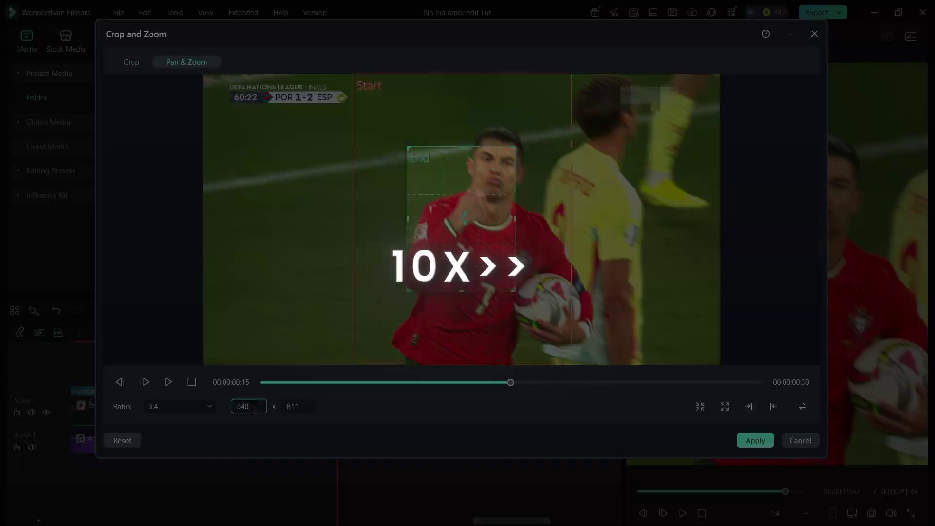
pyautogui.click(754, 440)
pyautogui.moveTo(511, 309); pyautogui.dragTo(524, 334)
pyautogui.click(754, 440)
pyautogui.moveTo(492, 248); pyautogui.dragTo(510, 241)
pyautogui.press('space')
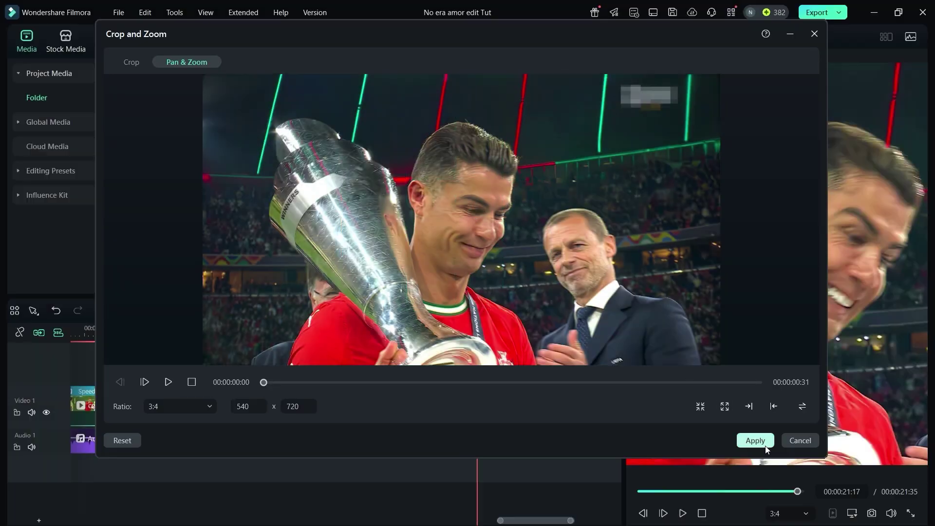
pyautogui.click(755, 440)
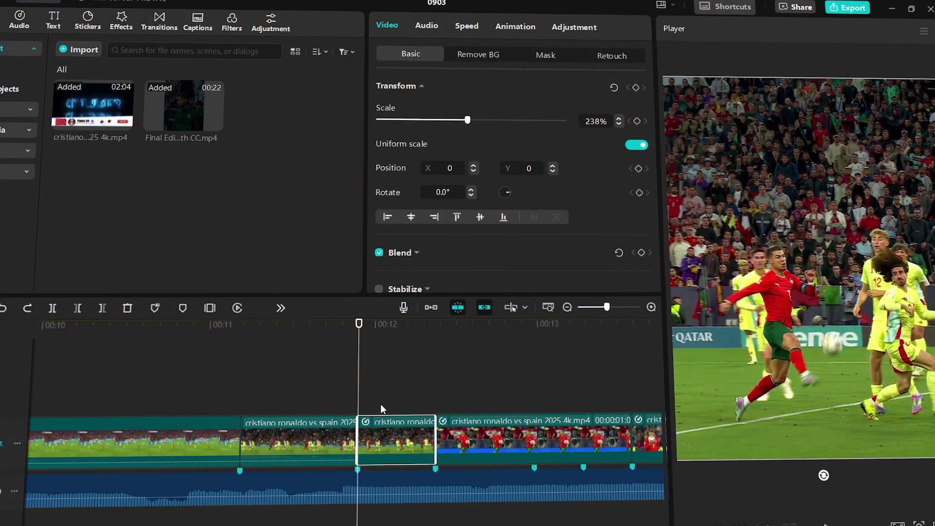
# Switch to CapCut and add a Transform keyframe at the start of the short ramped clip
pyautogui.scroll(1, 381, 404)
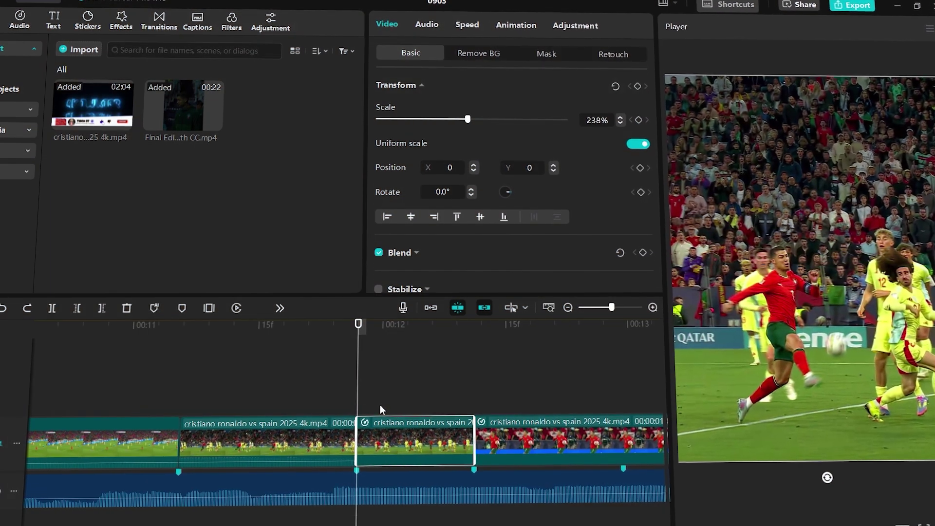
pyautogui.moveTo(356, 329); pyautogui.dragTo(356, 378)
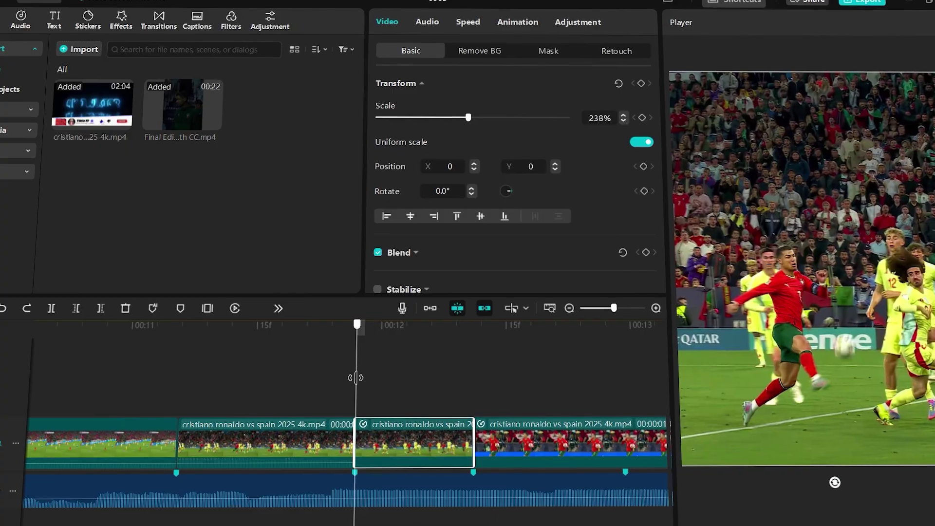
pyautogui.click(642, 83)
# Near the clip's end, set the scale to 328% and the X position to 1142 to zoom in on the player in red
pyautogui.moveTo(357, 329); pyautogui.dragTo(466, 344)
pyautogui.moveTo(469, 115); pyautogui.dragTo(504, 125)
pyautogui.moveTo(811, 276); pyautogui.dragTo(891, 276)
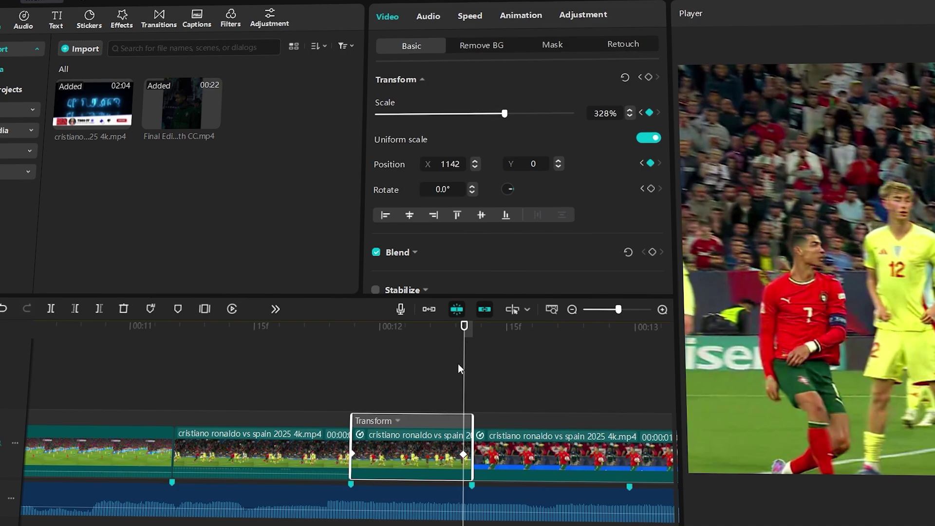
# Move the closing Transform keyframe to the clip's very end and smooth the Scale animation with an ease-in-out curve
pyautogui.moveTo(463, 455); pyautogui.dragTo(471, 455)
pyautogui.moveTo(448, 337); pyautogui.dragTo(394, 420)
pyautogui.rightClick(397, 414)
pyautogui.click(492, 490)
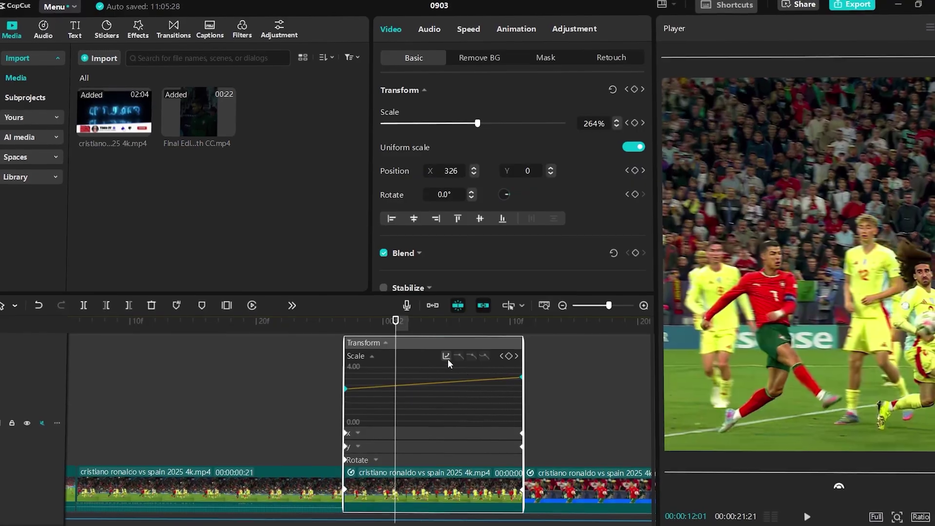
pyautogui.click(426, 350)
pyautogui.click(485, 488)
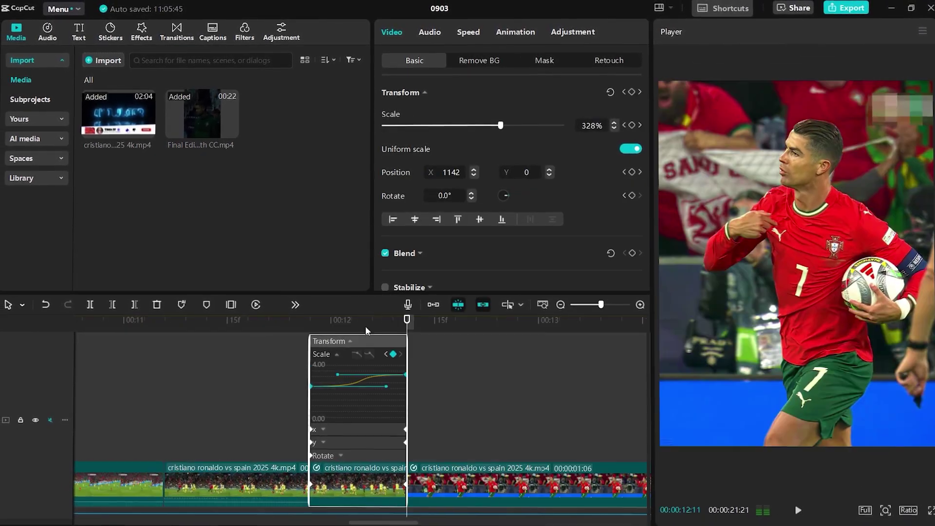
pyautogui.moveTo(365, 330); pyautogui.dragTo(419, 392)
pyautogui.click(429, 480)
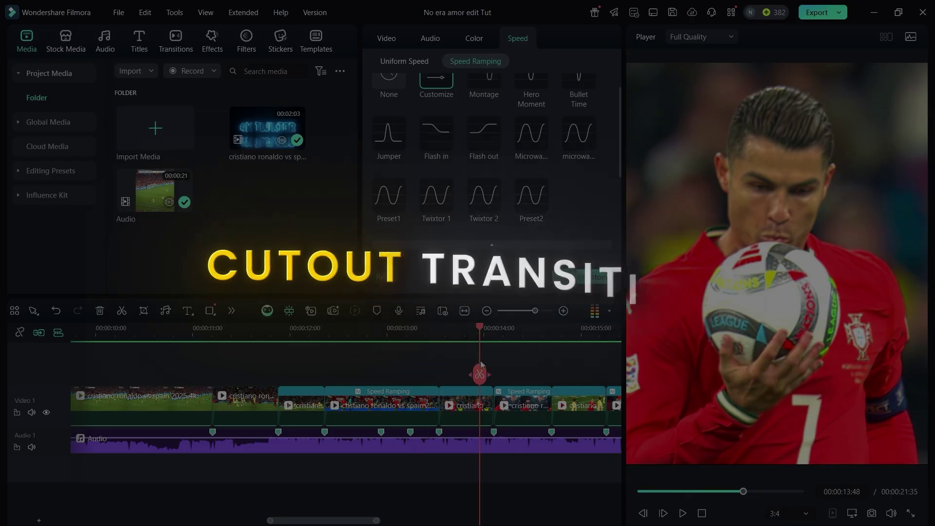
# In Filmora, duplicate the clip of the player looking down at the ball onto the track above and freeze its first frame
pyautogui.moveTo(477, 331)
pyautogui.mouseDown()
pyautogui.moveTo(438, 365)
pyautogui.moveTo(445, 373)
pyautogui.moveTo(425, 373)
pyautogui.moveTo(439, 373)
pyautogui.moveTo(452, 303)
pyautogui.mouseUp()
pyautogui.click(462, 409)
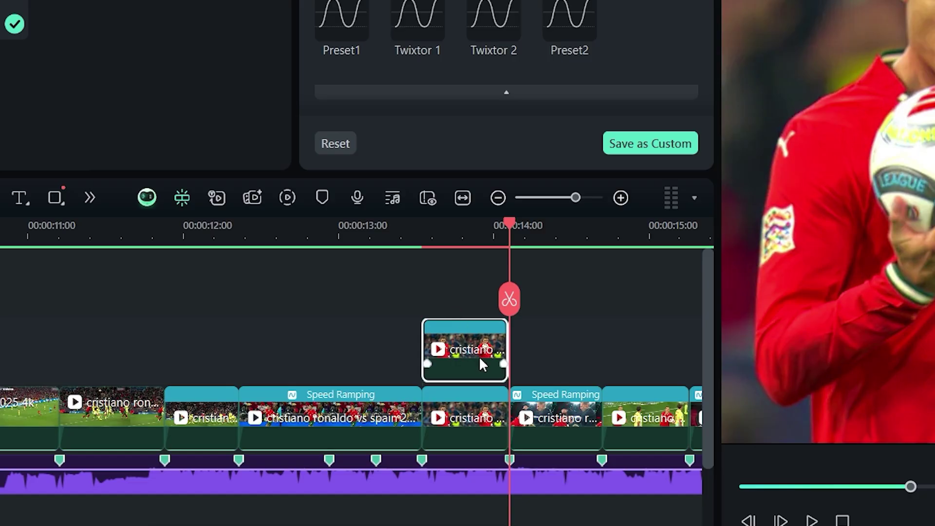
pyautogui.moveTo(507, 227); pyautogui.dragTo(422, 226)
pyautogui.scroll(2, 422, 226)
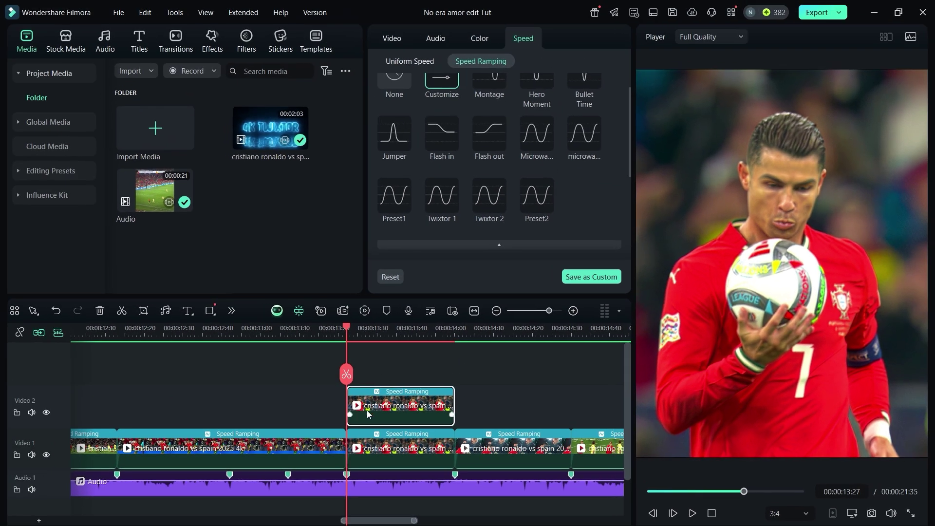
pyautogui.hotkey('ctrl', 'shift', 'r')
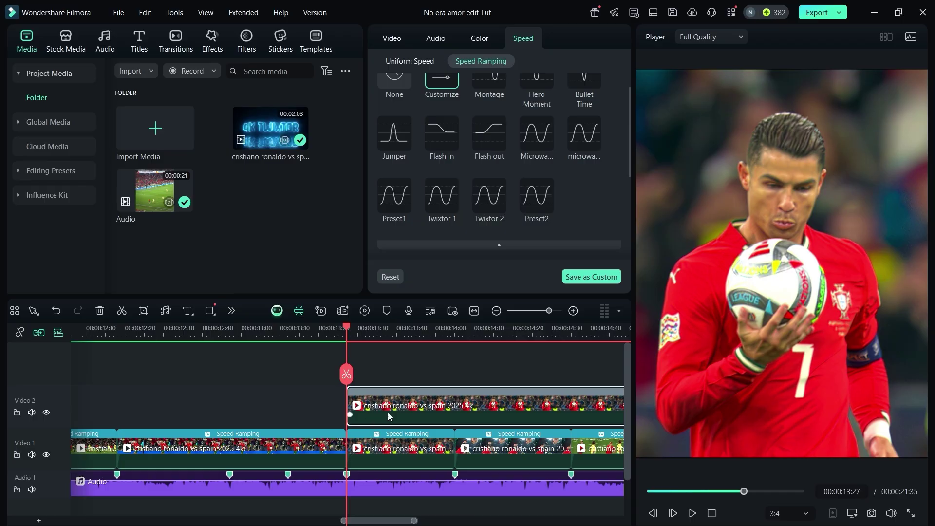
# Start the freeze frame two markers before the cut to the ball clip and trim its end at that cut
pyautogui.moveTo(399, 408); pyautogui.dragTo(288, 414)
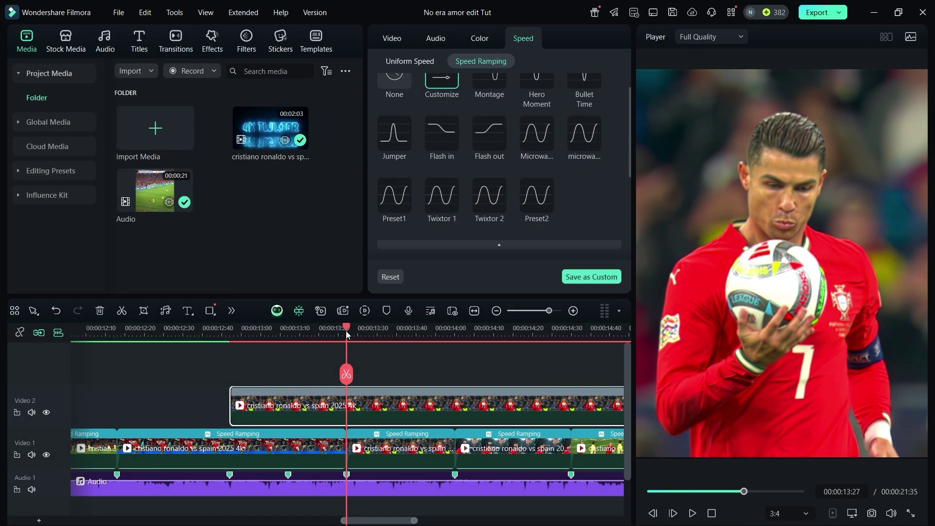
pyautogui.hotkey('alt', 'f')
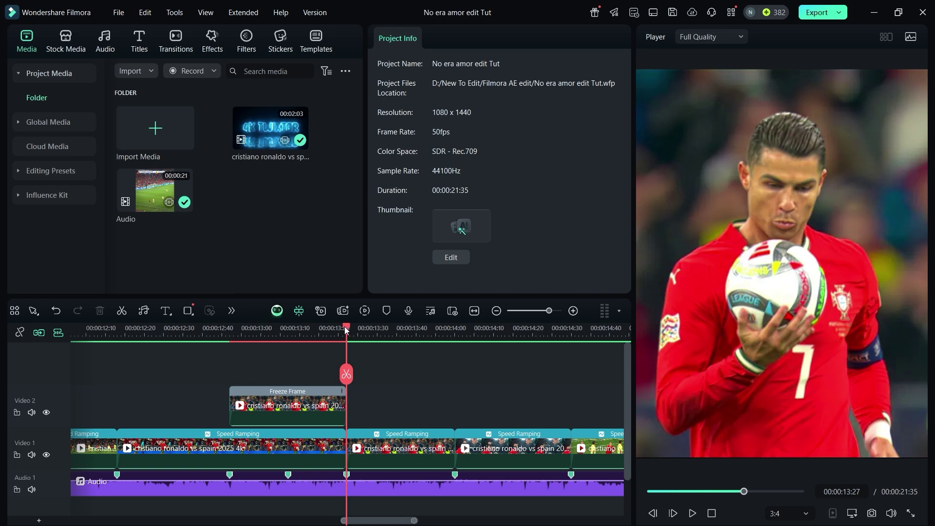
pyautogui.scroll(1, 345, 331)
pyautogui.moveTo(344, 331); pyautogui.dragTo(118, 411)
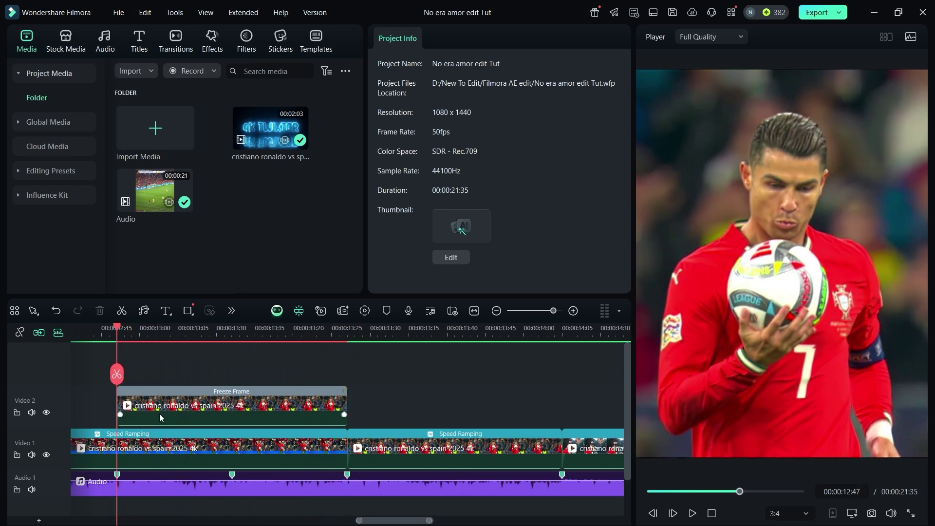
# Split the freeze frame in two at the middle beat marker
pyautogui.click(125, 342)
pyautogui.moveTo(119, 326); pyautogui.dragTo(235, 363)
pyautogui.click(246, 401)
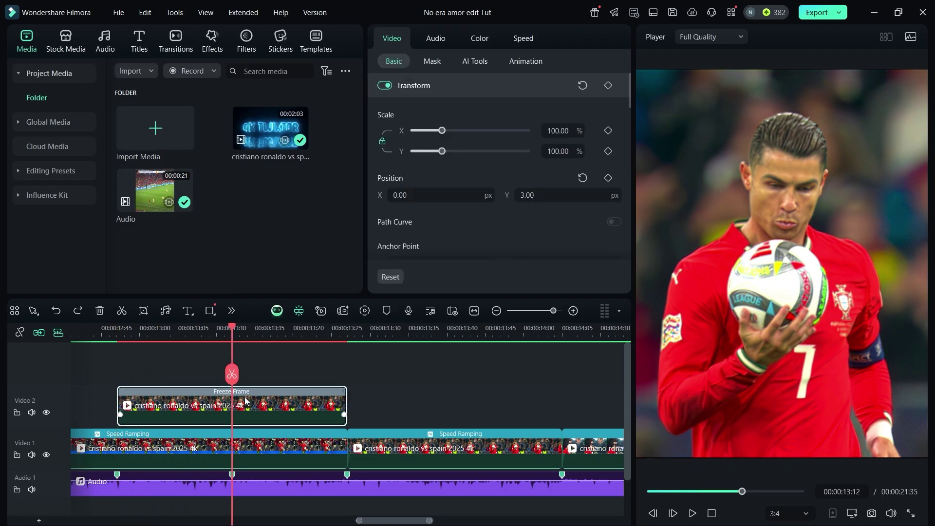
pyautogui.hotkey('ctrl', 'b')
pyautogui.hscroll(-3, 217, 409)
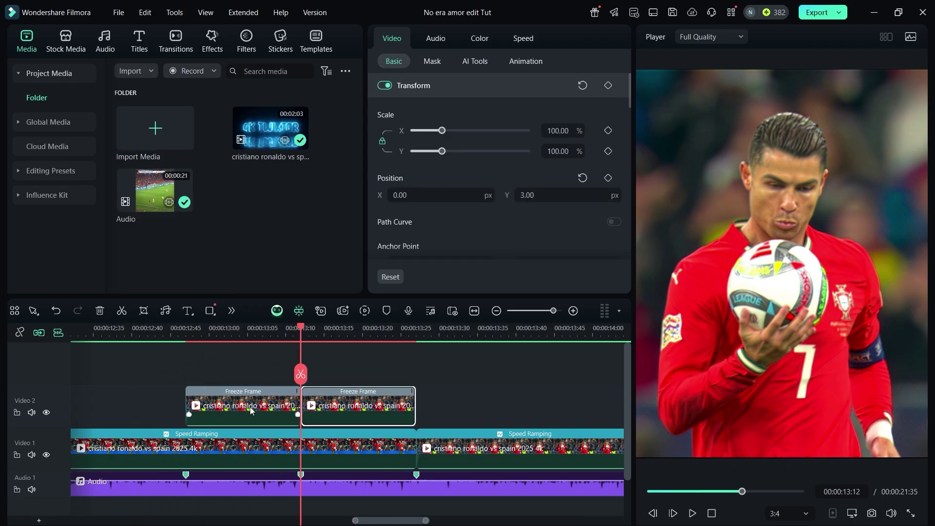
# Use Smart Cutout on the first freeze-frame half to isolate only the ball and the hand holding it, and save the cutout
pyautogui.moveTo(344, 326); pyautogui.dragTo(293, 373)
pyautogui.click(294, 419)
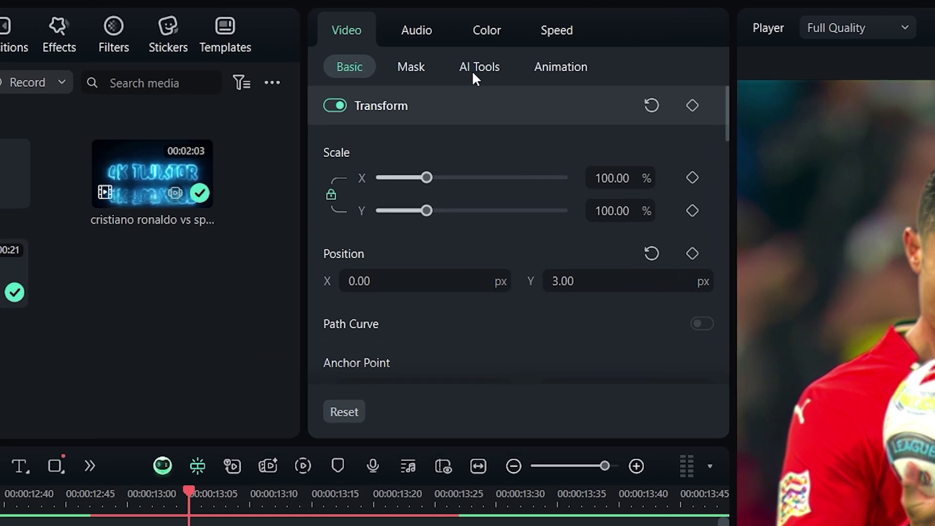
pyautogui.click(473, 67)
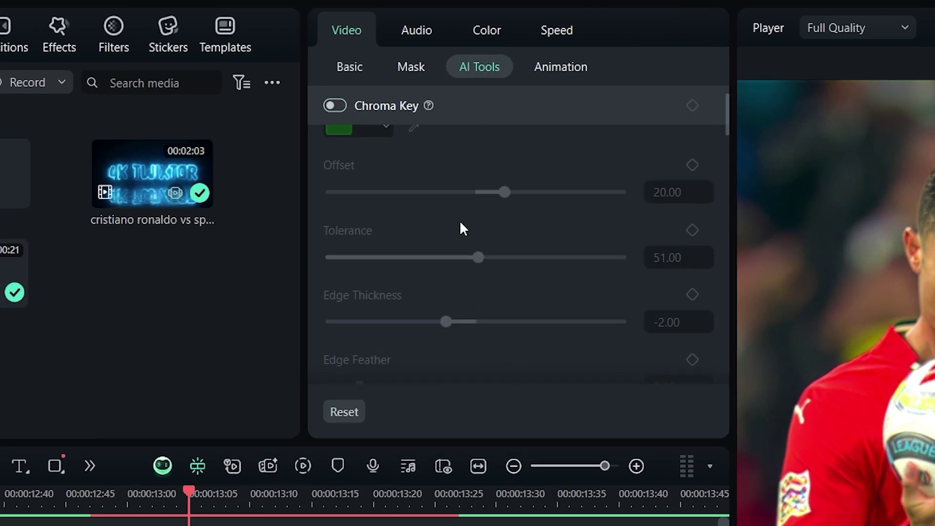
pyautogui.scroll(-10, 460, 222)
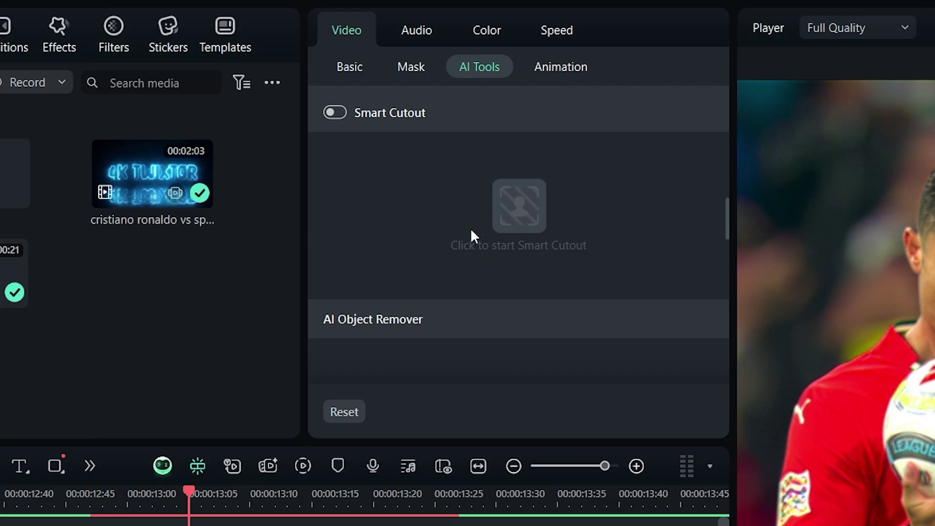
pyautogui.scroll(1, 423, 204)
pyautogui.click(331, 160)
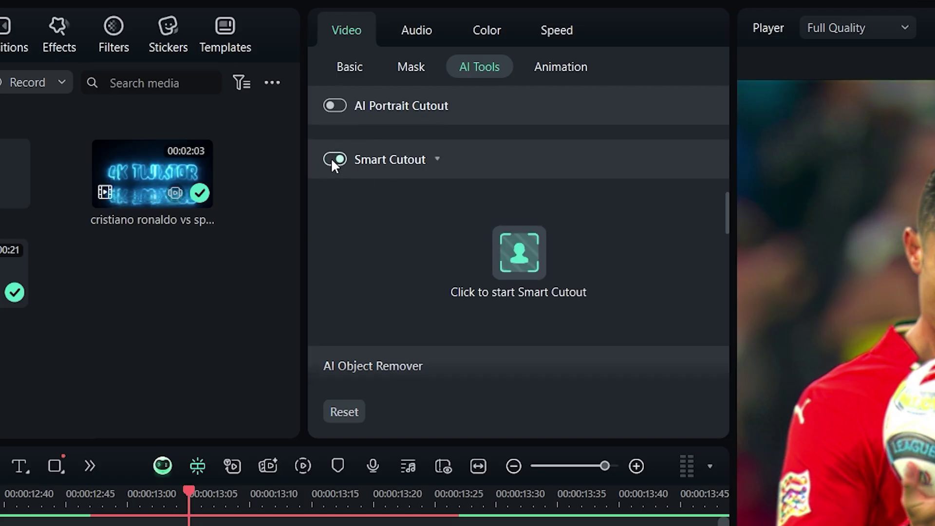
pyautogui.click(514, 267)
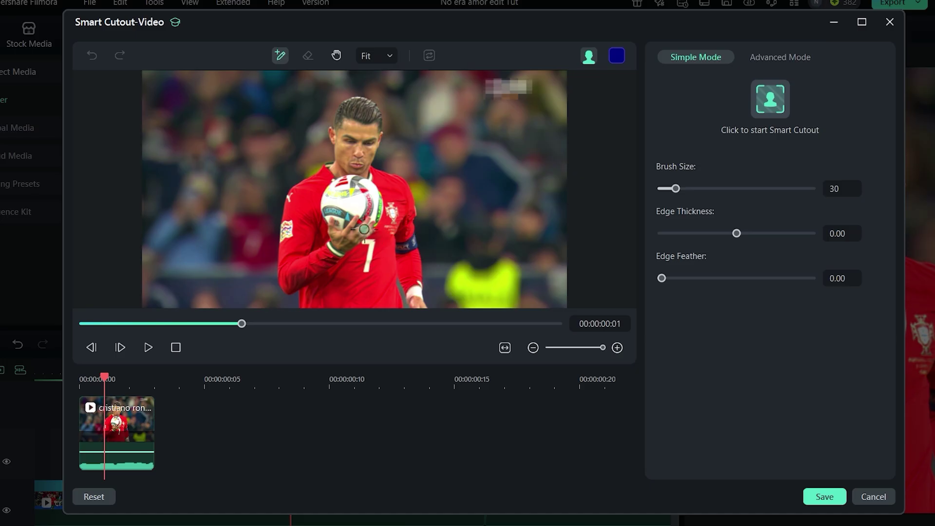
pyautogui.moveTo(353, 205); pyautogui.dragTo(363, 228)
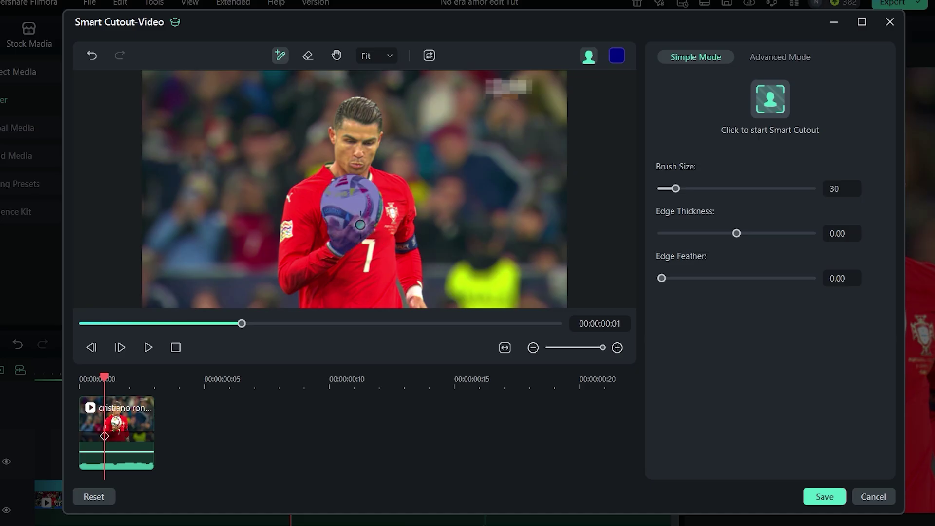
pyautogui.scroll(5, 360, 225)
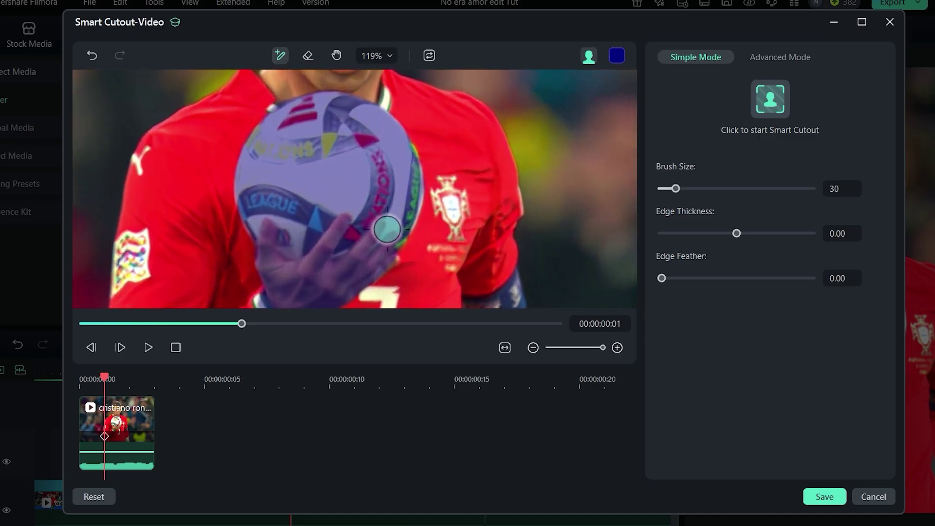
pyautogui.click(822, 496)
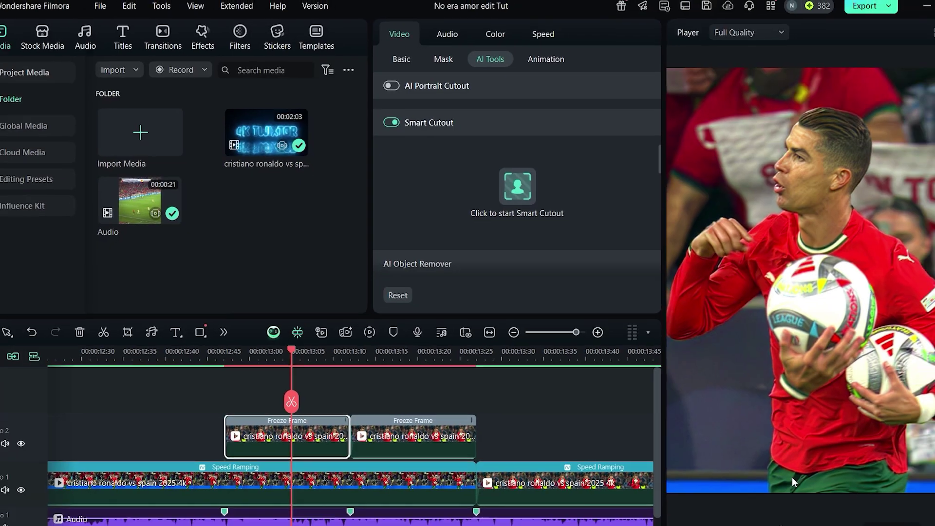
# Use Smart Cutout on the second freeze-frame half to isolate the whole player with the ball, and save the cutout
pyautogui.click(356, 358)
pyautogui.click(378, 358)
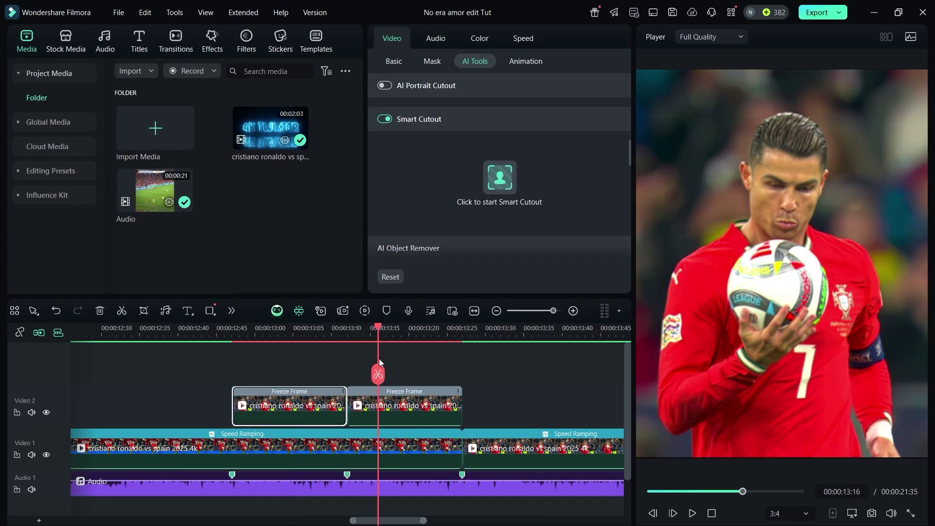
pyautogui.click(398, 401)
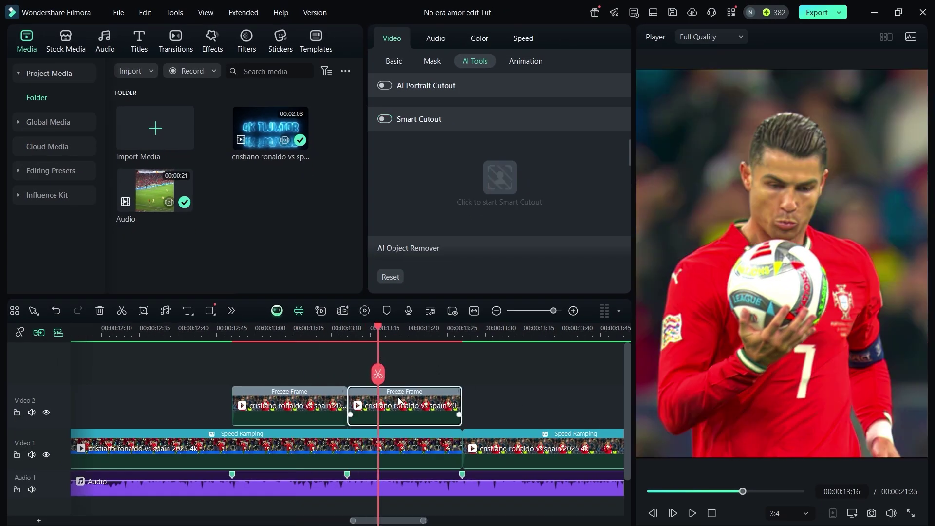
pyautogui.click(382, 121)
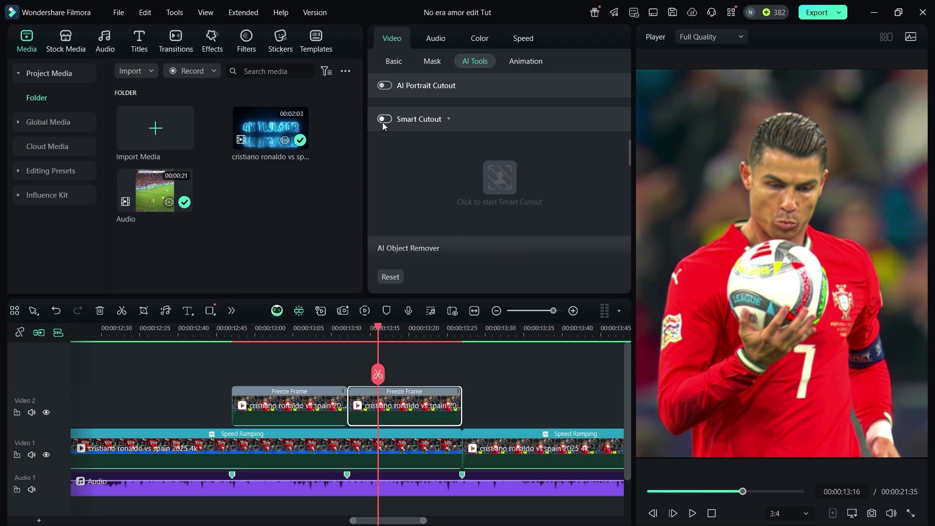
pyautogui.click(492, 193)
pyautogui.moveTo(319, 265)
pyautogui.mouseDown()
pyautogui.moveTo(354, 127)
pyautogui.moveTo(383, 200)
pyautogui.moveTo(352, 261)
pyautogui.mouseUp()
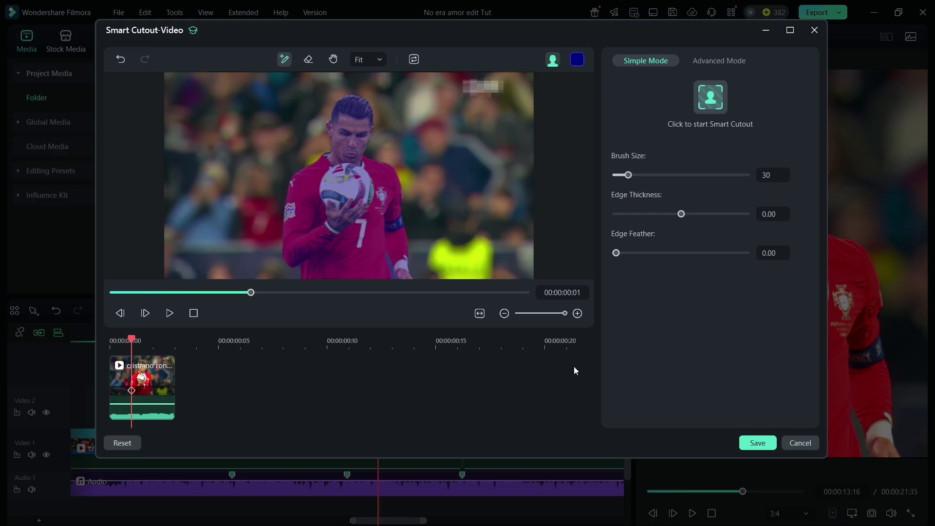
pyautogui.click(756, 443)
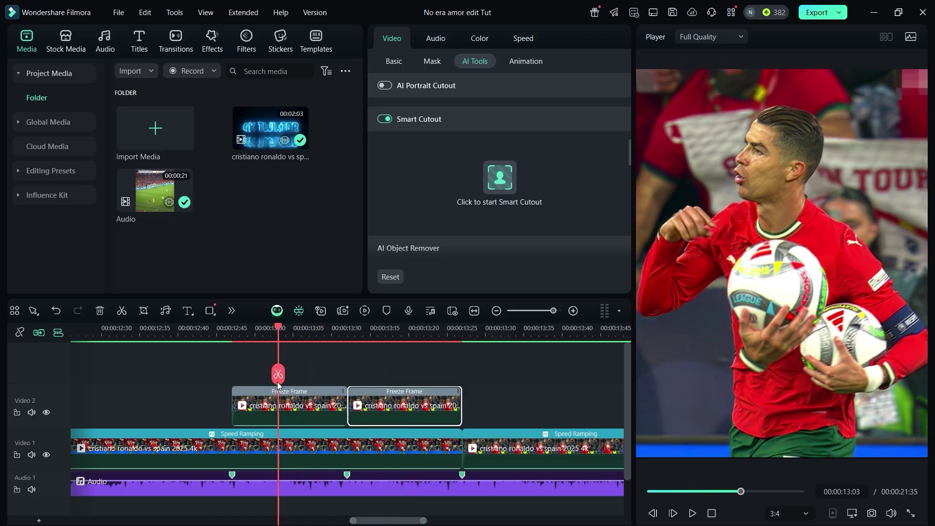
# Duplicate the ball-and-hand cutout onto a new track directly above the original
pyautogui.click(253, 415)
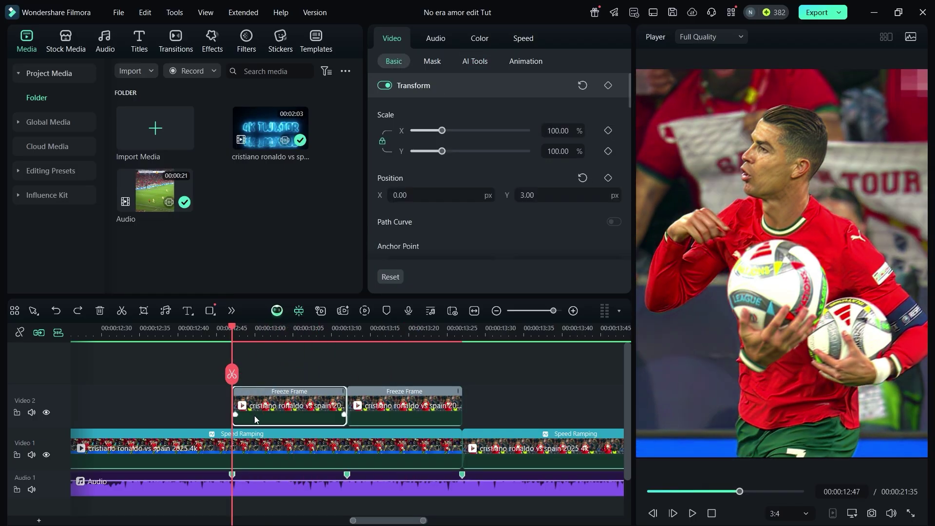
pyautogui.moveTo(255, 420); pyautogui.dragTo(261, 381)
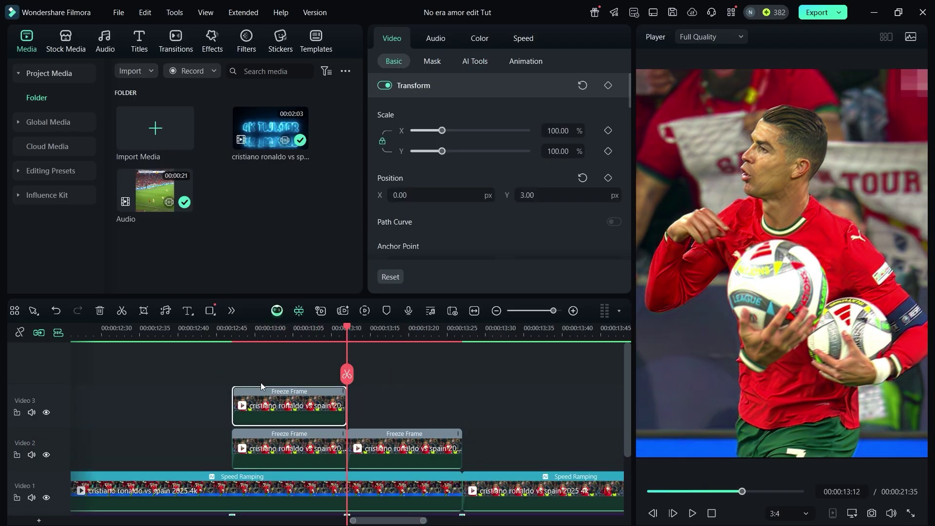
pyautogui.moveTo(346, 331); pyautogui.dragTo(281, 357)
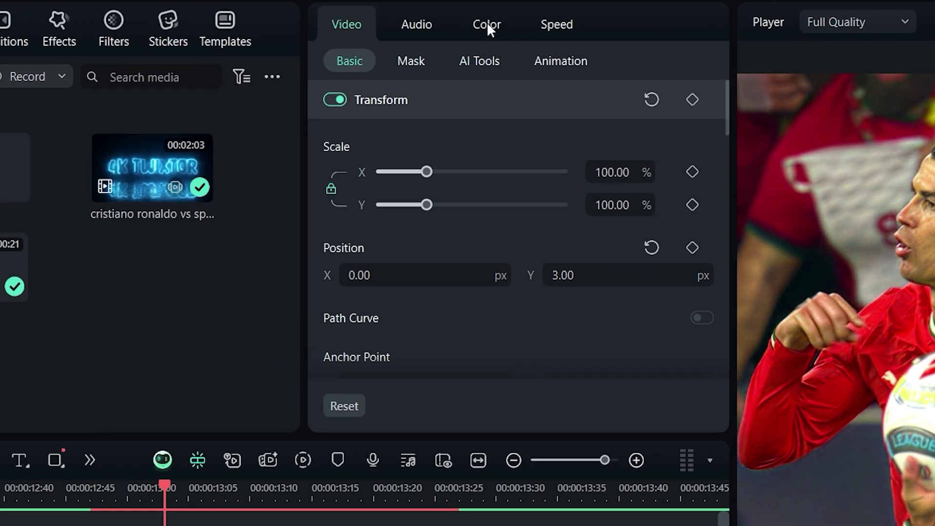
# Whiten the duplicate cutout by raising the luma curve's black point to maximum and setting Exposure and Brightness to -100
pyautogui.click(486, 24)
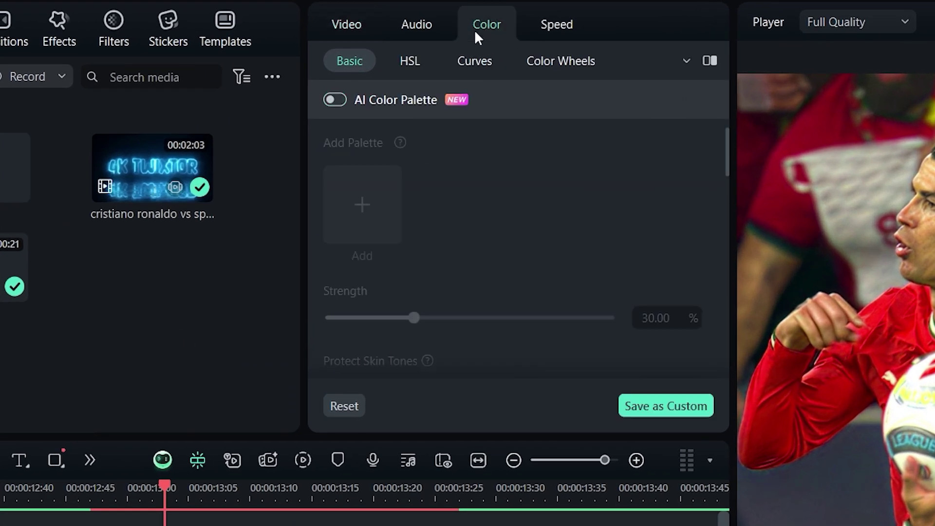
pyautogui.click(473, 62)
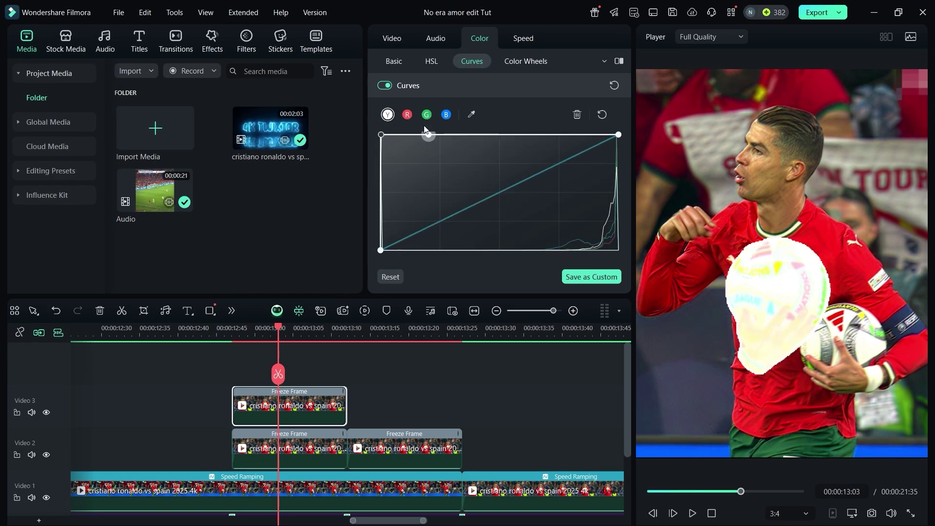
pyautogui.click(396, 62)
pyautogui.scroll(-5, 486, 194)
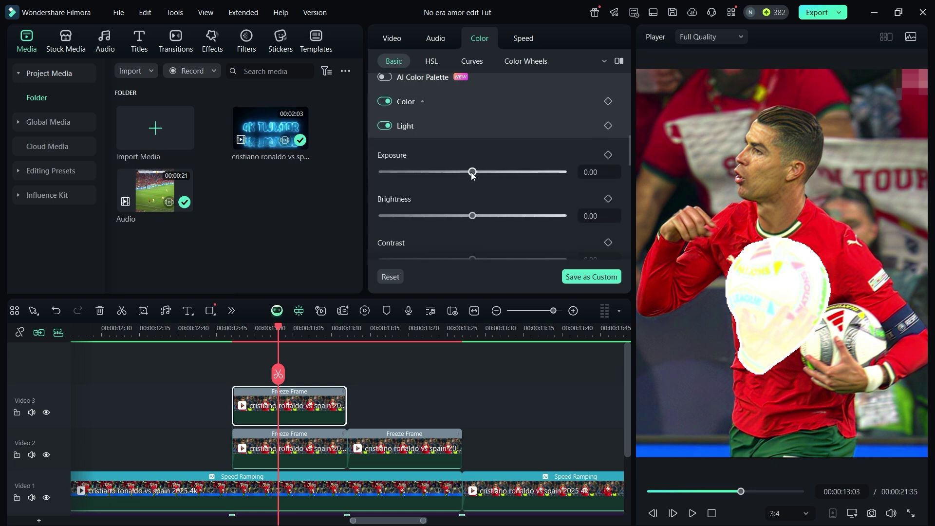
pyautogui.moveTo(472, 172); pyautogui.dragTo(382, 177)
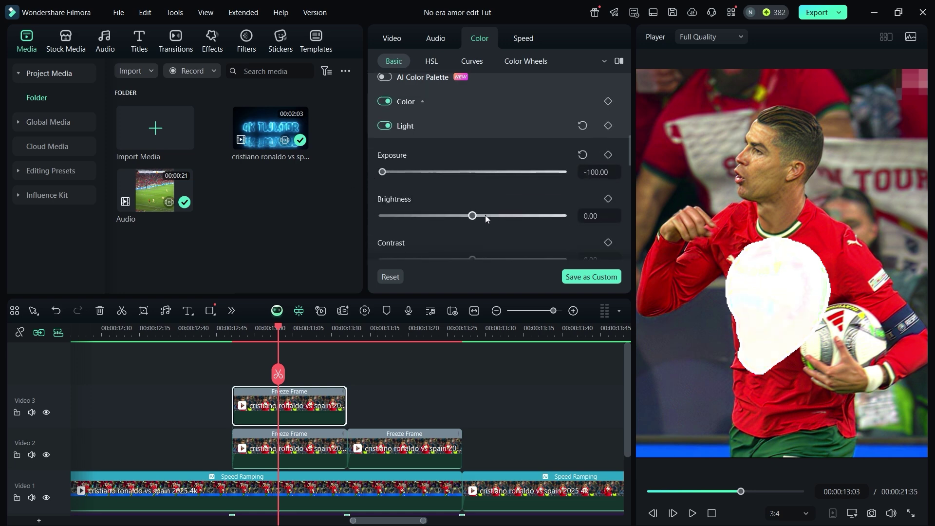
pyautogui.moveTo(471, 217); pyautogui.dragTo(346, 218)
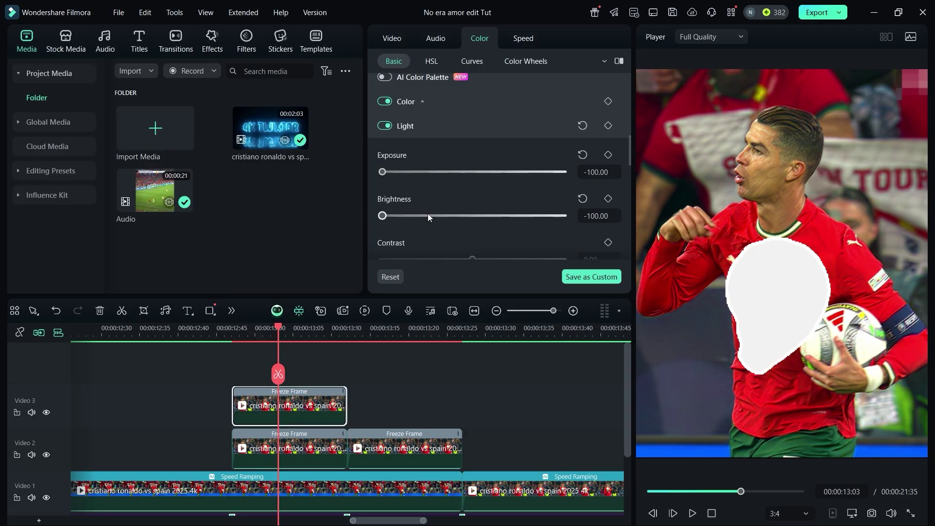
# Keyframe the white ball-and-hand cutout's opacity from 100 at its start to 0 at its end
pyautogui.moveTo(277, 329); pyautogui.dragTo(232, 335)
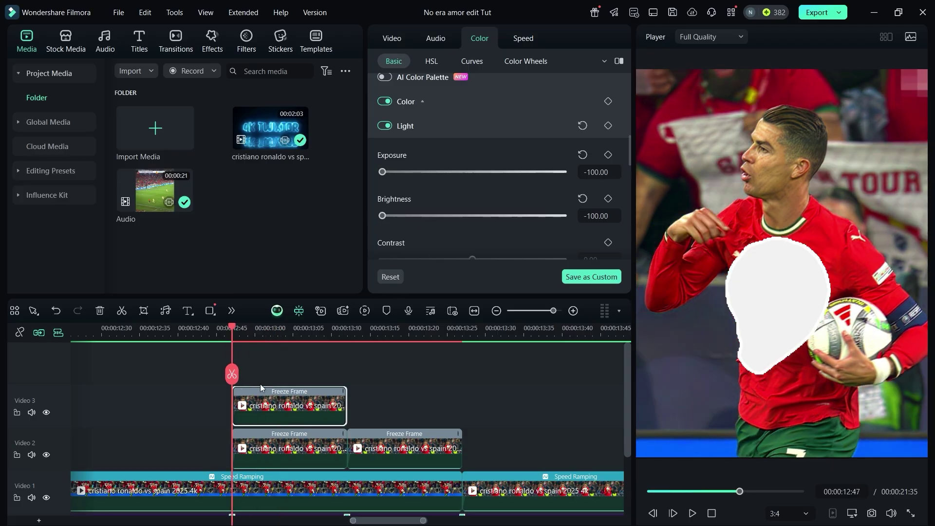
pyautogui.click(382, 38)
pyautogui.scroll(-2, 488, 226)
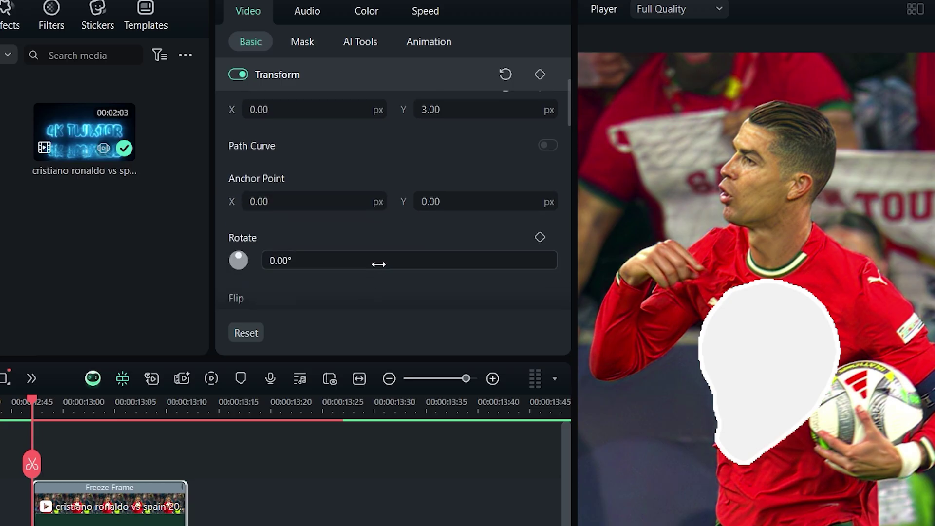
pyautogui.scroll(-3, 399, 255)
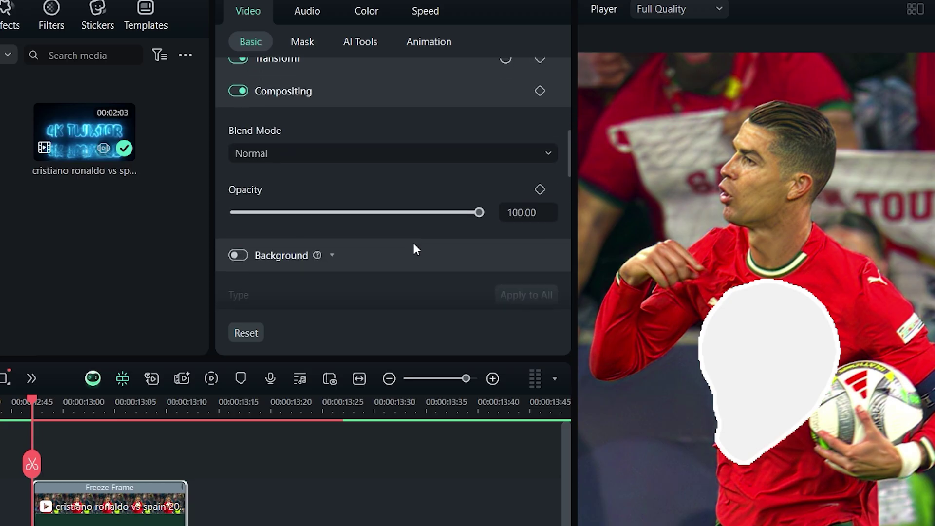
pyautogui.scroll(1, 444, 220)
pyautogui.scroll(-1, 444, 220)
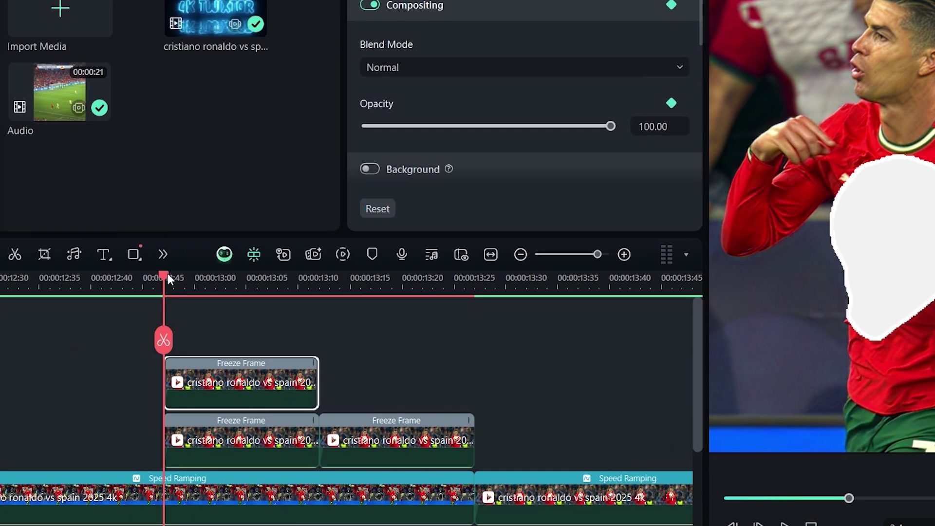
pyautogui.moveTo(168, 273); pyautogui.dragTo(315, 317)
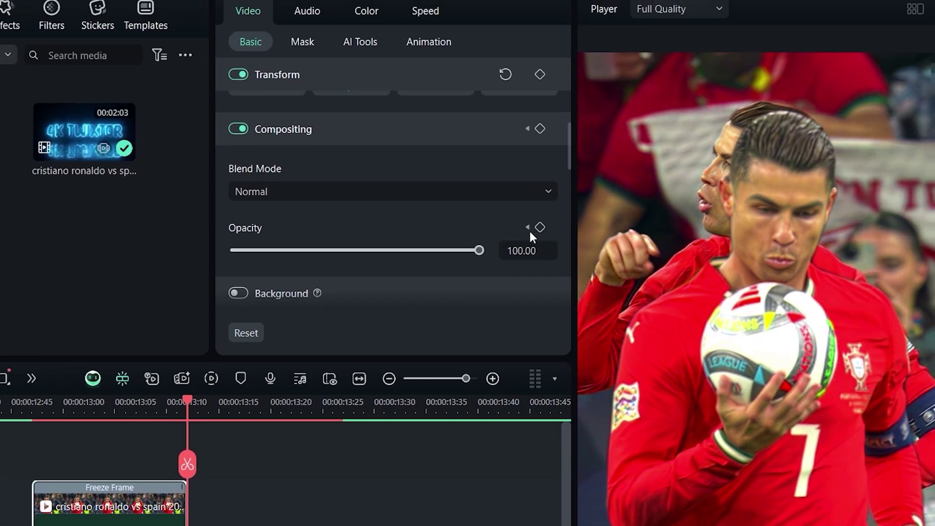
pyautogui.click(539, 228)
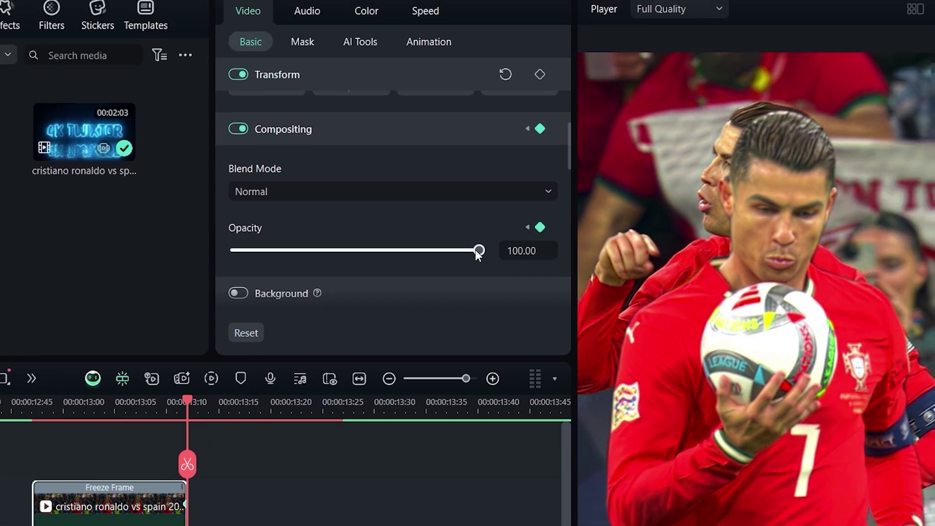
pyautogui.moveTo(478, 252); pyautogui.dragTo(271, 251)
pyautogui.moveTo(188, 401); pyautogui.dragTo(99, 435)
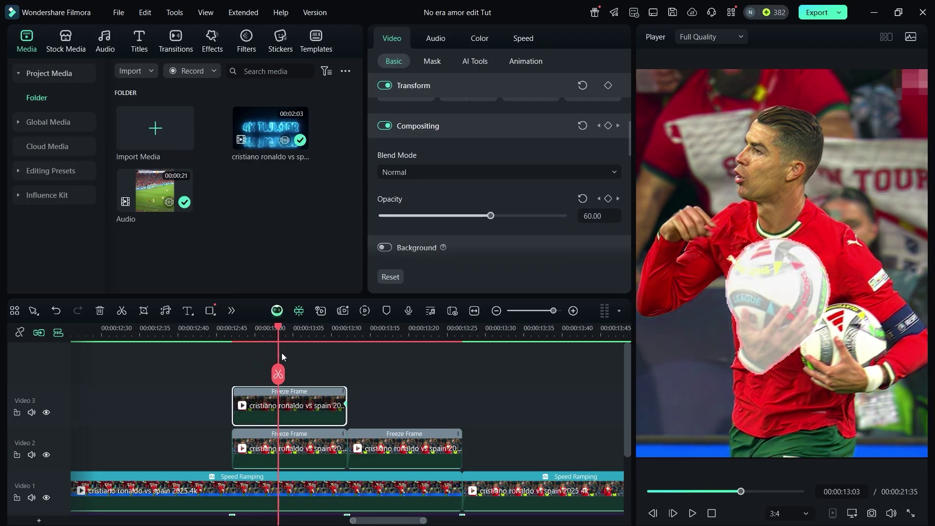
pyautogui.moveTo(281, 356)
pyautogui.mouseDown()
pyautogui.moveTo(229, 350)
pyautogui.moveTo(270, 355)
pyautogui.mouseUp()
# Show the white ball cutout's keyframe animation and bend its opacity graph into a curve that drops steeply at first and flattens toward the end
pyautogui.rightClick(278, 407)
pyautogui.scroll(-5, 334, 412)
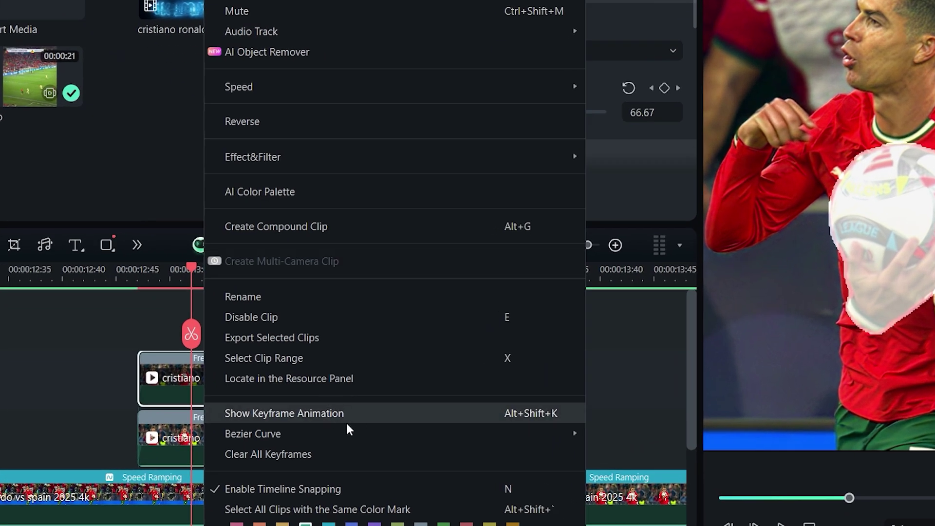
pyautogui.click(341, 415)
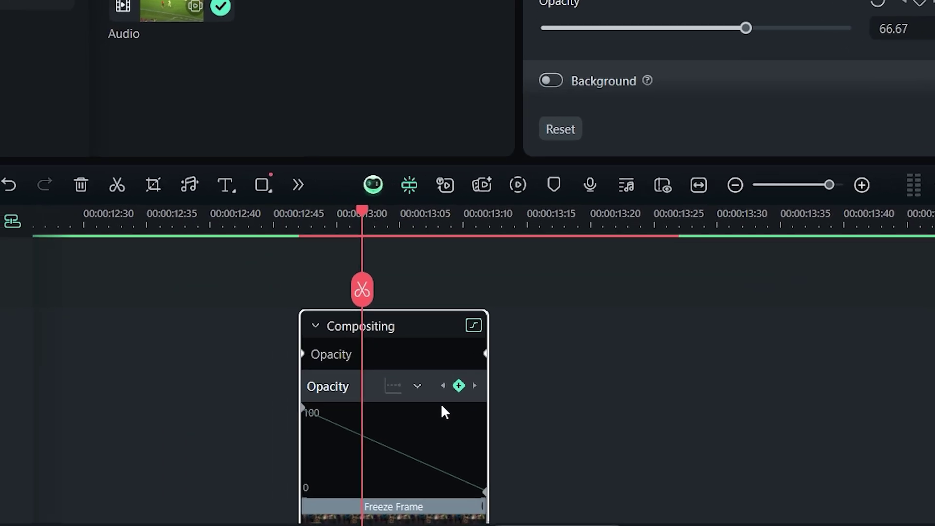
pyautogui.scroll(3, 258, 431)
pyautogui.scroll(-1, 346, 440)
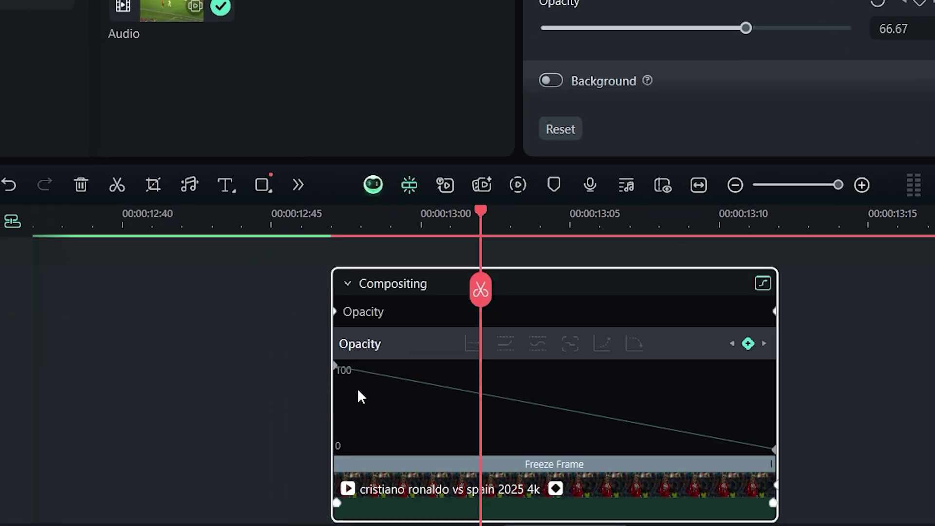
pyautogui.click(335, 366)
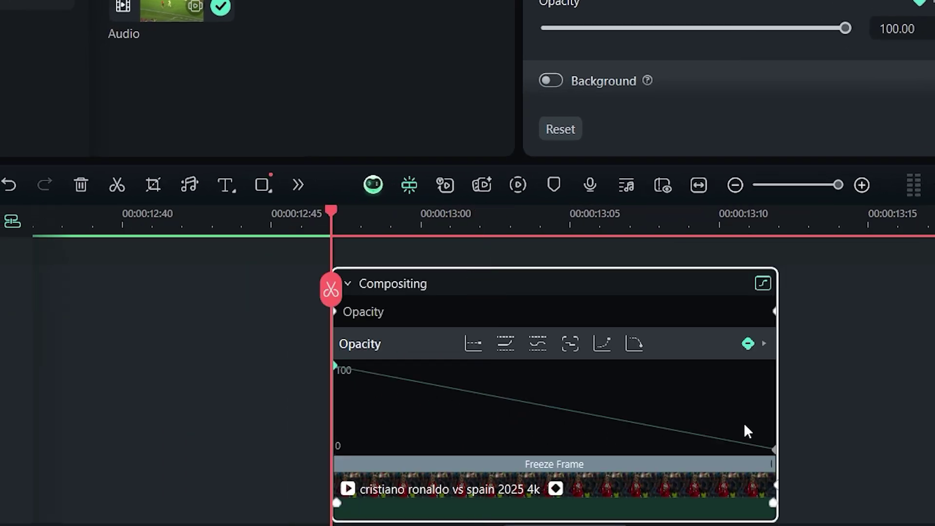
pyautogui.moveTo(749, 439); pyautogui.dragTo(801, 468)
pyautogui.click(633, 356)
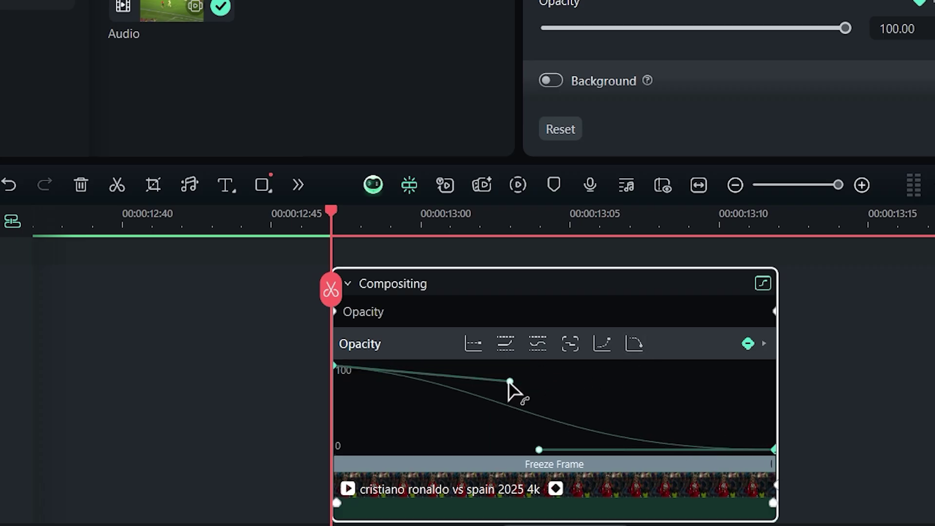
pyautogui.moveTo(509, 381); pyautogui.dragTo(347, 452)
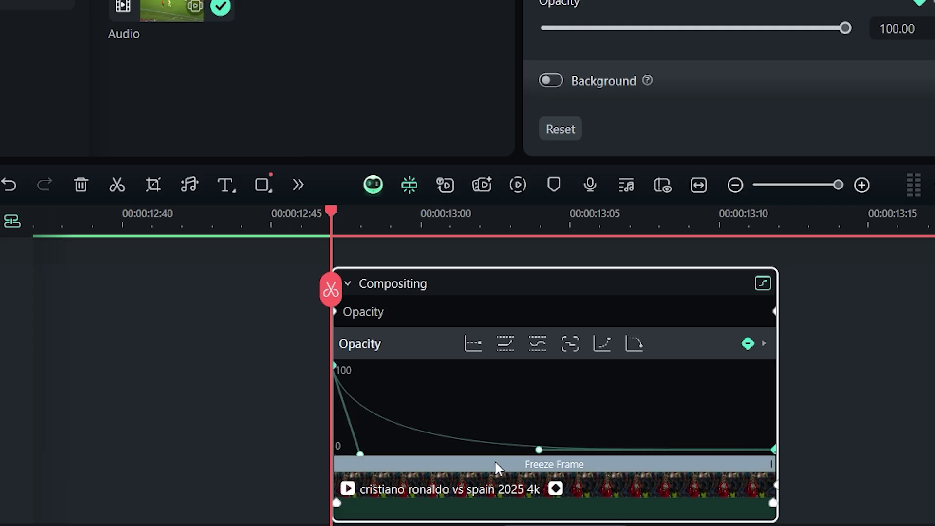
pyautogui.moveTo(538, 448); pyautogui.dragTo(516, 446)
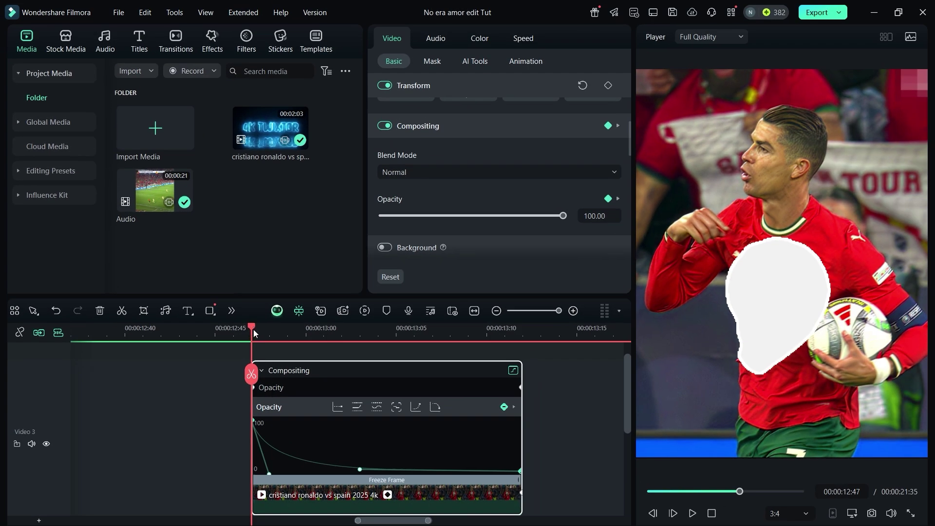
# Play back the white flash on the ball-and-hand cutout and collapse its opacity graph
pyautogui.moveTo(253, 333); pyautogui.dragTo(184, 376)
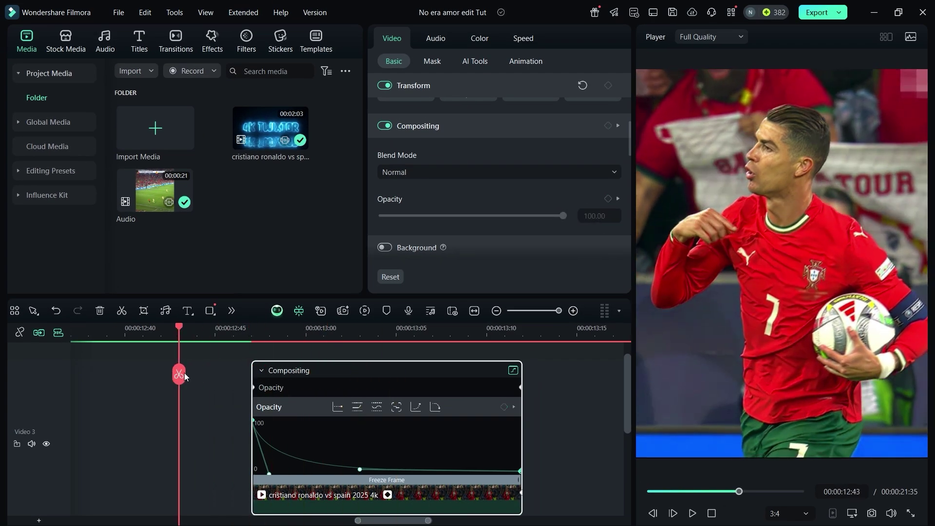
pyautogui.press('space')
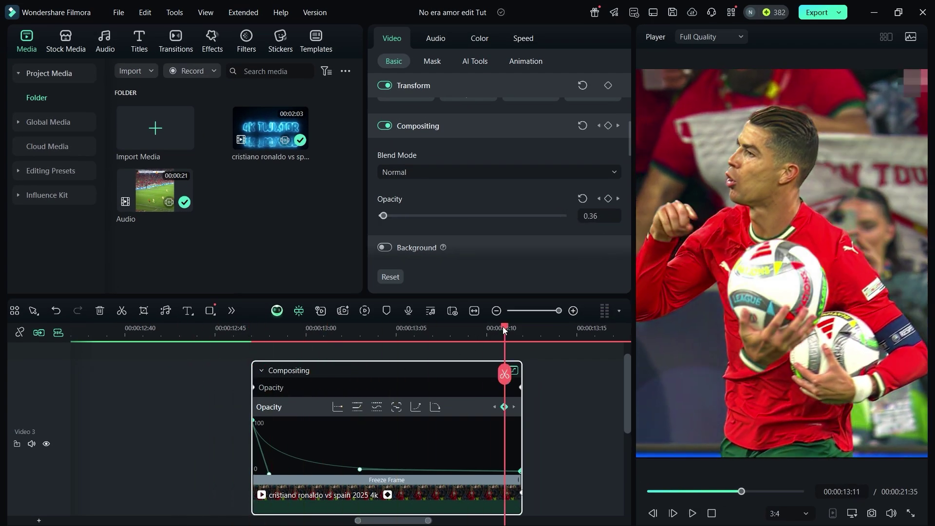
pyautogui.scroll(-2, 404, 428)
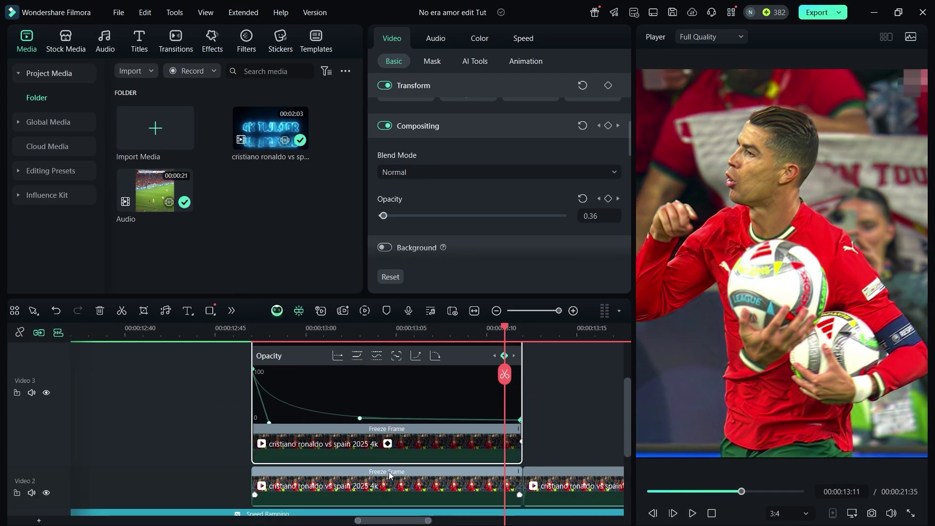
pyautogui.click(387, 444)
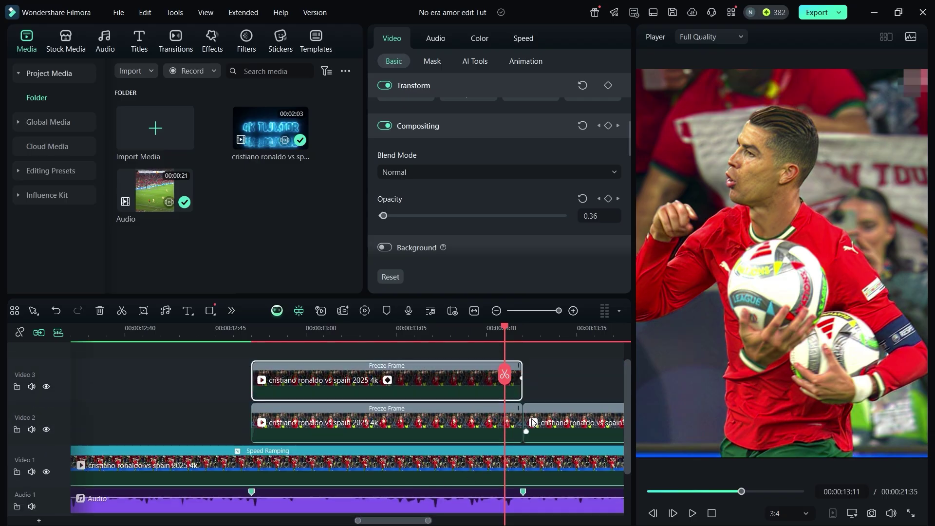
# Duplicate the whole-player cutout onto the track directly above the original
pyautogui.hscroll(5, 533, 422)
pyautogui.click(392, 422)
pyautogui.click(257, 355)
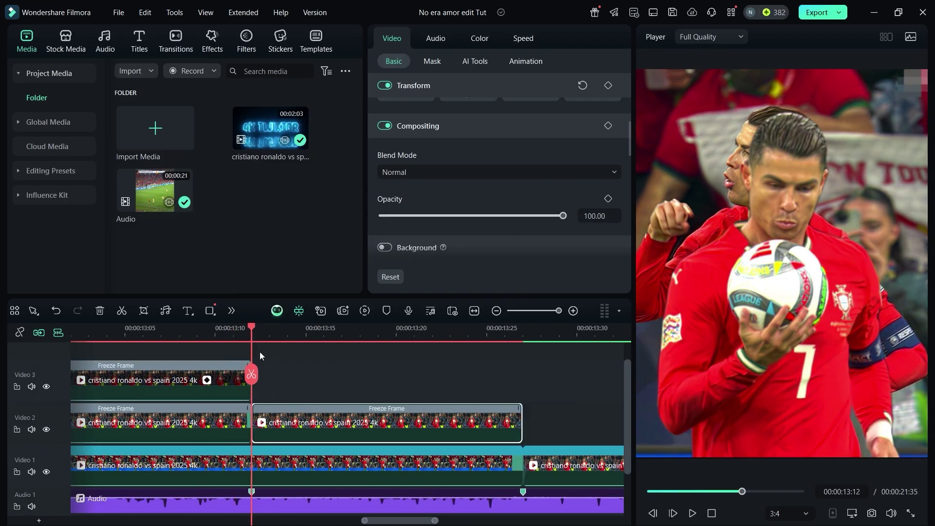
pyautogui.hotkey('ctrl', 'v')
pyautogui.click(360, 336)
# Whiten the duplicated player cutout by raising the luma curve's black point to maximum and dropping Exposure and Brightness to minimum
pyautogui.click(479, 38)
pyautogui.moveTo(380, 252); pyautogui.dragTo(366, 128)
pyautogui.click(393, 61)
pyautogui.moveTo(472, 139); pyautogui.dragTo(382, 139)
pyautogui.moveTo(472, 183); pyautogui.dragTo(378, 184)
# Keyframe the white player cutout's opacity from 100 at its start to 0 at its end
pyautogui.moveTo(360, 331); pyautogui.dragTo(251, 336)
pyautogui.click(391, 38)
pyautogui.click(607, 198)
pyautogui.click(522, 334)
pyautogui.moveTo(563, 215); pyautogui.dragTo(378, 216)
# Show the white player cutout's opacity graph, bend it into the same steep-then-flat curve, and collapse the graph
pyautogui.click(363, 351)
pyautogui.click(387, 379)
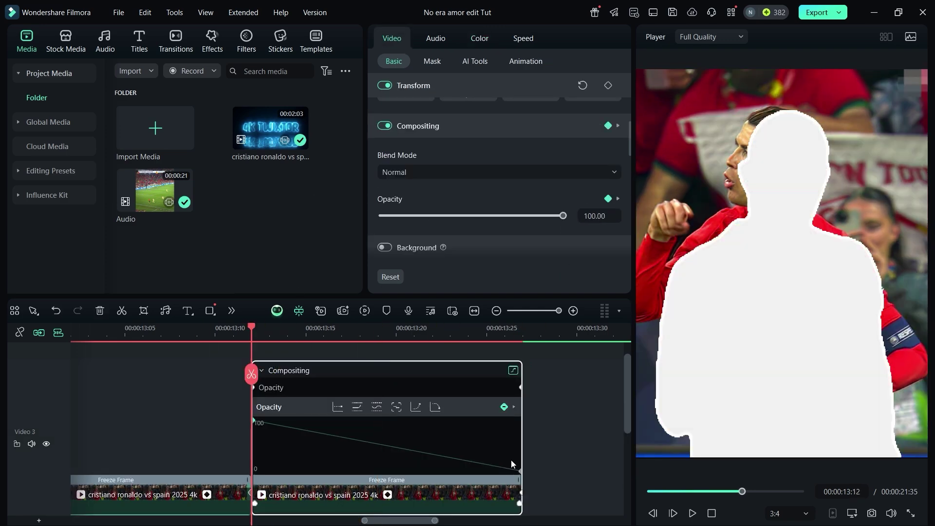
pyautogui.click(432, 410)
pyautogui.moveTo(258, 472); pyautogui.dragTo(270, 472)
pyautogui.moveTo(377, 472); pyautogui.dragTo(360, 473)
pyautogui.click(514, 371)
# Play back the whole two-part cutout transition on the timeline to check its flashes and timing
pyautogui.scroll(-5, 343, 457)
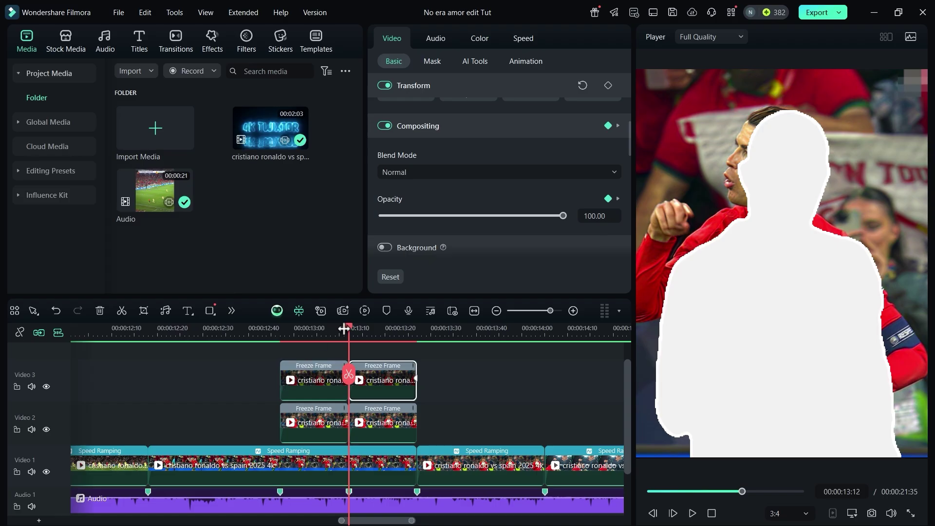
pyautogui.moveTo(344, 330); pyautogui.dragTo(202, 333)
pyautogui.press('space')
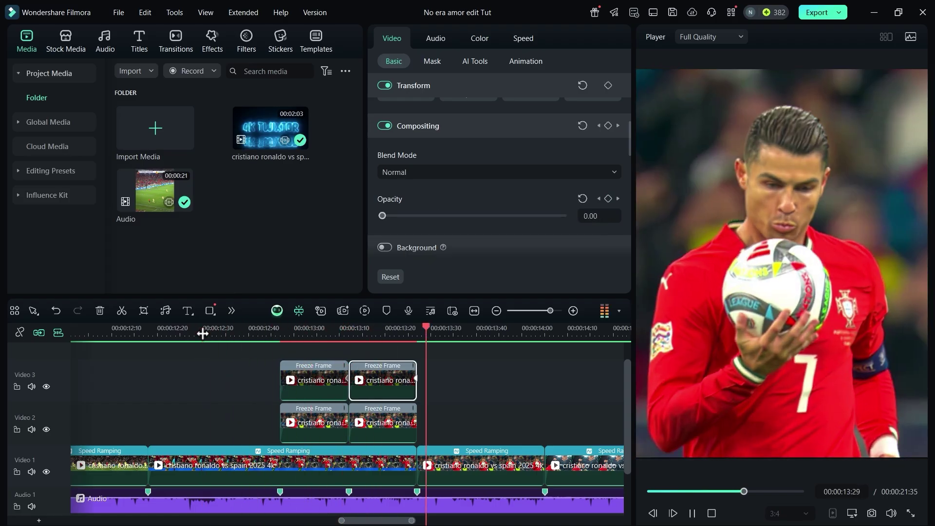
pyautogui.press('space')
pyautogui.moveTo(452, 333); pyautogui.dragTo(165, 381)
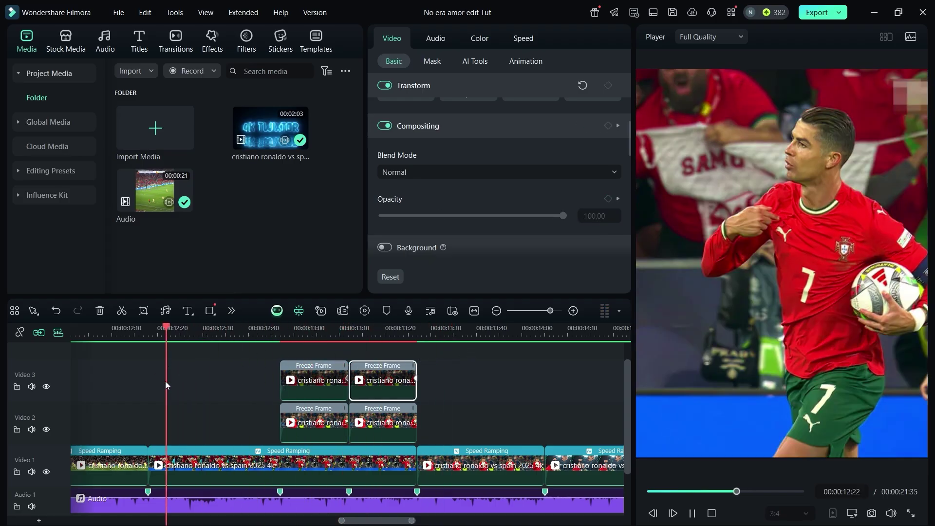
pyautogui.press('space')
pyautogui.press('space')
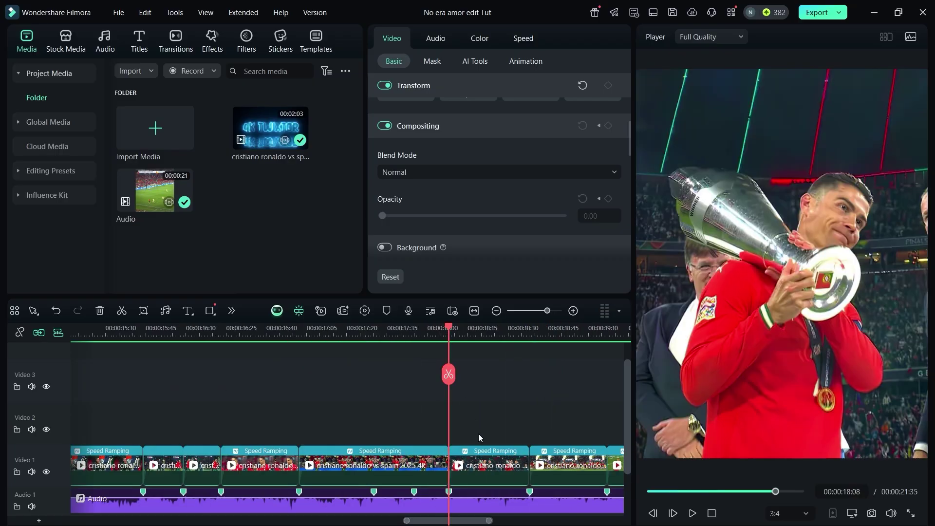
# Create a freeze frame of the trophy clip over the end of the preceding clip and split it at the beat marker
pyautogui.click(479, 460)
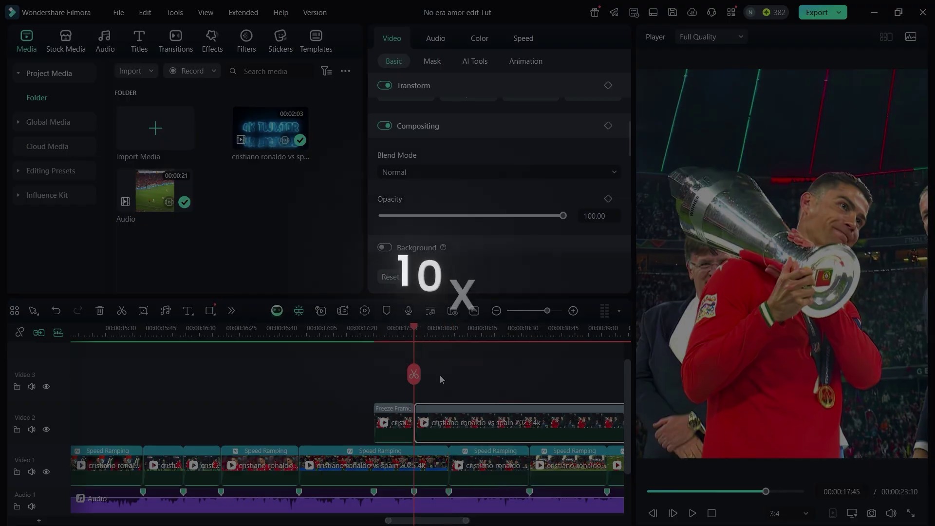
pyautogui.moveTo(518, 422); pyautogui.dragTo(430, 422)
pyautogui.click(410, 334)
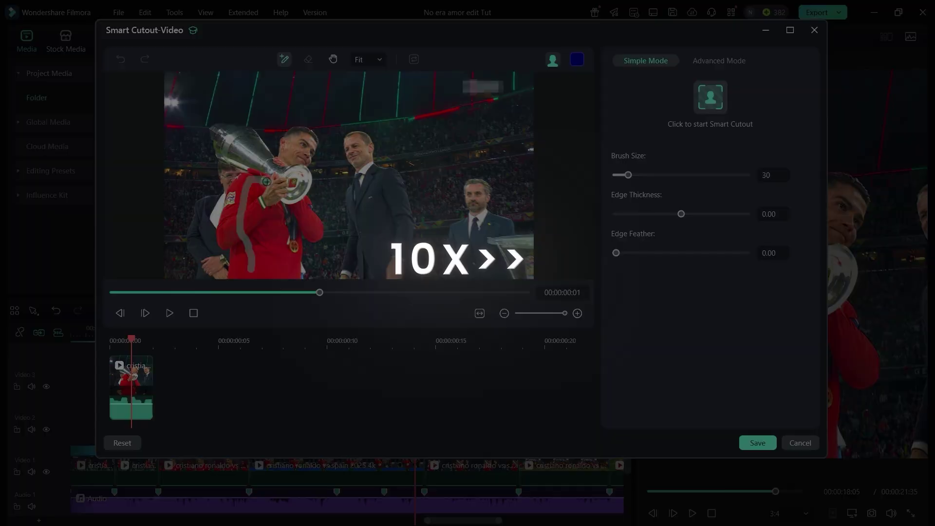
# Isolate the trophy freeze-frame subject with Smart Cutout, save it, and whiten the trophy cutout by raising the luma curve's black point to maximum
pyautogui.scroll(3, 228, 200)
pyautogui.click(757, 442)
pyautogui.click(478, 38)
pyautogui.click(470, 61)
pyautogui.moveTo(380, 250); pyautogui.dragTo(381, 96)
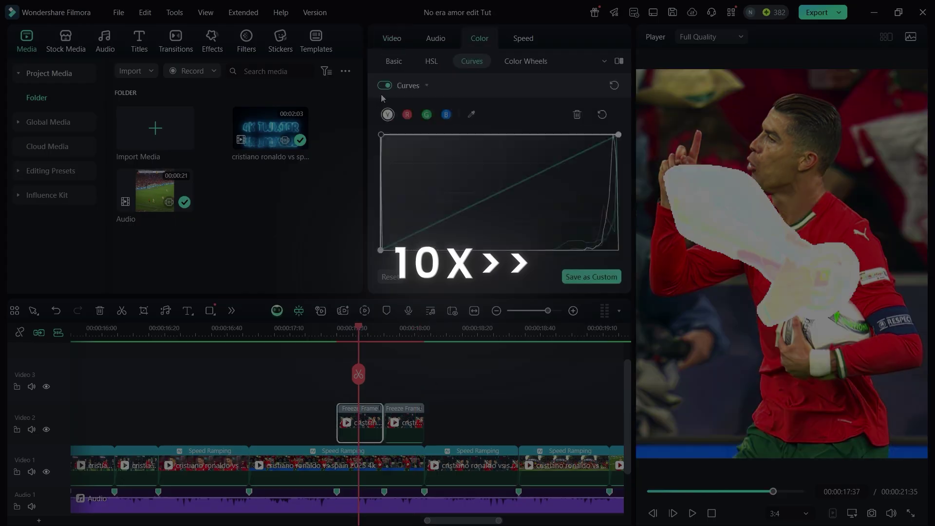
# Place white copies of both trophy cutouts on the track above and keyframe their opacity from 100 to 0
pyautogui.click(391, 38)
pyautogui.moveTo(359, 422); pyautogui.dragTo(360, 380)
pyautogui.moveTo(563, 209); pyautogui.dragTo(467, 209)
pyautogui.moveTo(404, 422); pyautogui.dragTo(404, 379)
pyautogui.click(604, 192)
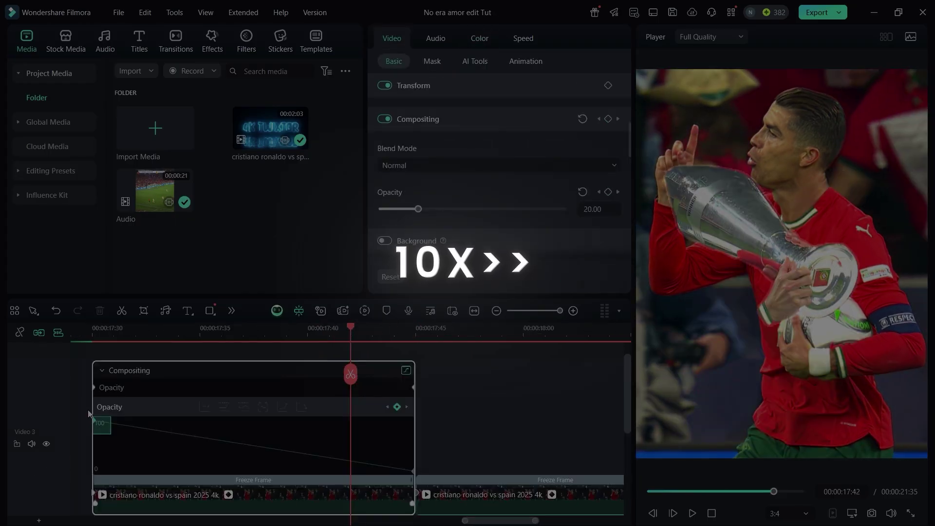
# Bend the white trophy cutout's opacity graph into a steep-then-flat curve and review the transition
pyautogui.moveTo(382, 449); pyautogui.dragTo(361, 470)
pyautogui.click(195, 370)
pyautogui.moveTo(389, 332); pyautogui.dragTo(335, 332)
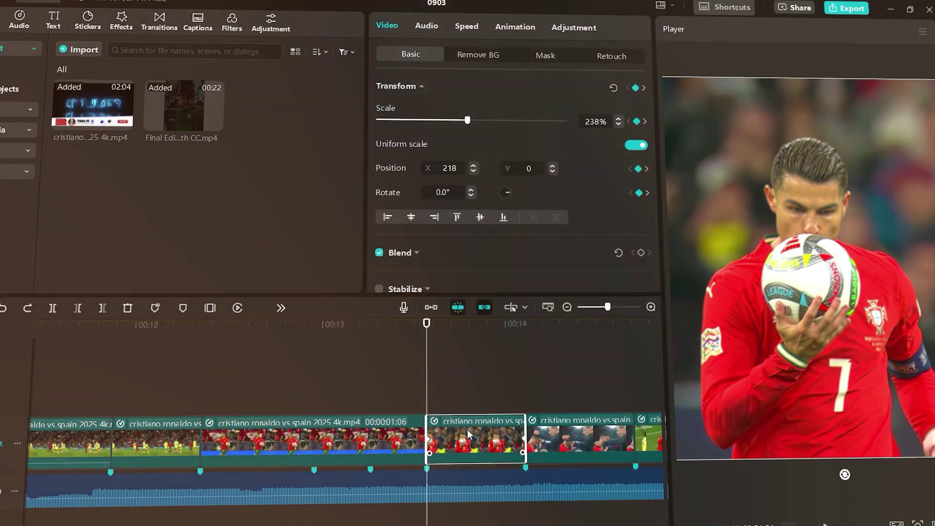
# In CapCut, paste a copy of the ball close-up clip on the track above, freeze its first frame, and start the freeze at the earlier beat marker
pyautogui.hotkey('ctrl', 'v')
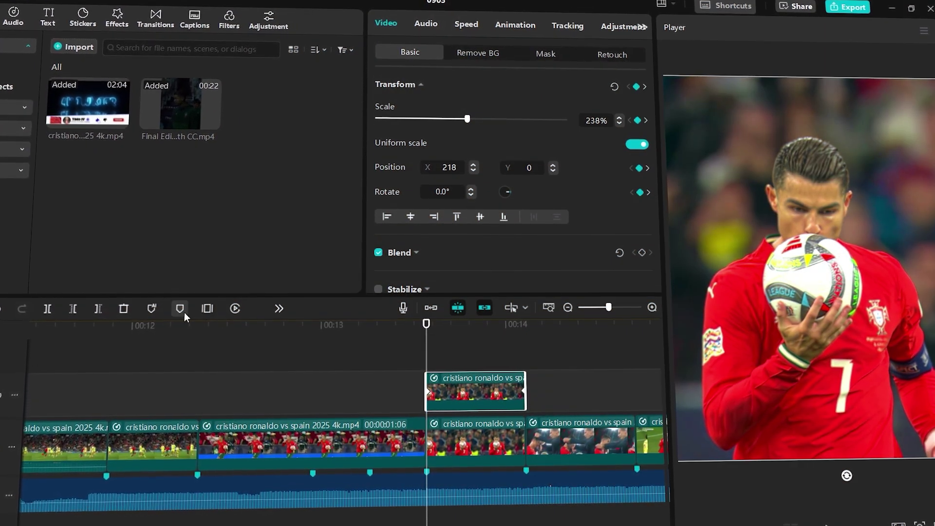
pyautogui.click(209, 309)
pyautogui.moveTo(479, 395); pyautogui.dragTo(366, 404)
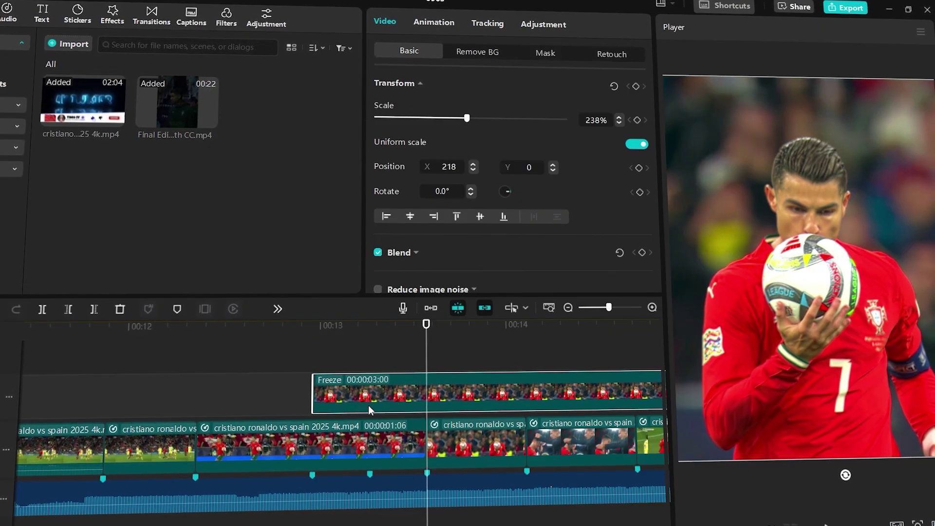
# Trim the freeze frame to end where the ball close-up clip begins, and split it in two at the middle beat marker
pyautogui.hotkey('ctrl', 'b')
pyautogui.press('Delete')
pyautogui.moveTo(421, 336); pyautogui.dragTo(369, 336)
pyautogui.click(370, 389)
pyautogui.hotkey('ctrl', 'b')
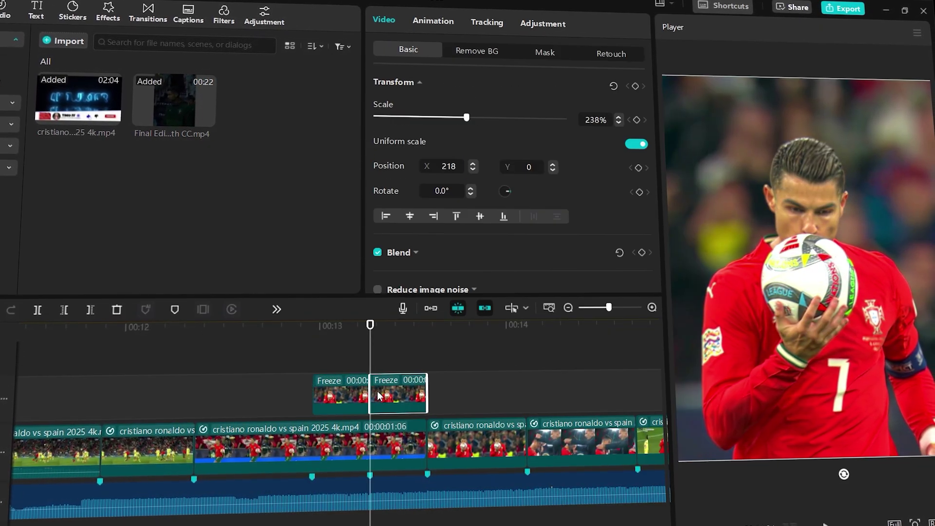
# Remove the background from the first freeze-frame half with Auto removal and check the result along the timeline
pyautogui.moveTo(369, 379); pyautogui.dragTo(314, 379)
pyautogui.click(314, 379)
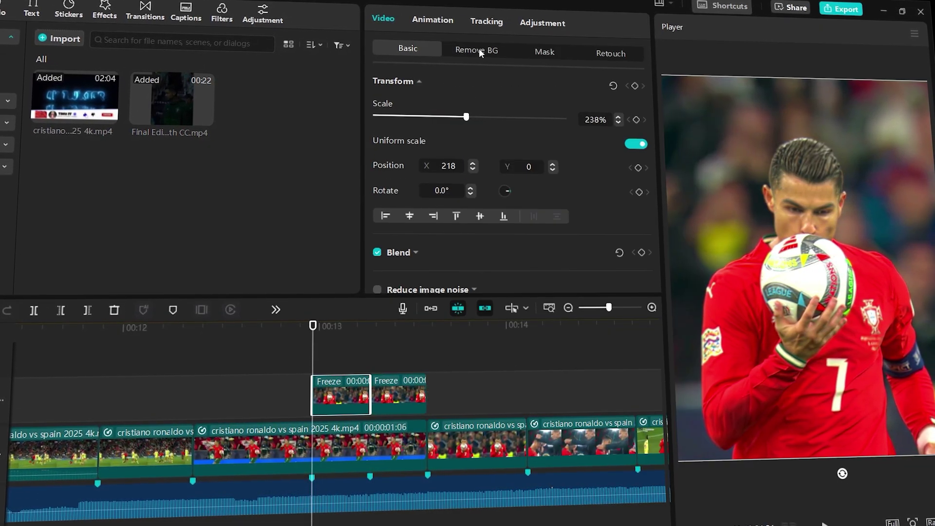
pyautogui.click(479, 51)
pyautogui.click(378, 81)
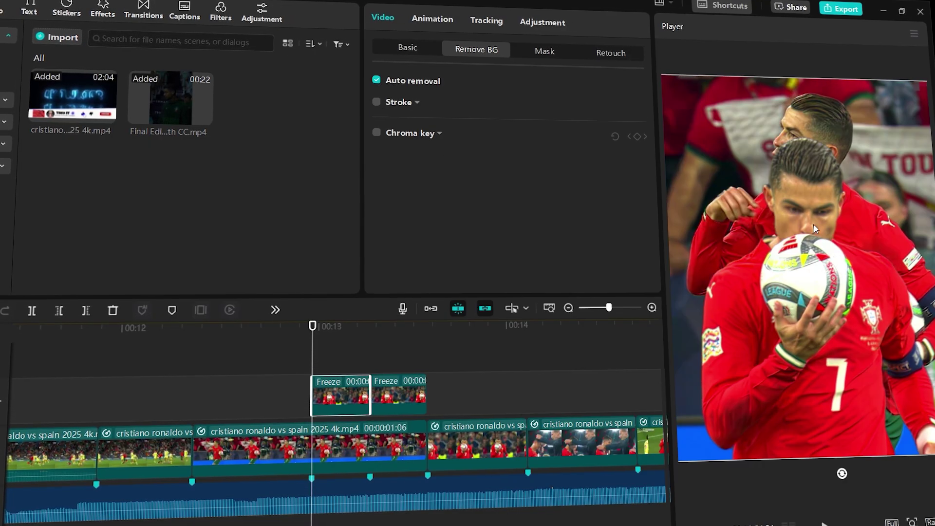
pyautogui.moveTo(312, 329); pyautogui.dragTo(388, 380)
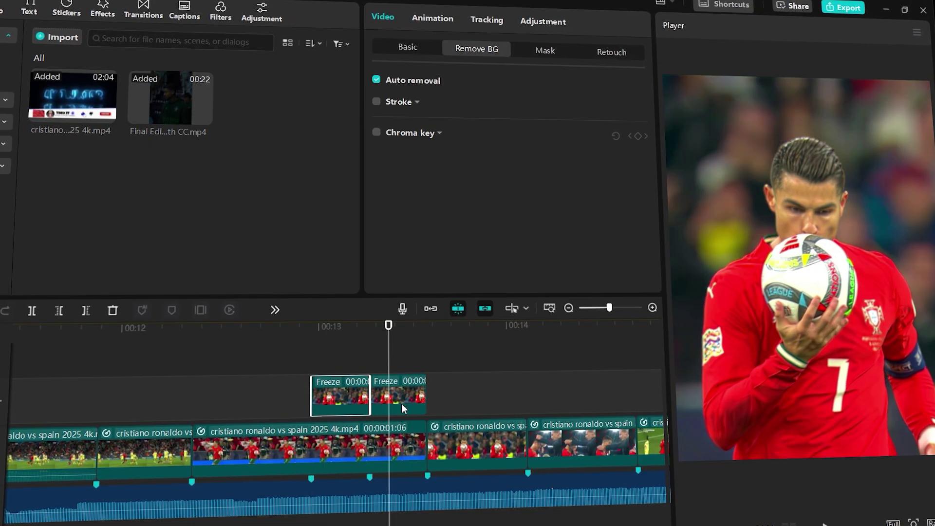
# Remove the background from the second freeze-frame half with Auto removal
pyautogui.click(401, 403)
pyautogui.click(375, 79)
# Add a mask to the first freeze-frame half and choose the Pen shape for it
pyautogui.moveTo(388, 336); pyautogui.dragTo(326, 366)
pyautogui.click(348, 395)
pyautogui.click(545, 50)
pyautogui.click(407, 100)
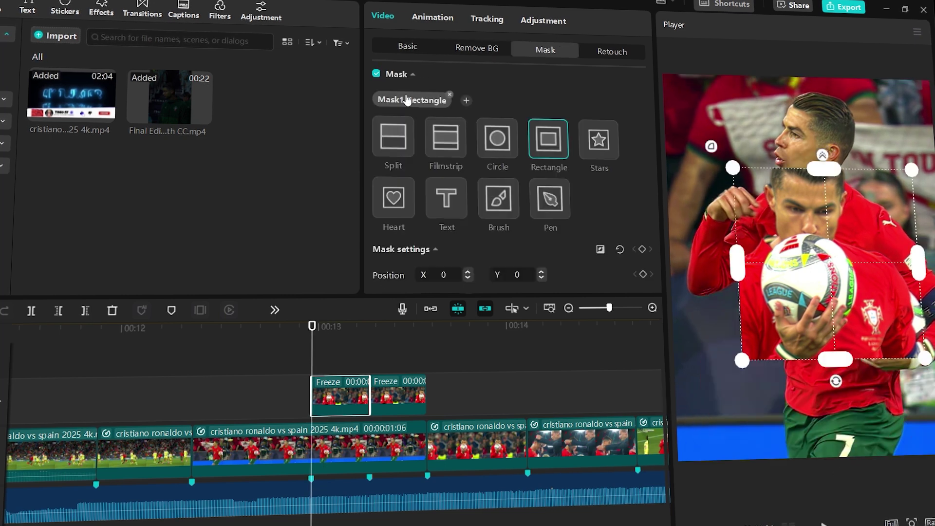
pyautogui.click(550, 209)
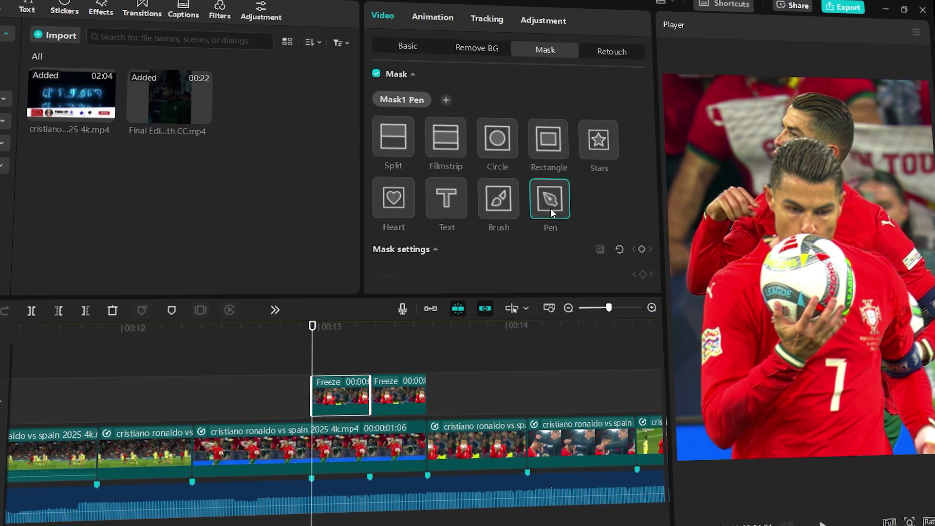
# Trace the pen mask around the ball and the hand holding it, closing the outline at the wrist
pyautogui.scroll(3, 808, 314)
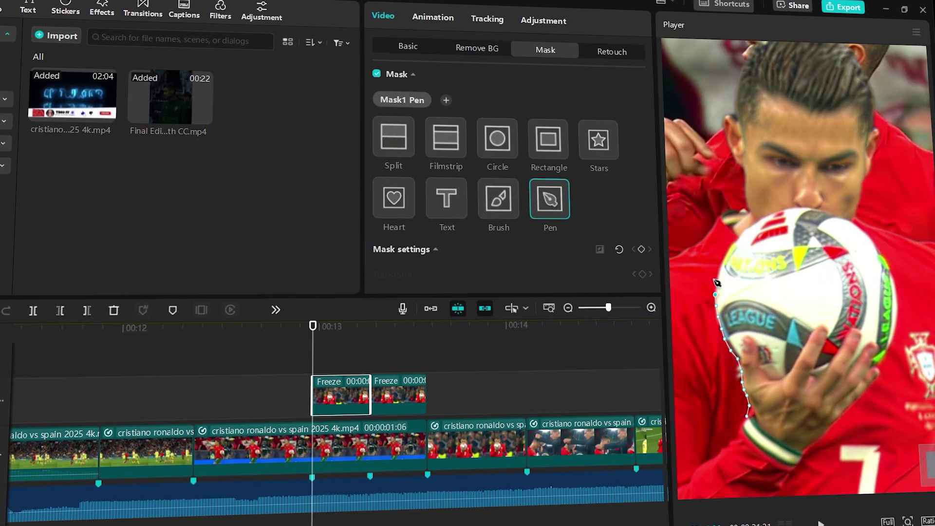
pyautogui.click(880, 250)
pyautogui.click(894, 275)
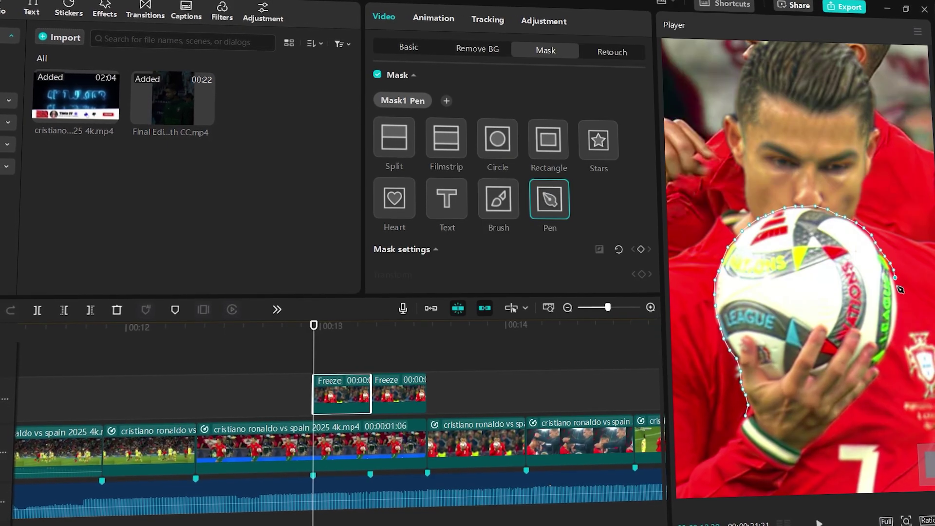
pyautogui.click(900, 305)
pyautogui.click(896, 331)
pyautogui.click(886, 367)
pyautogui.click(870, 393)
pyautogui.click(839, 424)
pyautogui.click(807, 449)
pyautogui.click(799, 454)
pyautogui.click(784, 448)
pyautogui.click(772, 439)
pyautogui.click(761, 432)
pyautogui.click(745, 414)
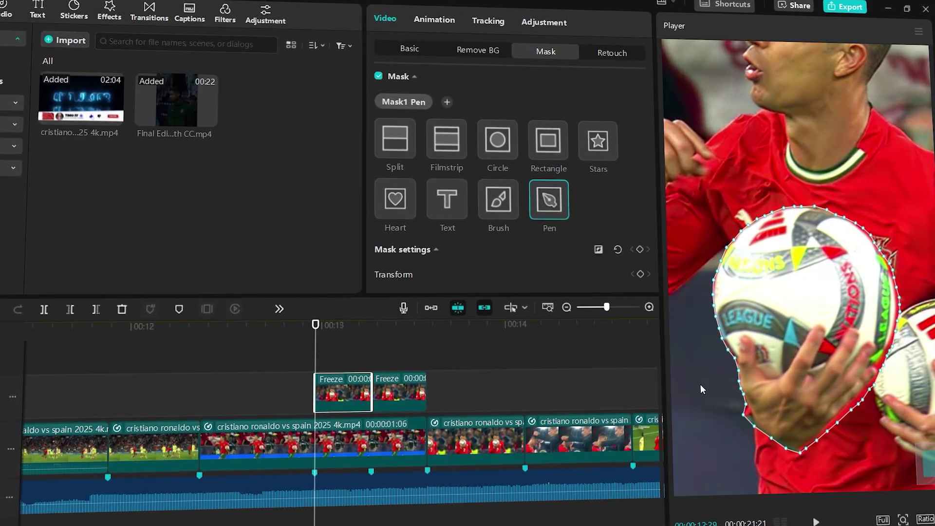
pyautogui.scroll(-5, 834, 146)
pyautogui.scroll(3, 896, 324)
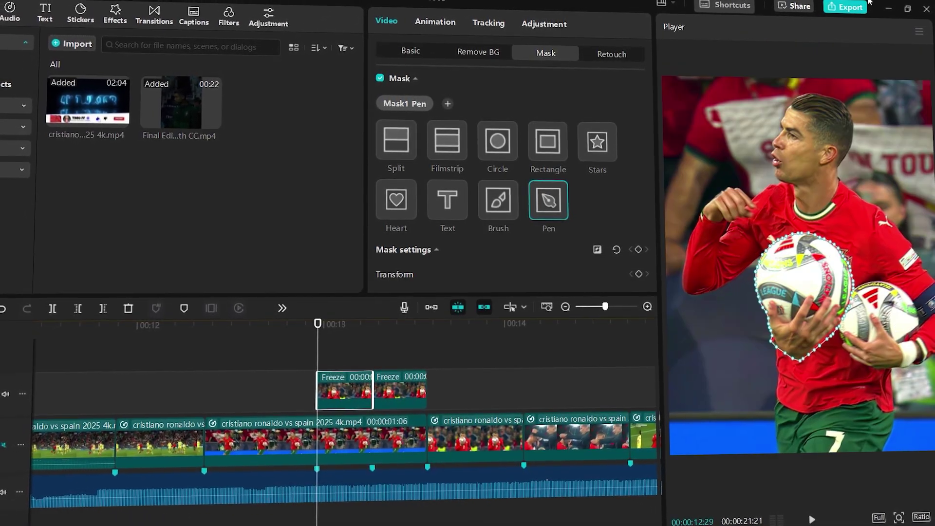
# Play back the ball cutout transition from before the first freeze-frame half to review the two-stage reveal
pyautogui.click(279, 353)
pyautogui.press('space')
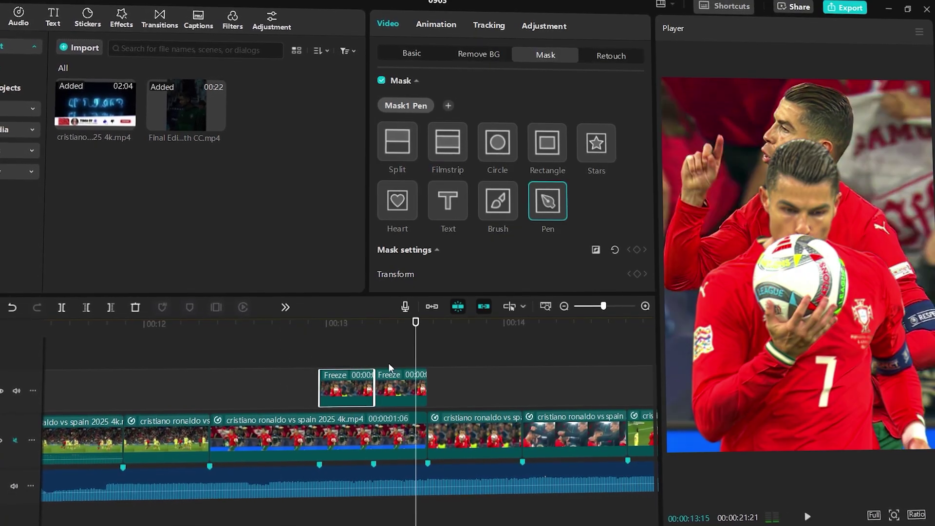
pyautogui.click(393, 341)
pyautogui.click(287, 360)
pyautogui.press('space')
pyautogui.press('space')
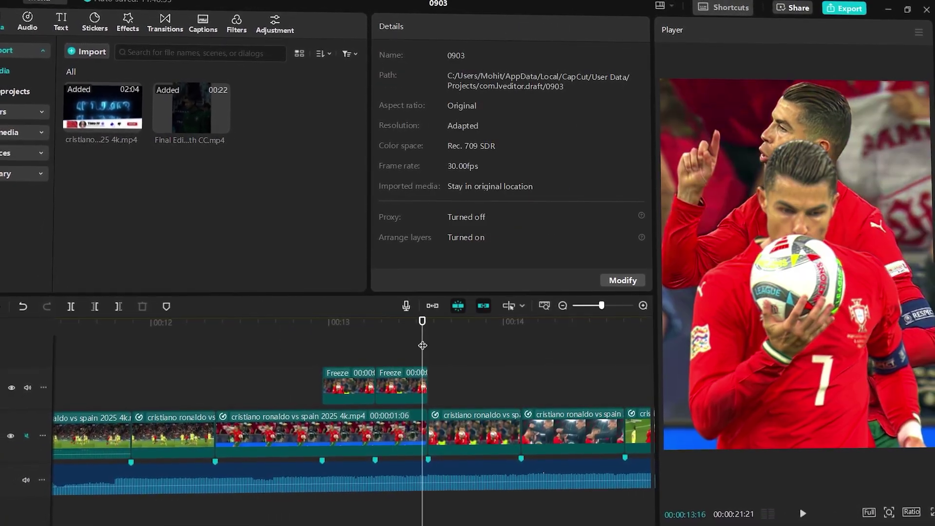
# Turn the first freeze-frame half's copy on the top track white with Adjust settings and keyframe its Blend at the clip start
pyautogui.moveTo(422, 345); pyautogui.dragTo(328, 372)
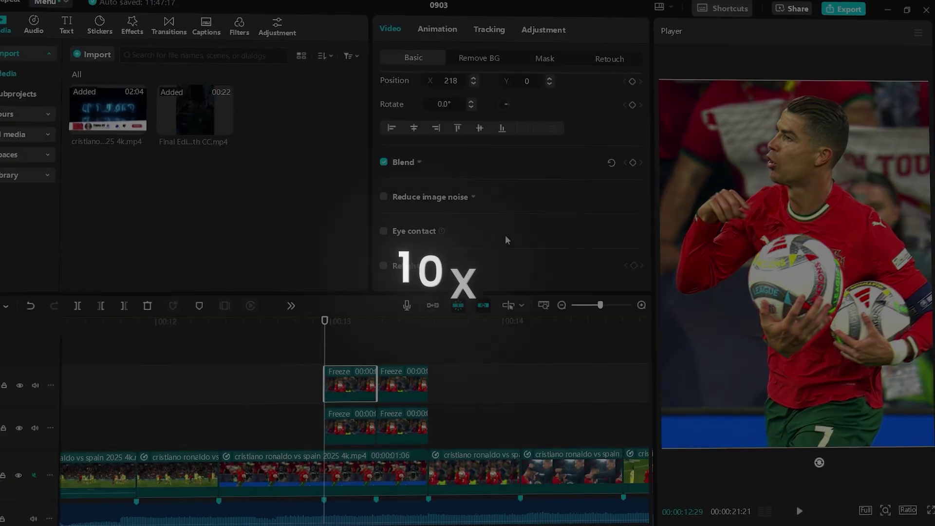
pyautogui.click(543, 30)
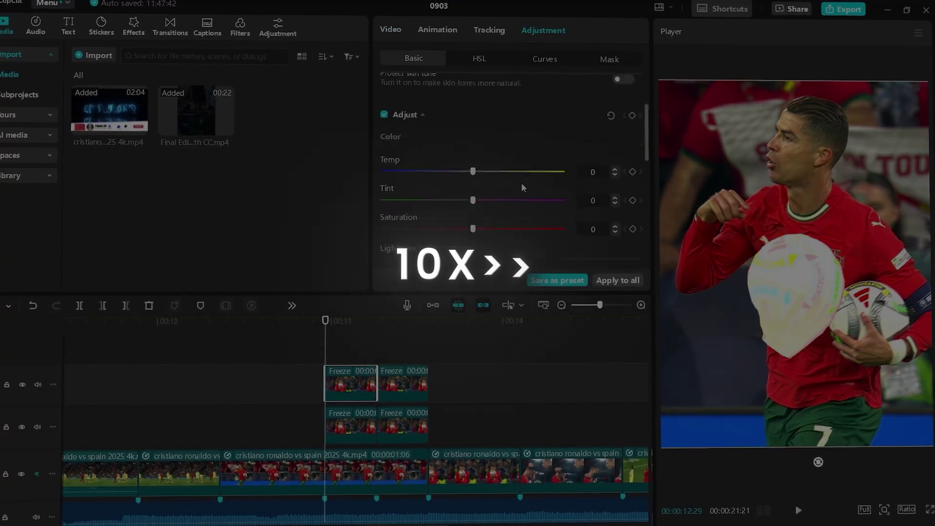
pyautogui.scroll(-3, 522, 184)
pyautogui.moveTo(472, 241); pyautogui.dragTo(422, 219)
pyautogui.click(390, 29)
pyautogui.click(632, 163)
# Turn the second freeze-frame half's copy on the top track white with Adjust settings and keyframe its Blend
pyautogui.click(380, 322)
pyautogui.click(466, 445)
pyautogui.click(542, 31)
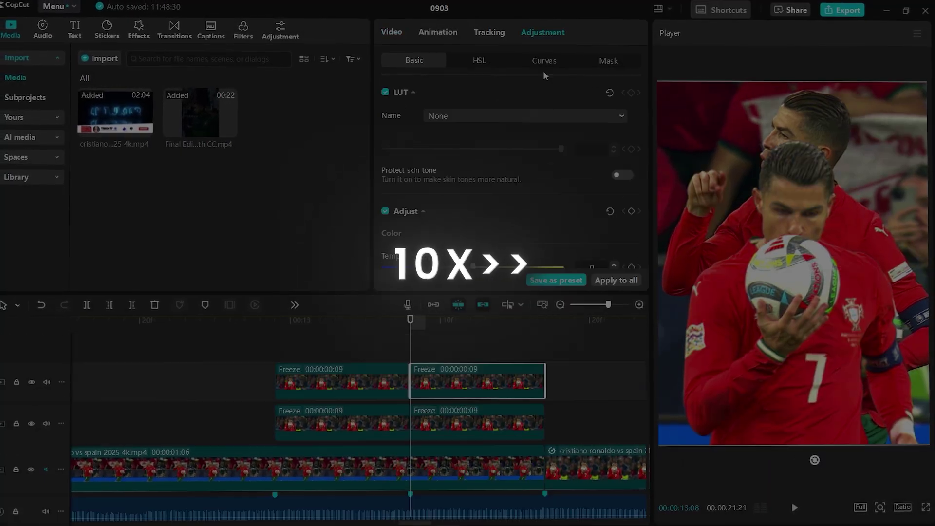
pyautogui.scroll(-3, 544, 185)
pyautogui.moveTo(473, 184); pyautogui.dragTo(385, 163)
pyautogui.click(391, 32)
pyautogui.click(631, 163)
pyautogui.click(470, 354)
pyautogui.hotkey('alt', 'k')
# Play back the white-flash cutout transition, and switch to Filmora to review the same transition there
pyautogui.moveTo(527, 322); pyautogui.dragTo(355, 331)
pyautogui.press('space')
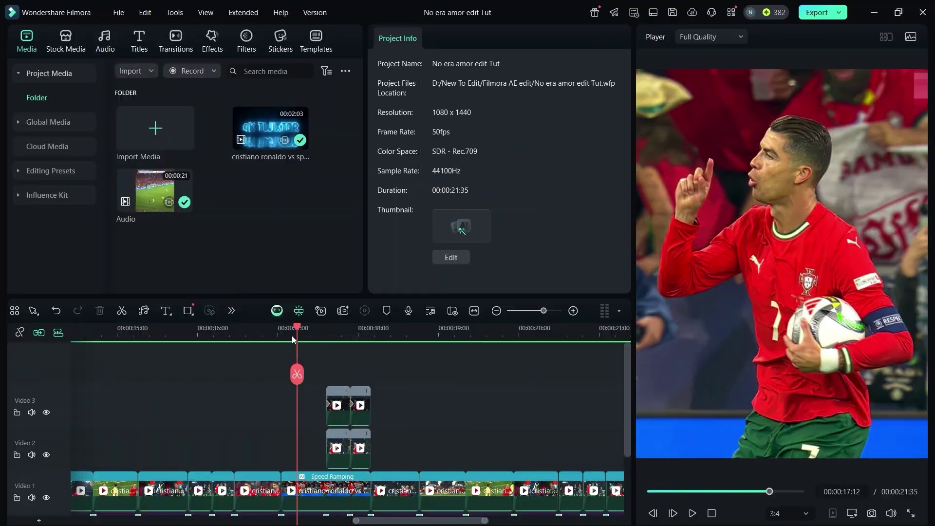
pyautogui.click(266, 336)
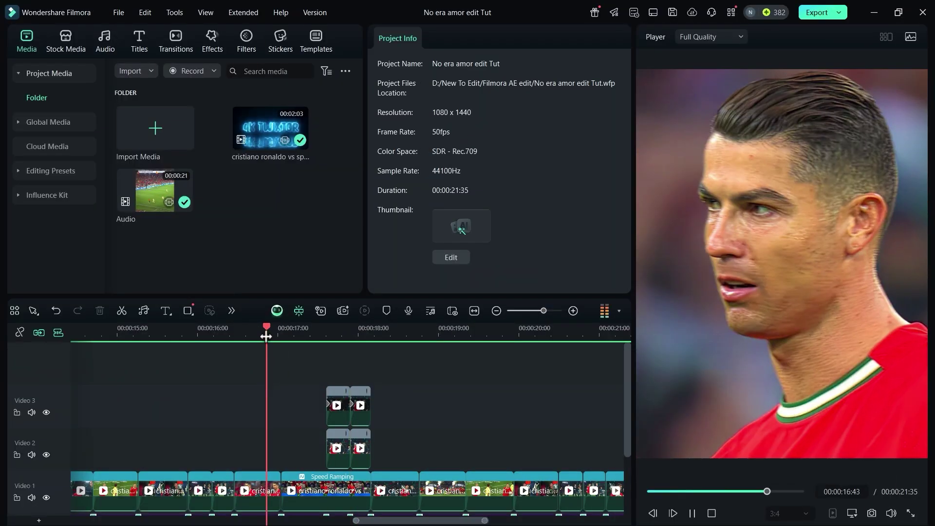
pyautogui.press('space')
pyautogui.press('space')
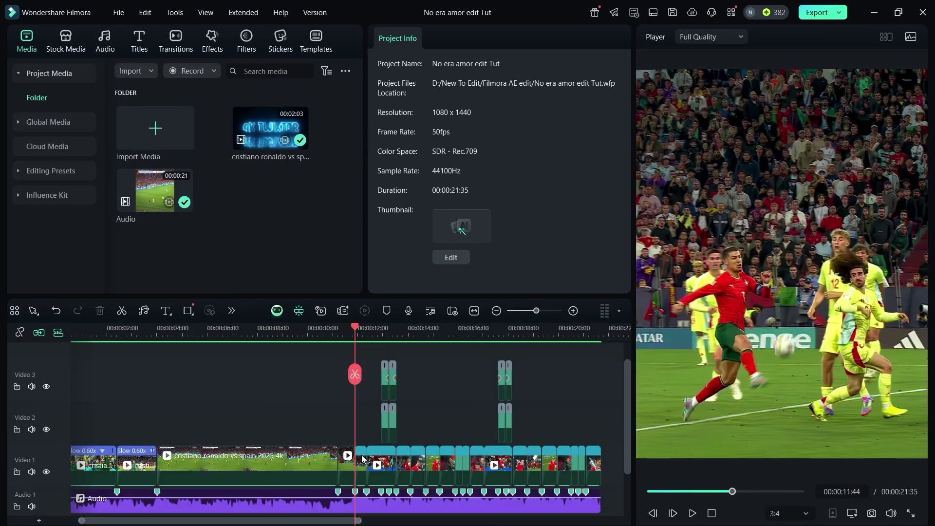
# Find the Basic Blur effect and place it above the first speed-ramped clip, starting at 00:00:11:44
pyautogui.scroll(5, 390, 458)
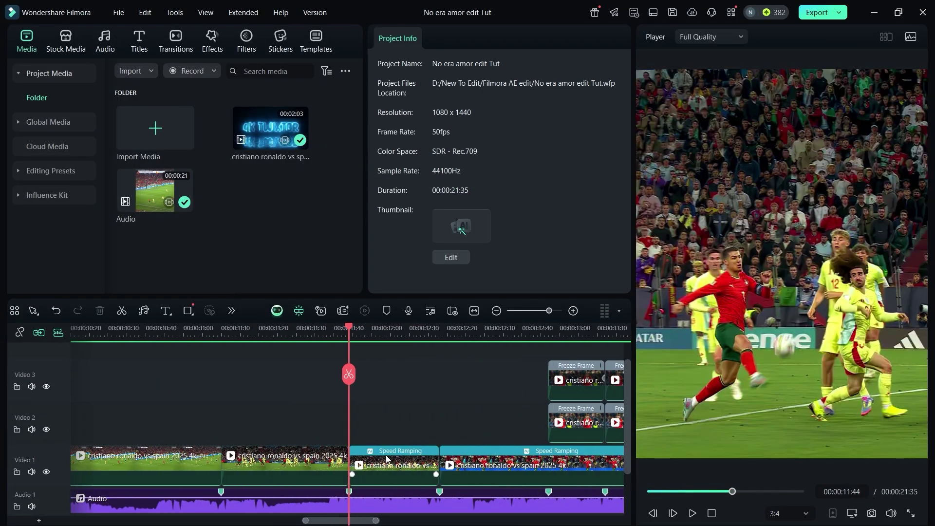
pyautogui.scroll(-3, 407, 451)
pyautogui.scroll(4, 409, 451)
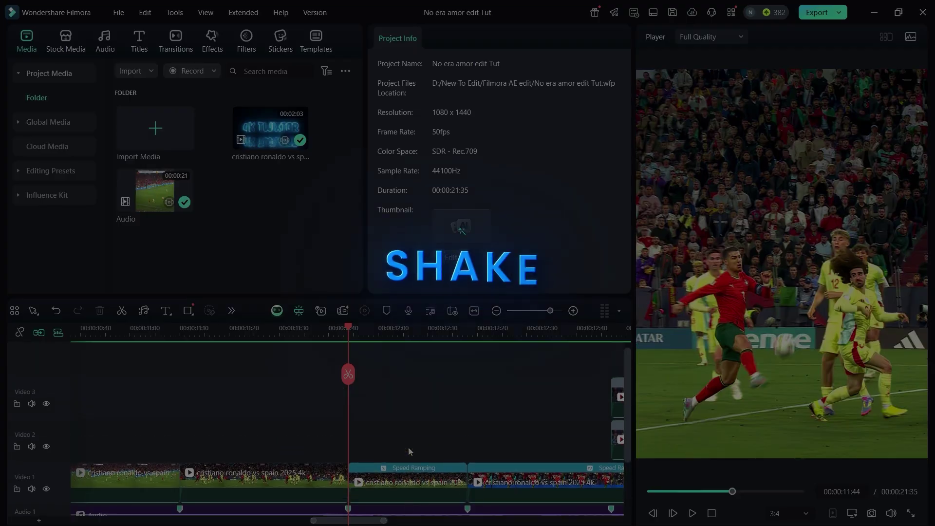
pyautogui.scroll(-3, 409, 451)
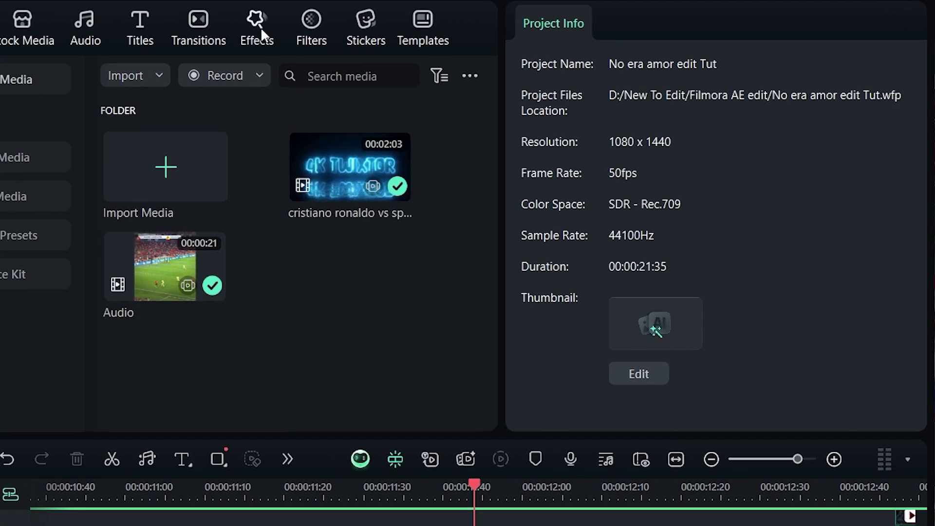
pyautogui.click(211, 40)
pyautogui.click(251, 78)
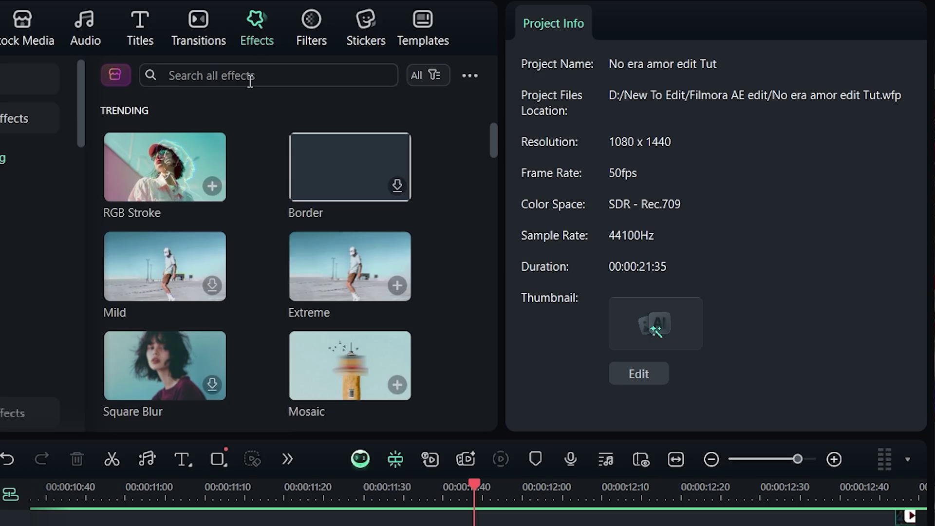
pyautogui.write('basic bl')
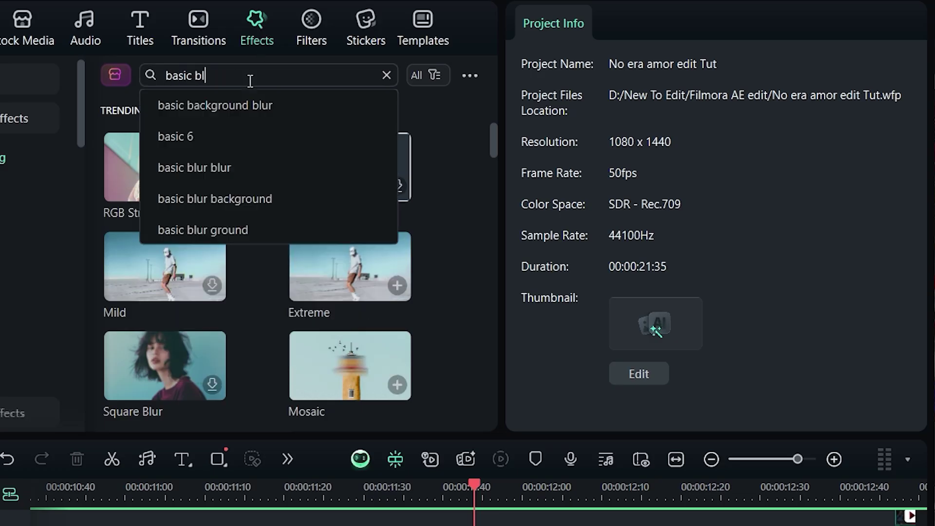
pyautogui.write('ur')
pyautogui.press('Return')
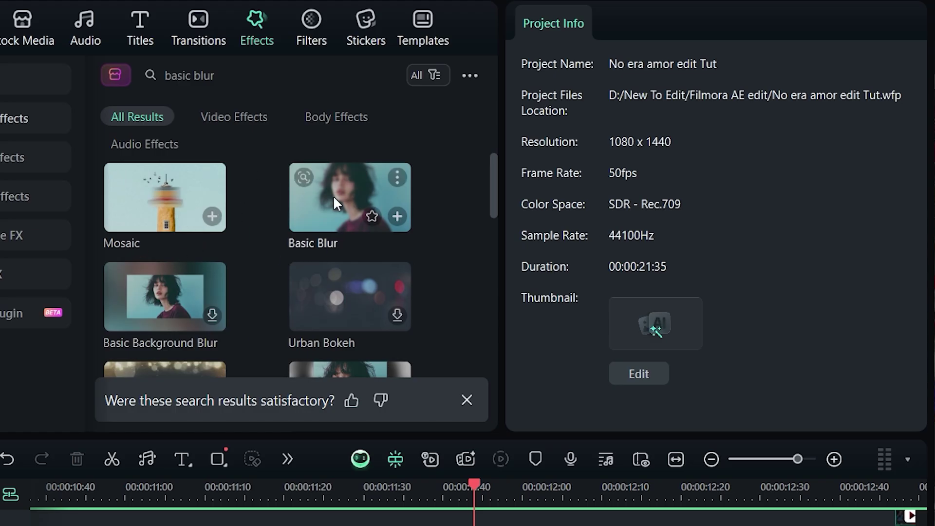
pyautogui.moveTo(333, 195); pyautogui.dragTo(478, 525)
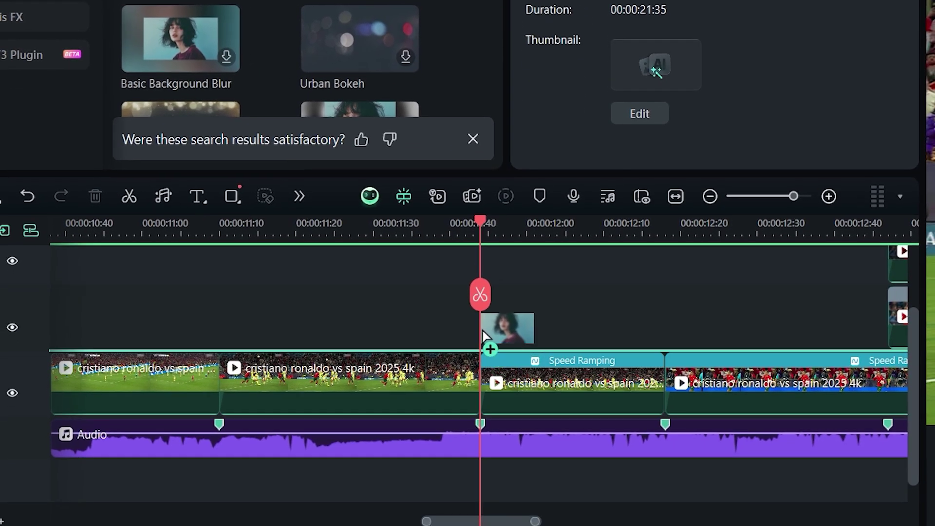
pyautogui.moveTo(482, 336); pyautogui.dragTo(482, 335)
# Split the Basic Blur effect at 00:00:12:06, midway through the speed-ramped clip, and delete the part after the cut
pyautogui.moveTo(480, 223); pyautogui.dragTo(553, 247)
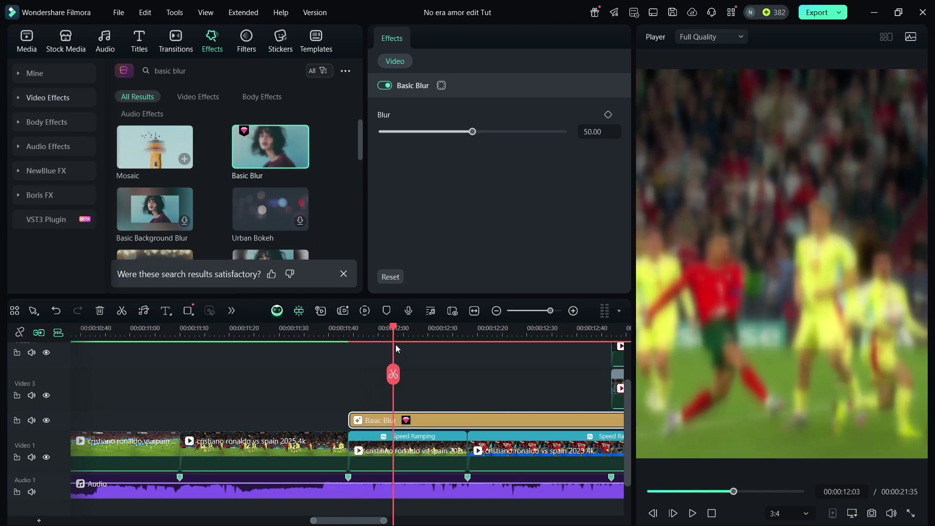
pyautogui.moveTo(396, 345); pyautogui.dragTo(407, 349)
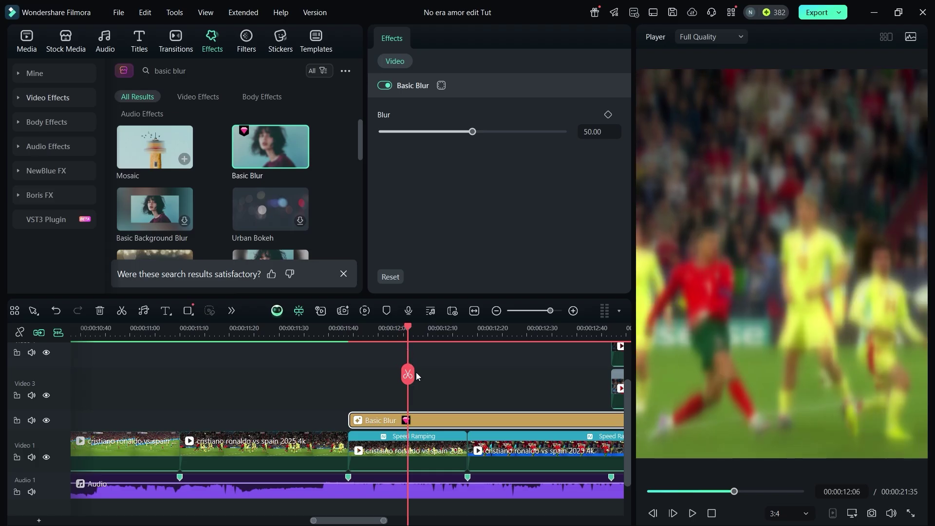
pyautogui.scroll(1, 417, 377)
pyautogui.moveTo(344, 331); pyautogui.dragTo(350, 363)
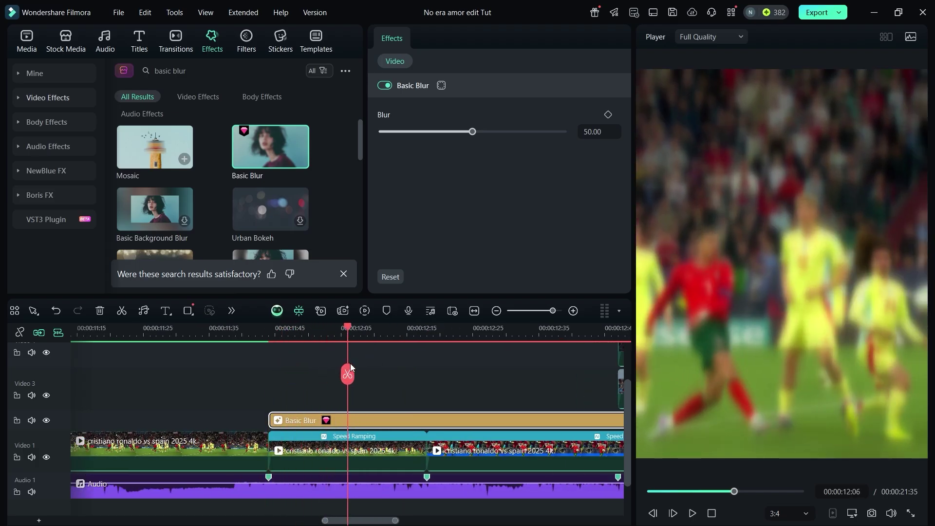
pyautogui.click(348, 366)
pyautogui.press('Delete')
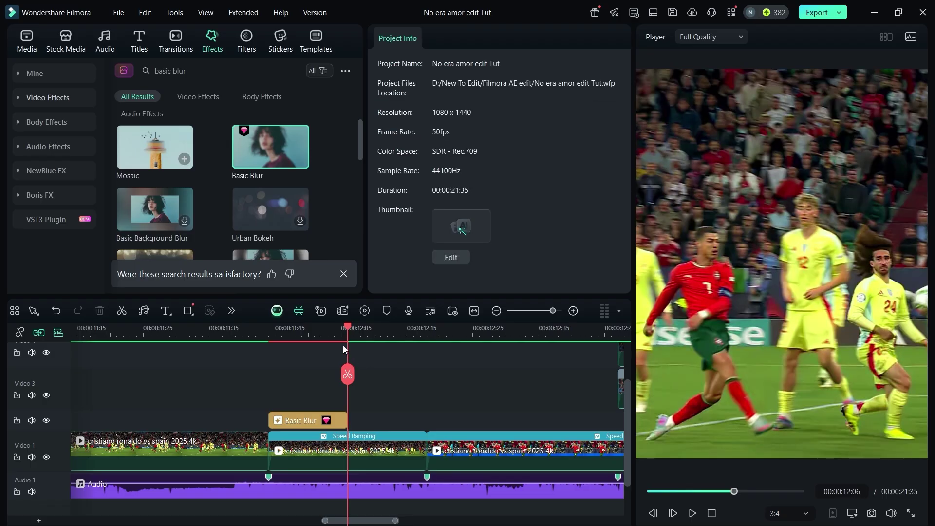
# Keyframe the Basic Blur effect's Blur from 25 at its start to 0 at its end
pyautogui.moveTo(349, 331); pyautogui.dragTo(273, 373)
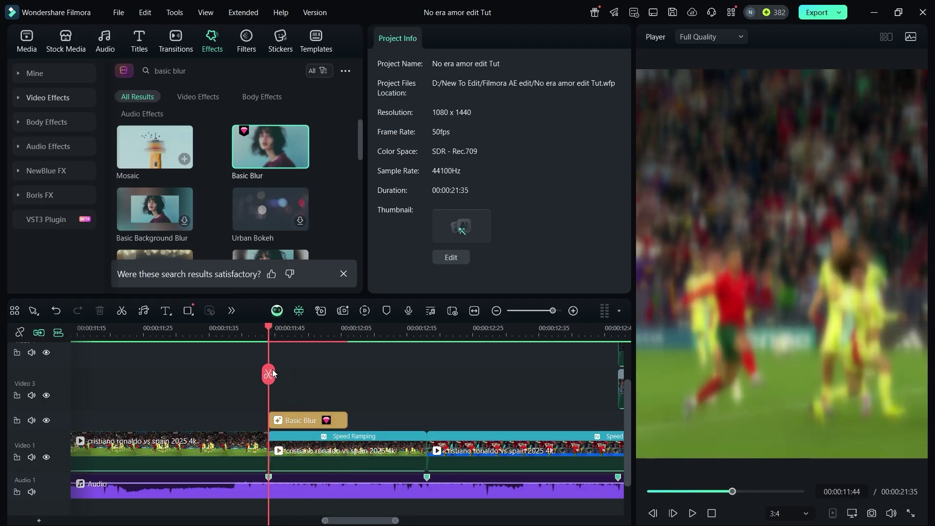
pyautogui.click(302, 422)
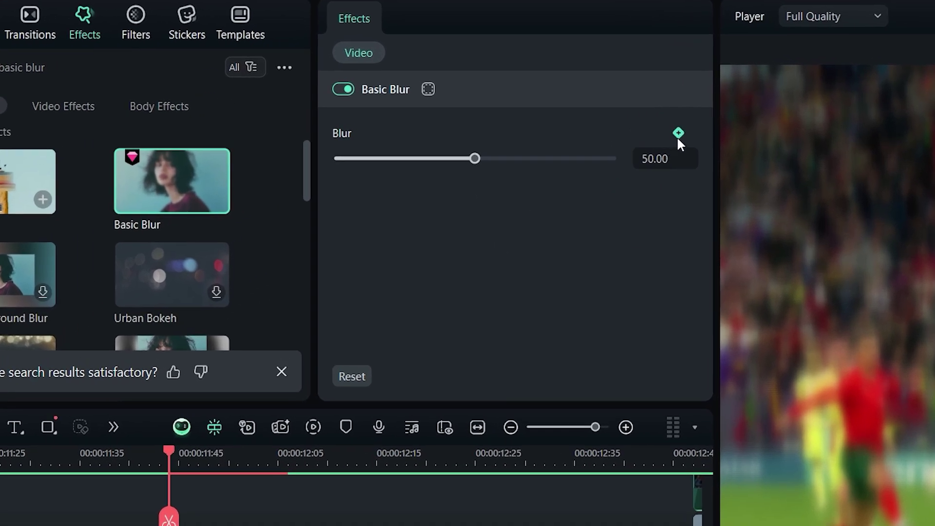
pyautogui.click(677, 134)
pyautogui.click(656, 161)
pyautogui.write('25')
pyautogui.press('Return')
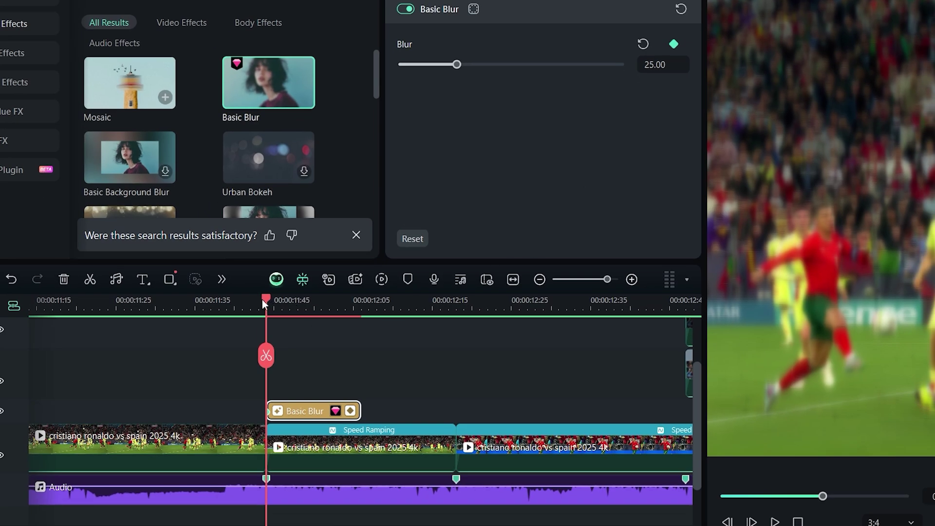
pyautogui.moveTo(262, 301); pyautogui.dragTo(358, 301)
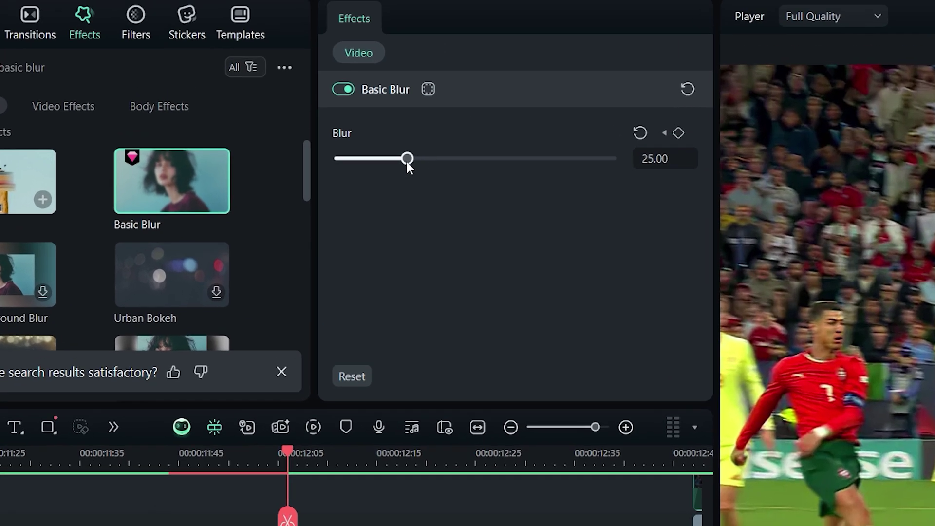
pyautogui.moveTo(407, 159); pyautogui.dragTo(294, 162)
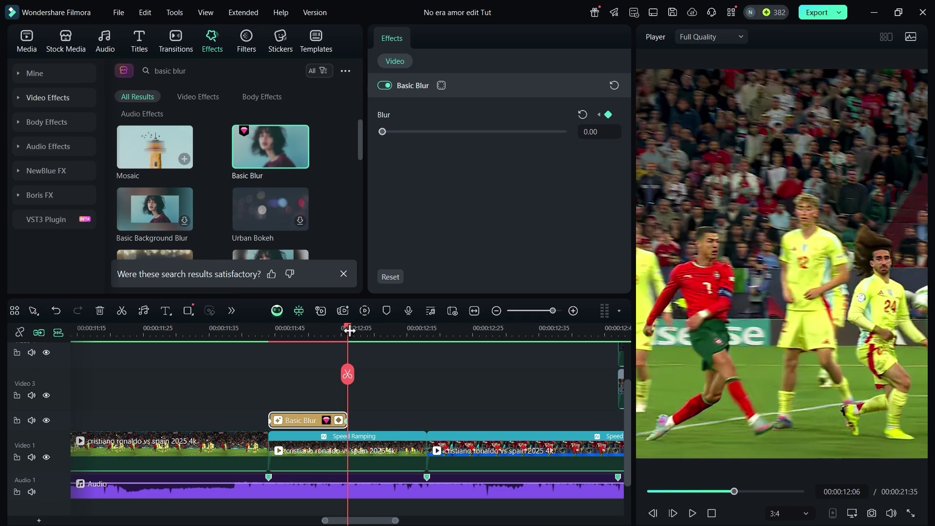
# Find the Longitudinal Blur effect and place it above Basic Blur, starting at 00:00:11:44
pyautogui.moveTo(349, 330); pyautogui.dragTo(268, 375)
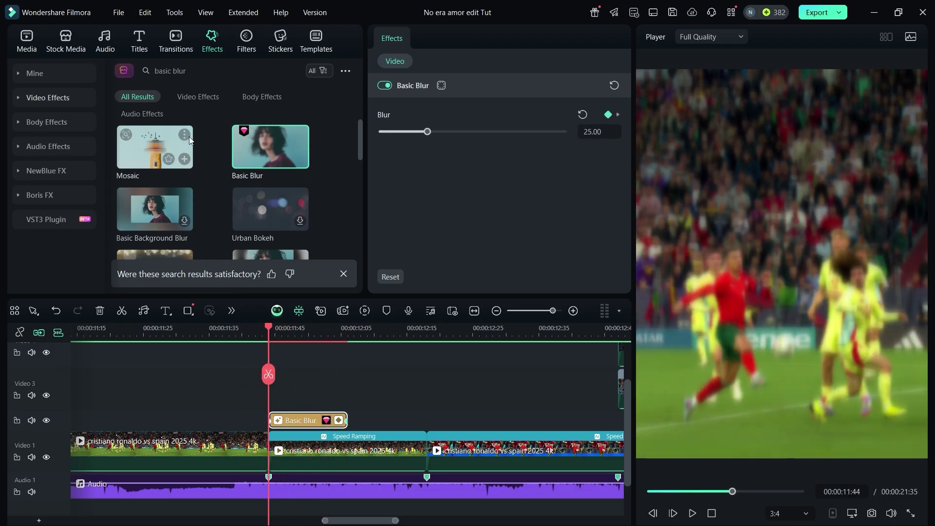
pyautogui.tripleClick(195, 71)
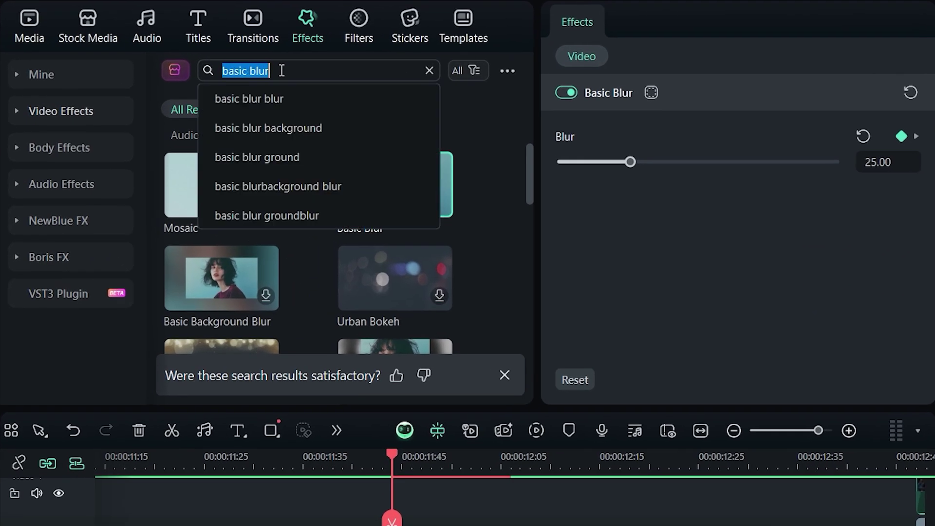
pyautogui.click(504, 375)
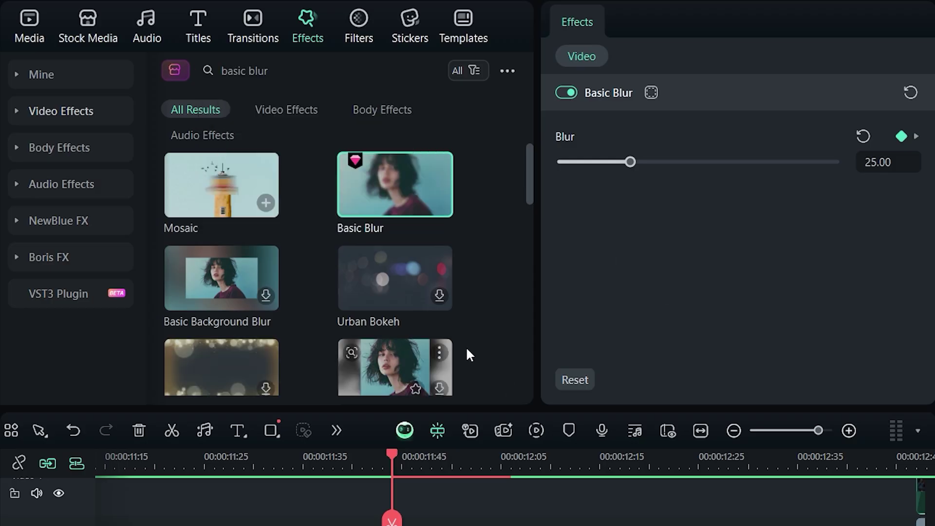
pyautogui.click(282, 67)
pyautogui.write('longitu')
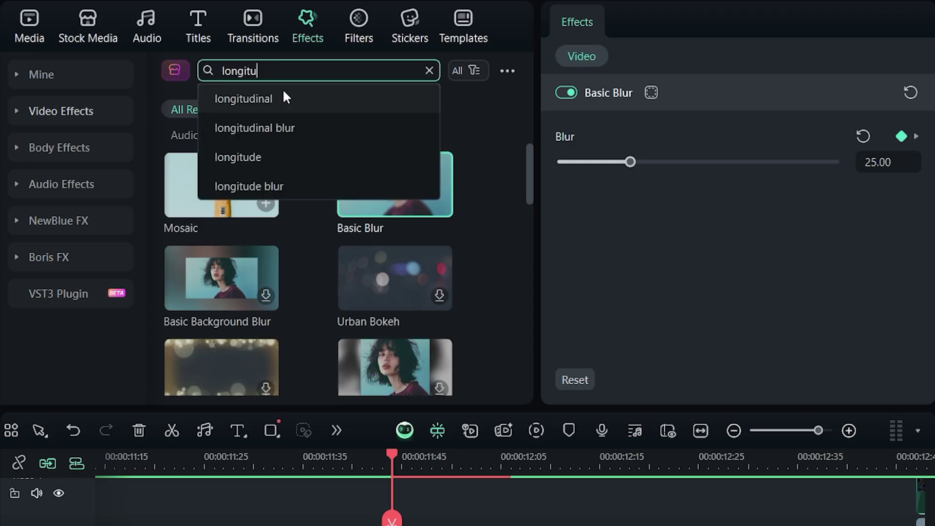
pyautogui.click(253, 129)
pyautogui.moveTo(196, 199); pyautogui.dragTo(397, 525)
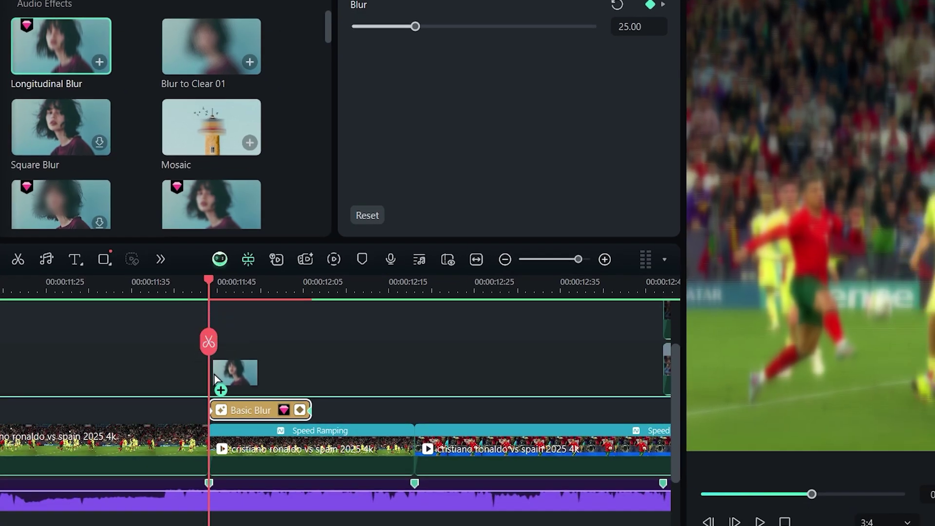
pyautogui.moveTo(215, 378); pyautogui.dragTo(220, 376)
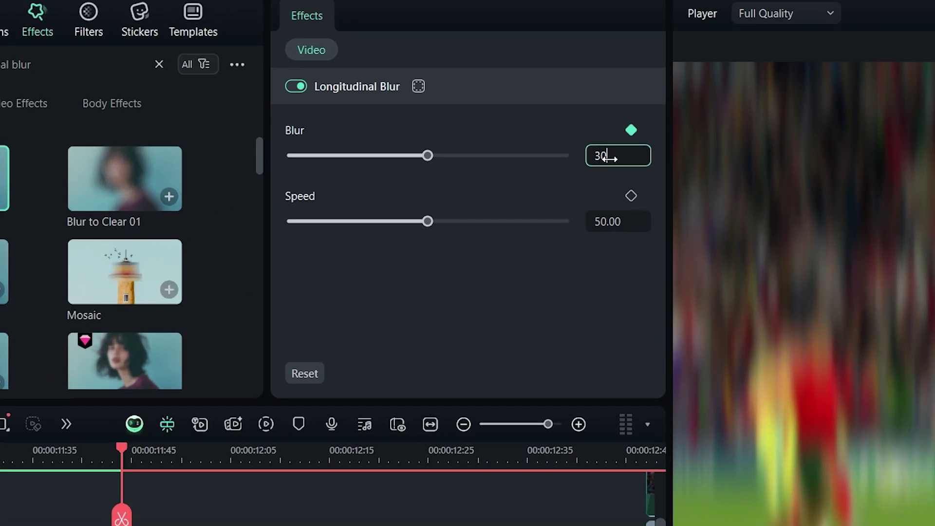
# Keyframe Longitudinal Blur's Blur from 30 at its start to 0 at 00:00:12:09, and trim off the effect after that point
pyautogui.press('Return')
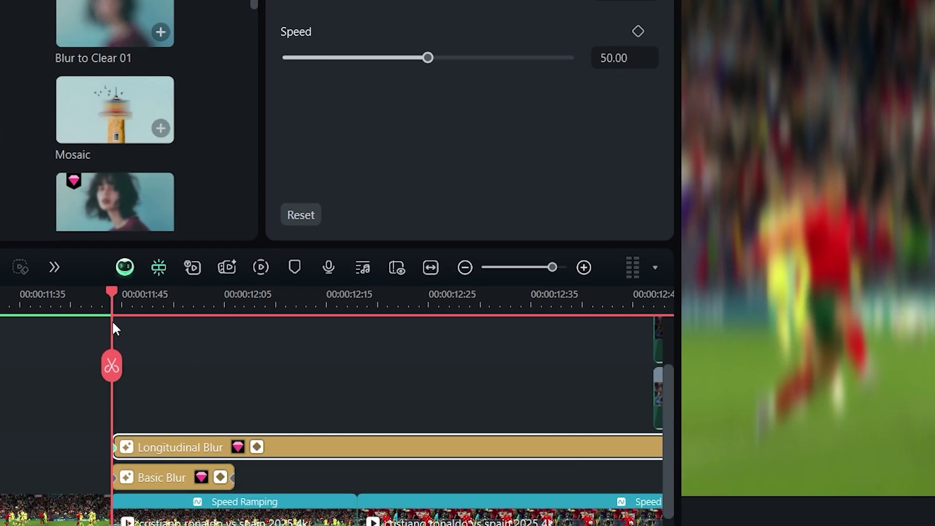
pyautogui.moveTo(112, 296); pyautogui.dragTo(225, 343)
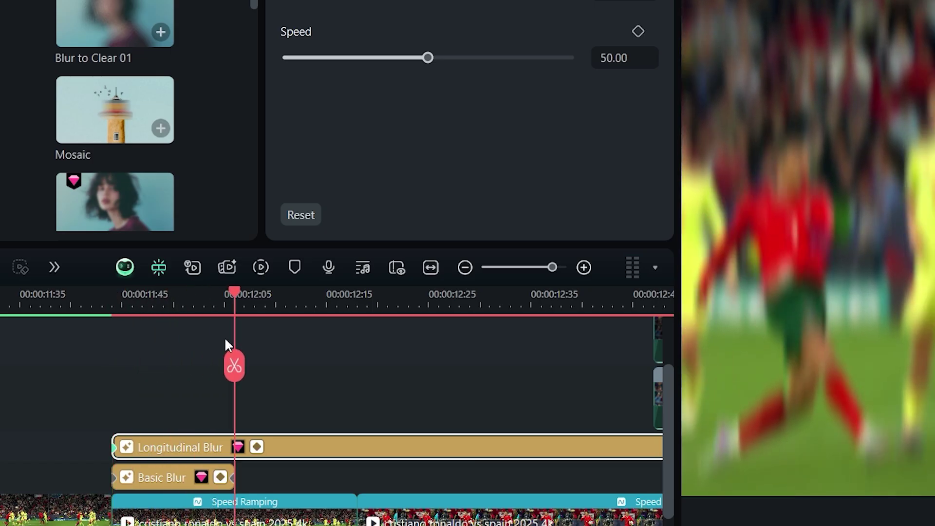
pyautogui.press('Right')
pyautogui.press('Right')
pyautogui.press('Right')
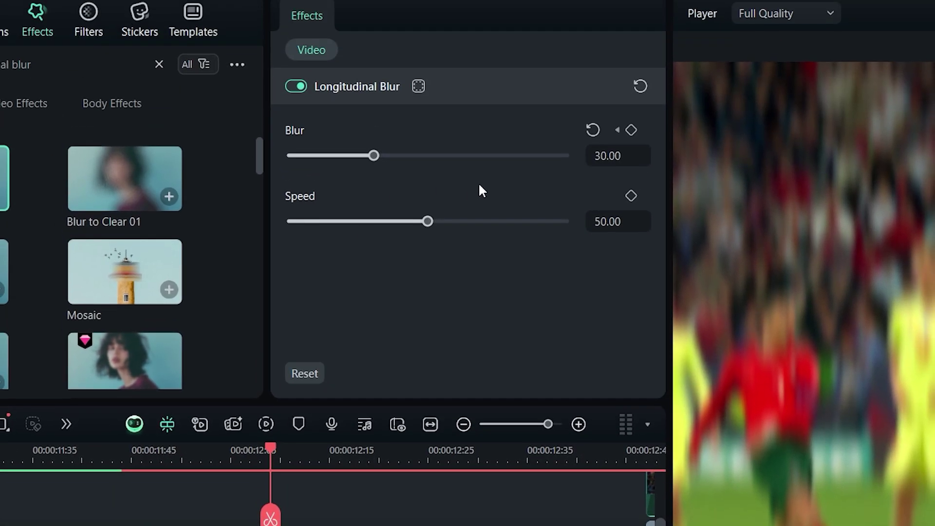
pyautogui.moveTo(331, 163); pyautogui.dragTo(242, 181)
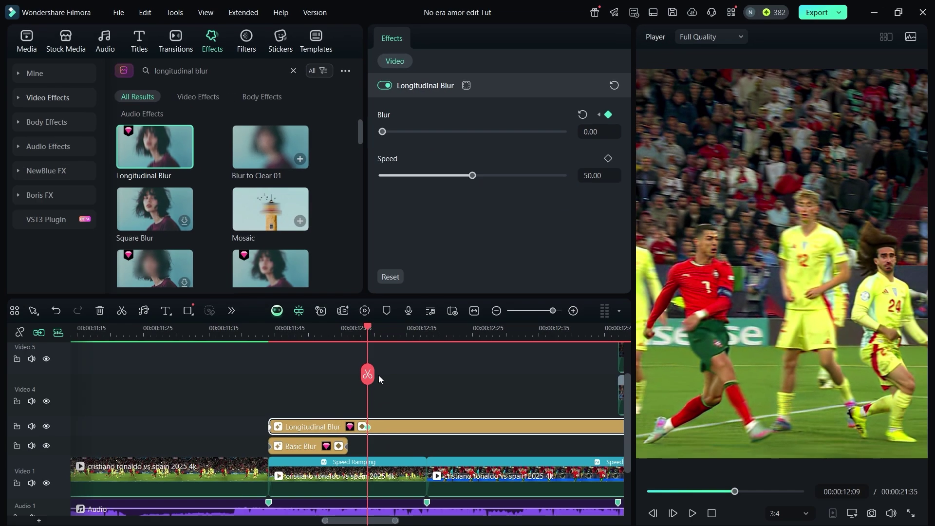
pyautogui.click(287, 521)
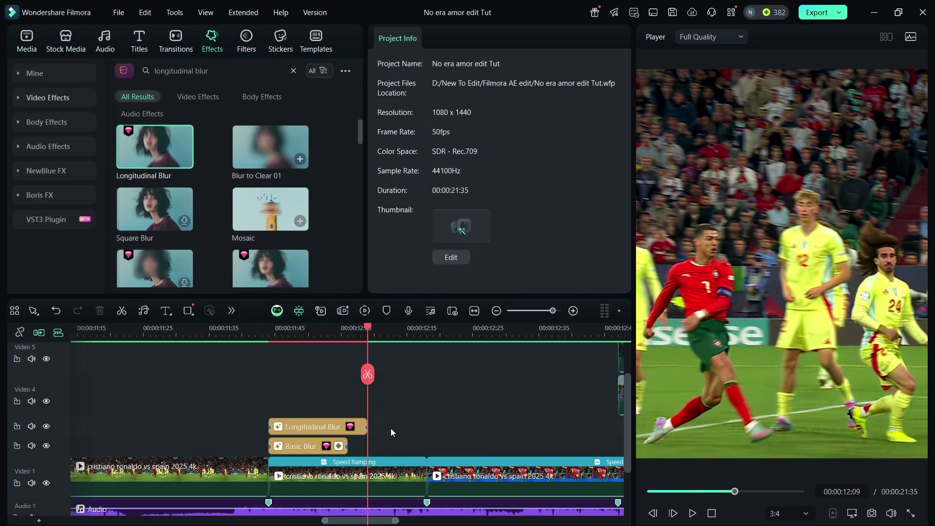
# Find the Extreme effect and place it above Longitudinal Blur, starting at 00:00:11:44
pyautogui.moveTo(311, 348); pyautogui.dragTo(271, 417)
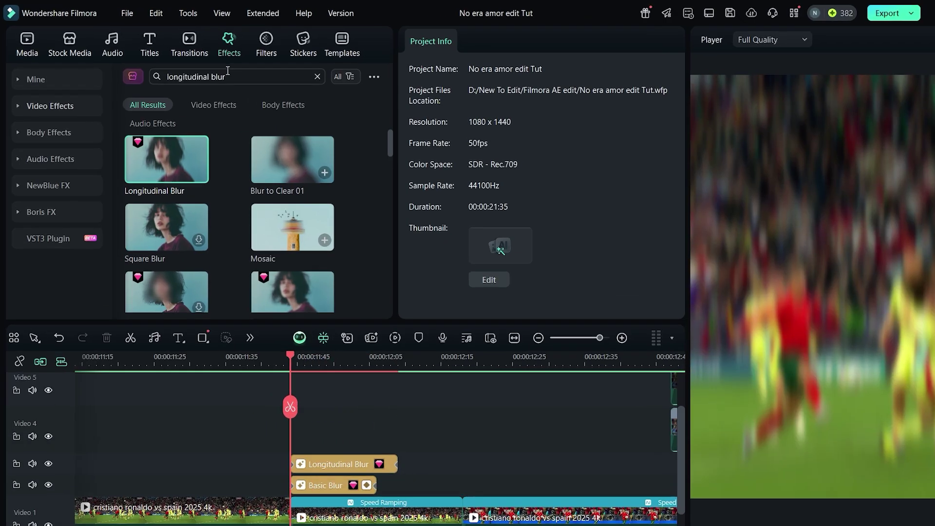
pyautogui.tripleClick(214, 68)
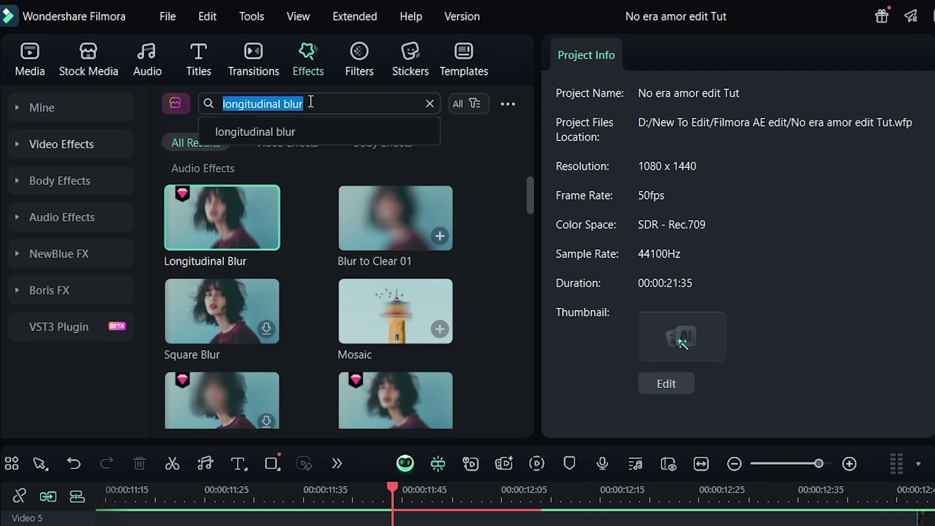
pyautogui.write('extre')
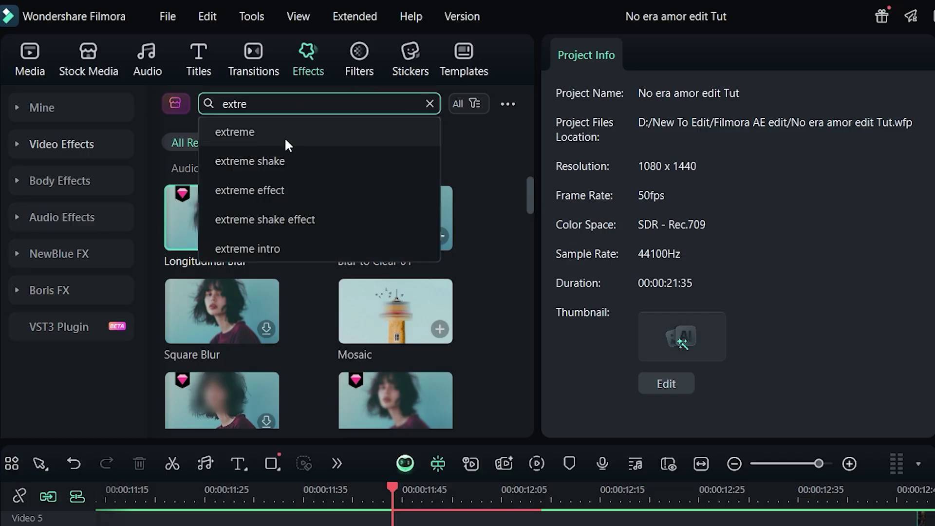
pyautogui.click(229, 135)
pyautogui.moveTo(229, 224); pyautogui.dragTo(393, 523)
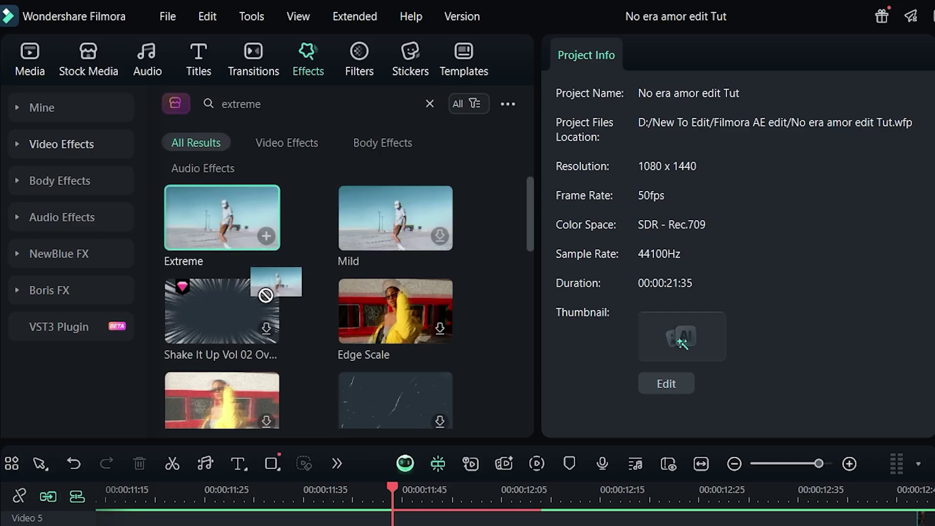
pyautogui.moveTo(371, 465); pyautogui.dragTo(379, 515)
pyautogui.moveTo(343, 388); pyautogui.dragTo(346, 382)
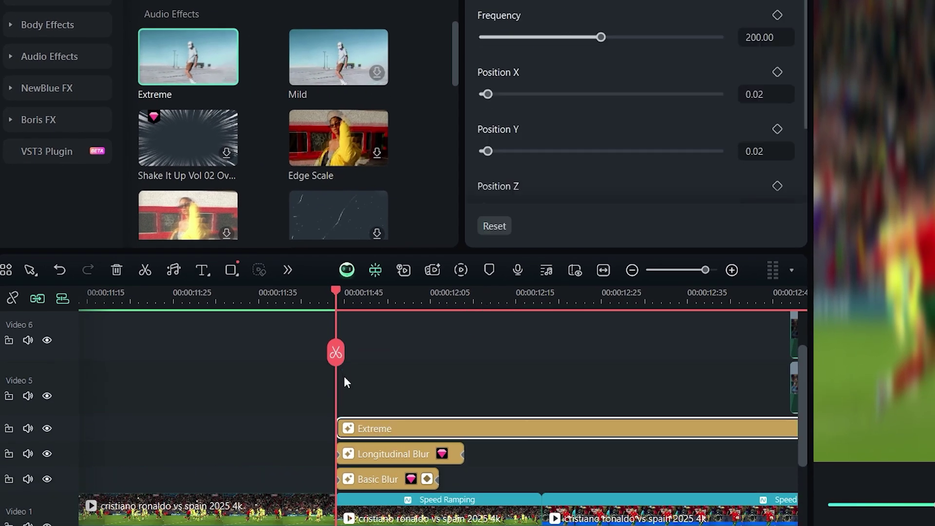
# Trim the Extreme effect to end with the first speed-ramped clip, and return the playhead to the effect's start
pyautogui.moveTo(369, 301); pyautogui.dragTo(533, 345)
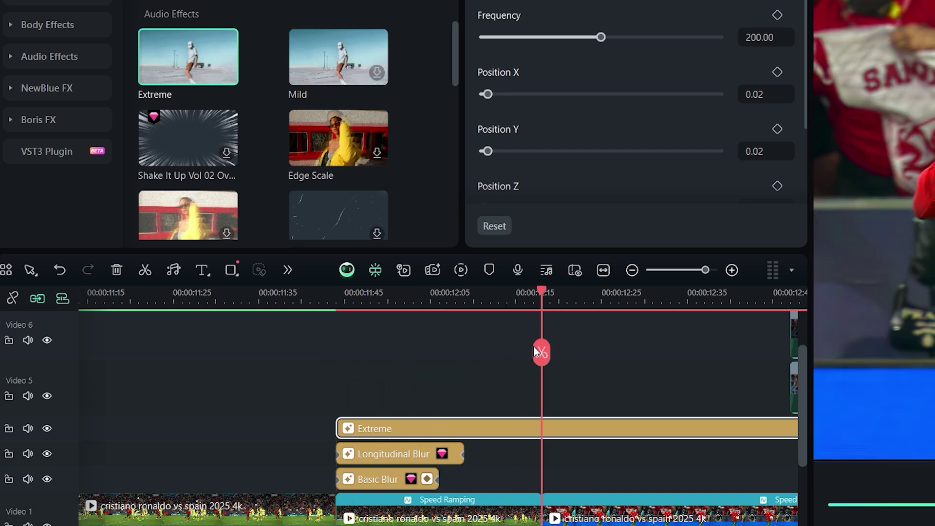
pyautogui.hotkey('alt', ']')
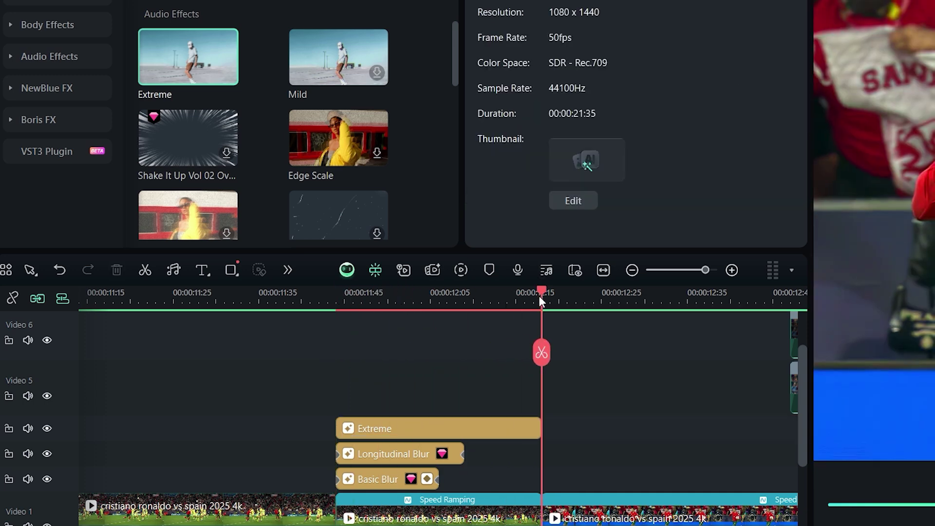
pyautogui.moveTo(540, 297); pyautogui.dragTo(346, 350)
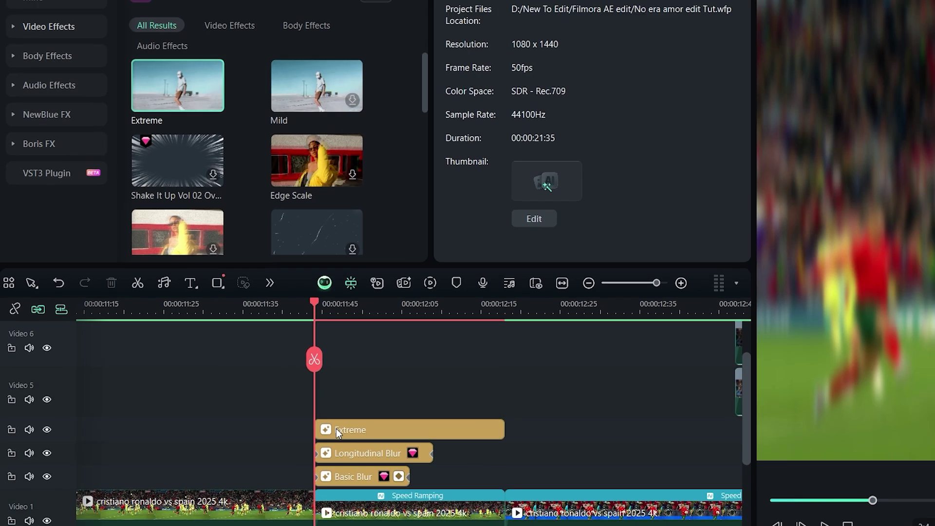
# At the Extreme effect's start, keyframe Frequency at 400, Position X at 0 and Position Y at 1
pyautogui.click(336, 429)
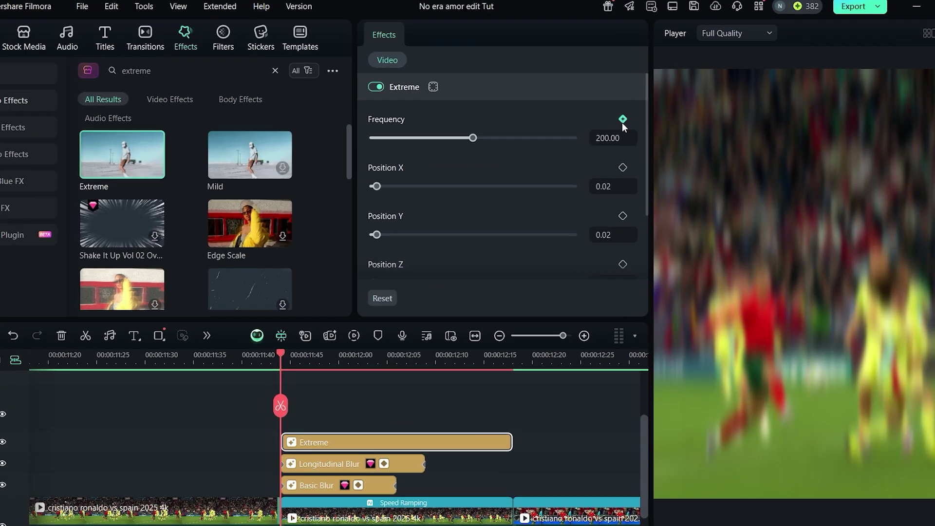
pyautogui.scroll(-1, 607, 147)
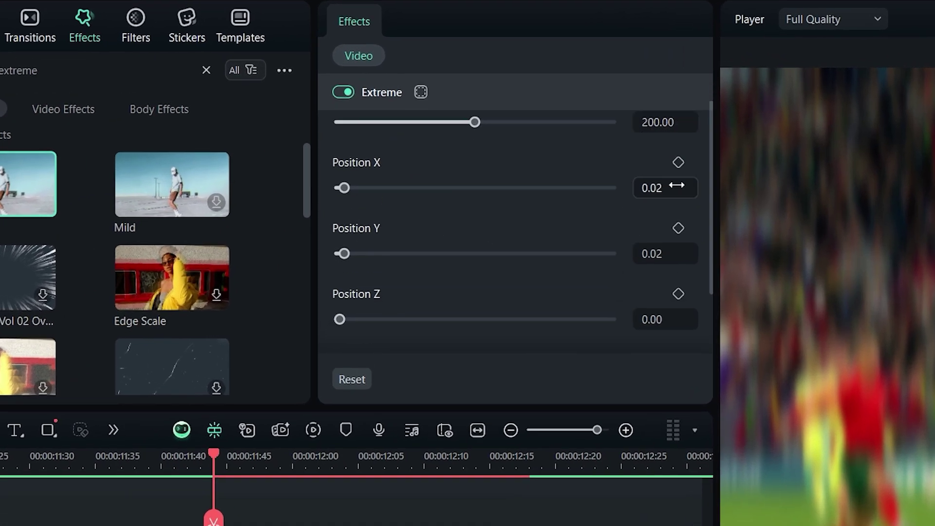
pyautogui.click(678, 229)
pyautogui.scroll(1, 604, 219)
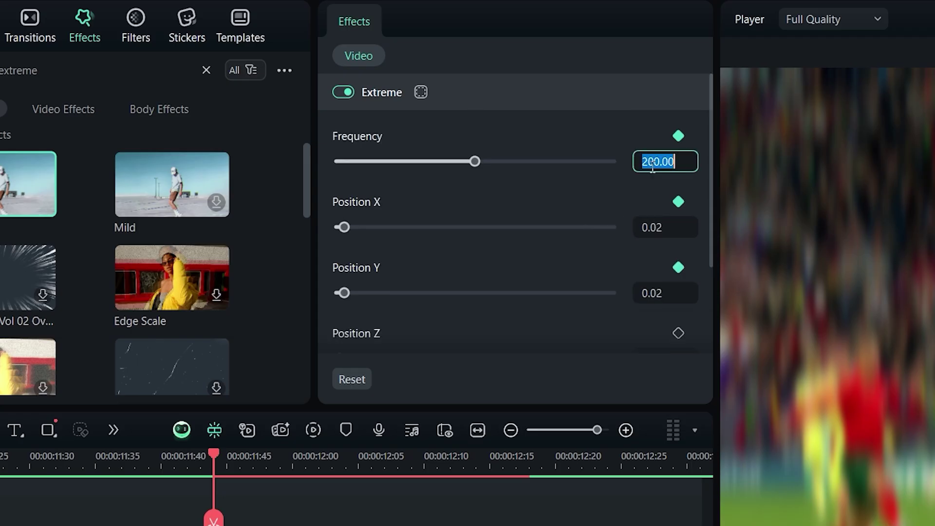
pyautogui.press('Return')
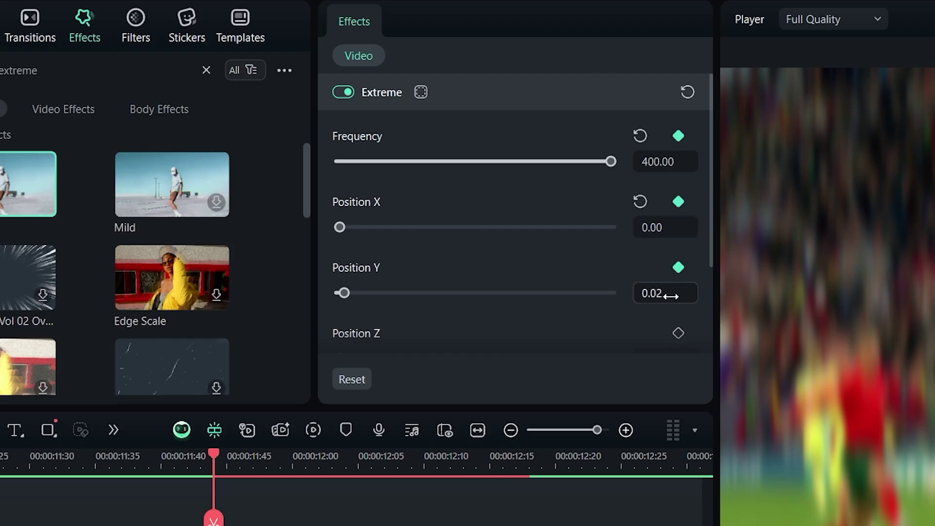
pyautogui.press('Return')
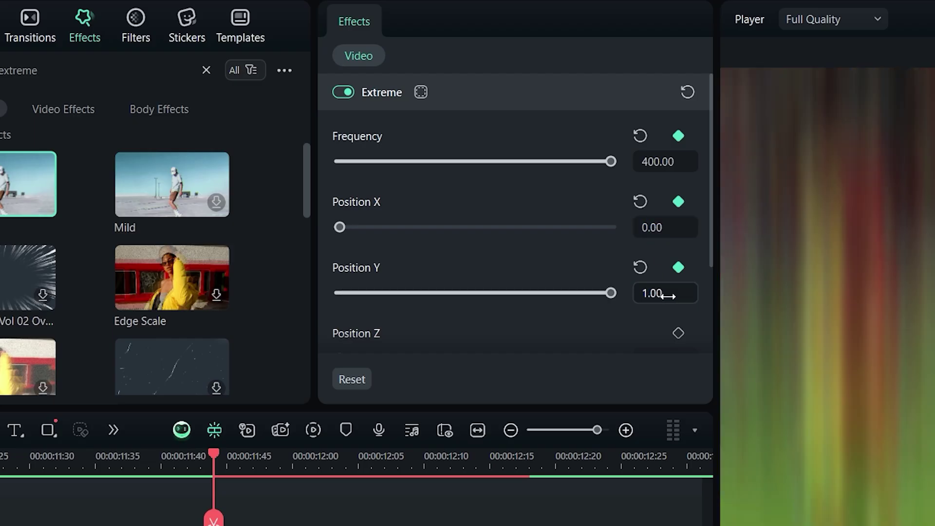
pyautogui.scroll(-3, 507, 336)
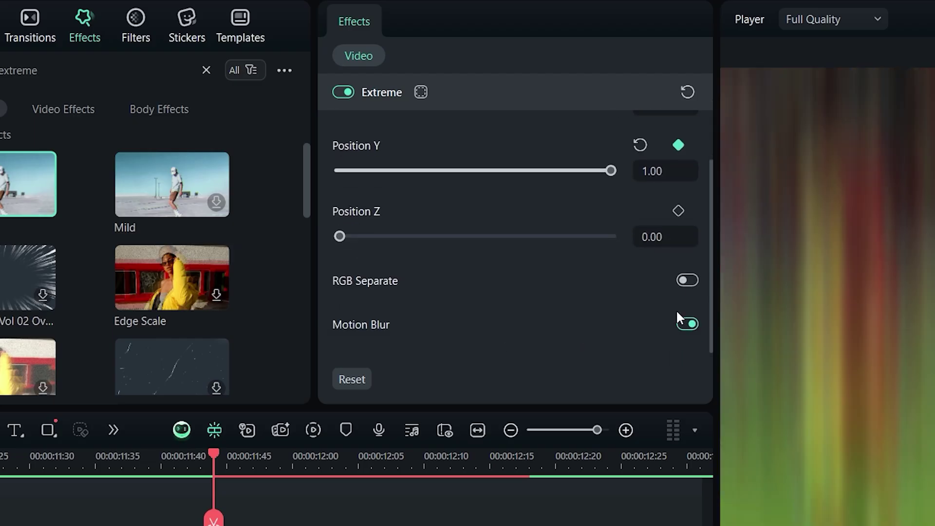
# At about 00:00:12:00, keyframe the Extreme effect's Frequency at 30 and both Position X and Position Y at 0.05
pyautogui.click(240, 458)
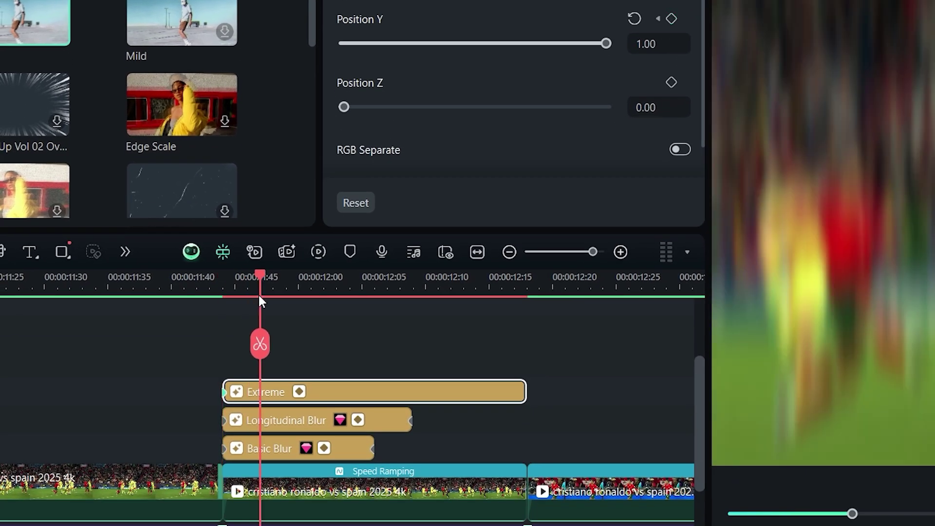
pyautogui.moveTo(259, 296); pyautogui.dragTo(309, 313)
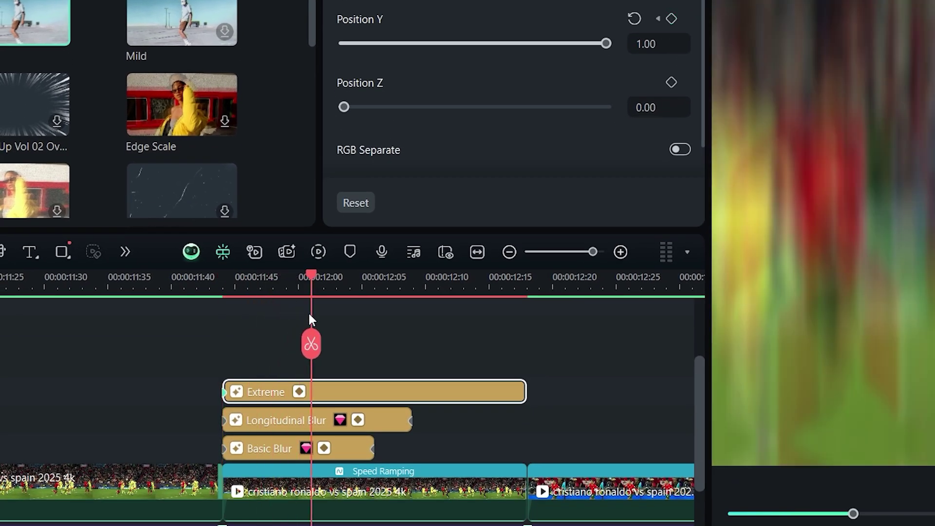
pyautogui.scroll(2, 458, 154)
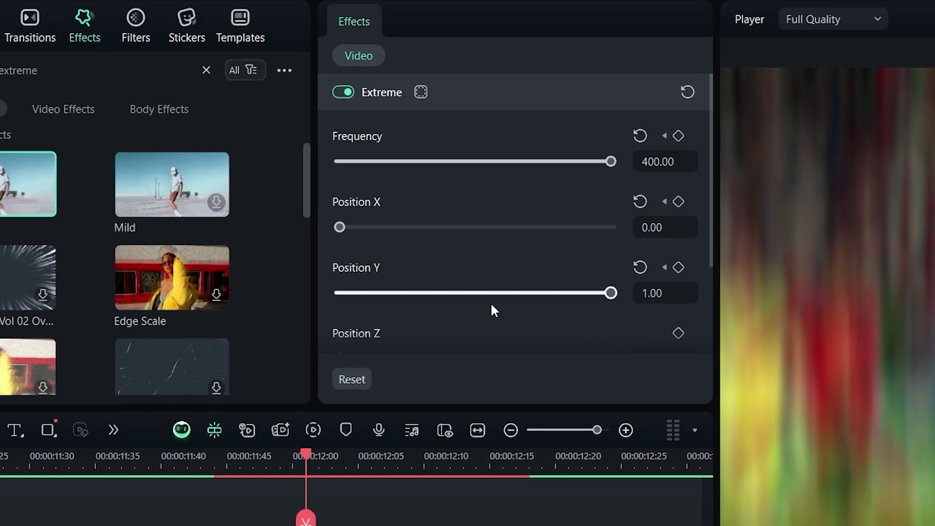
pyautogui.click(662, 163)
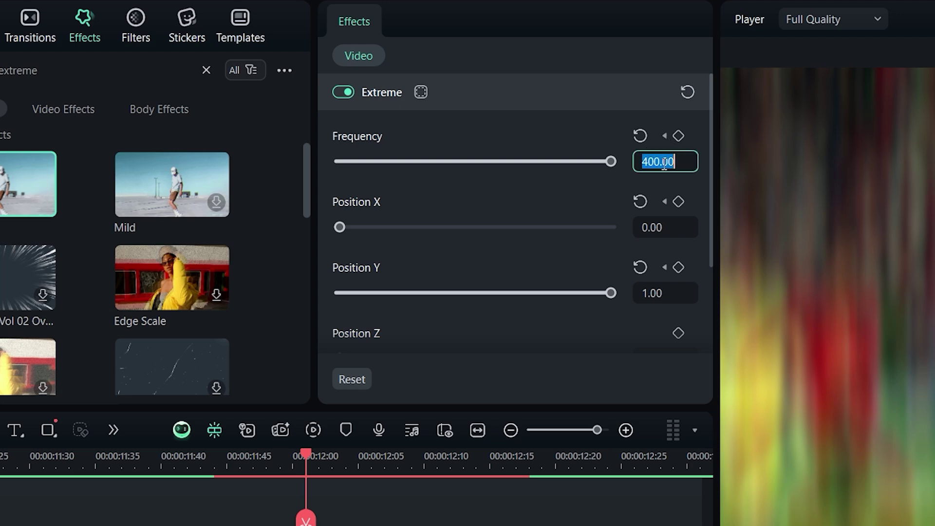
pyautogui.write('30')
pyautogui.click(663, 226)
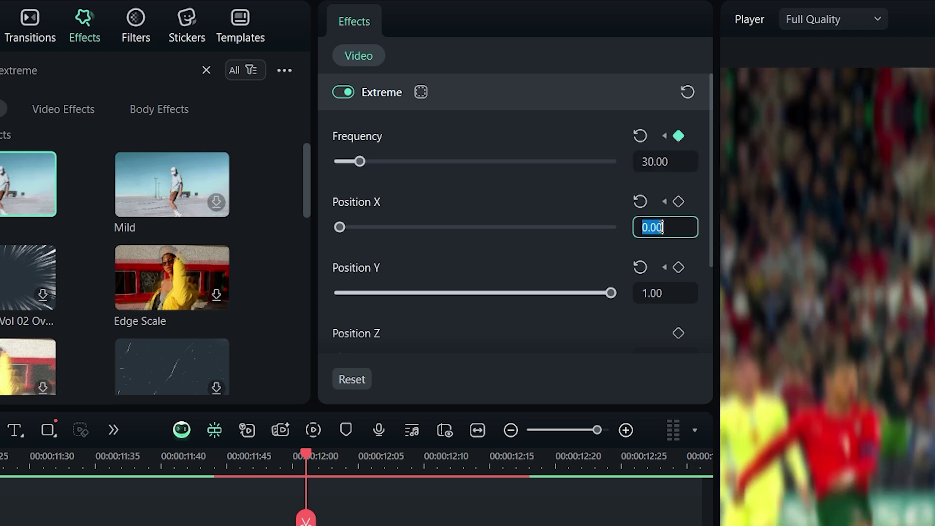
pyautogui.write('0.05')
pyautogui.press('Return')
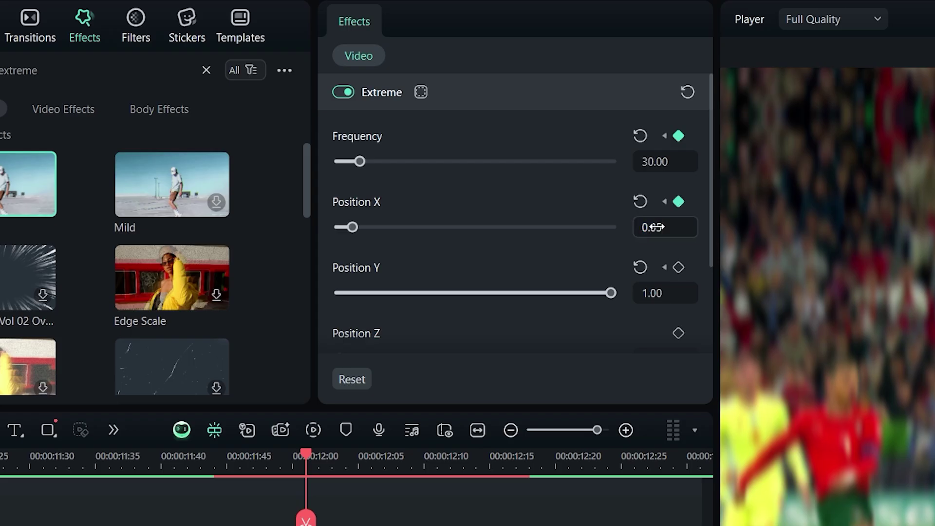
pyautogui.click(655, 293)
pyautogui.write('0.05')
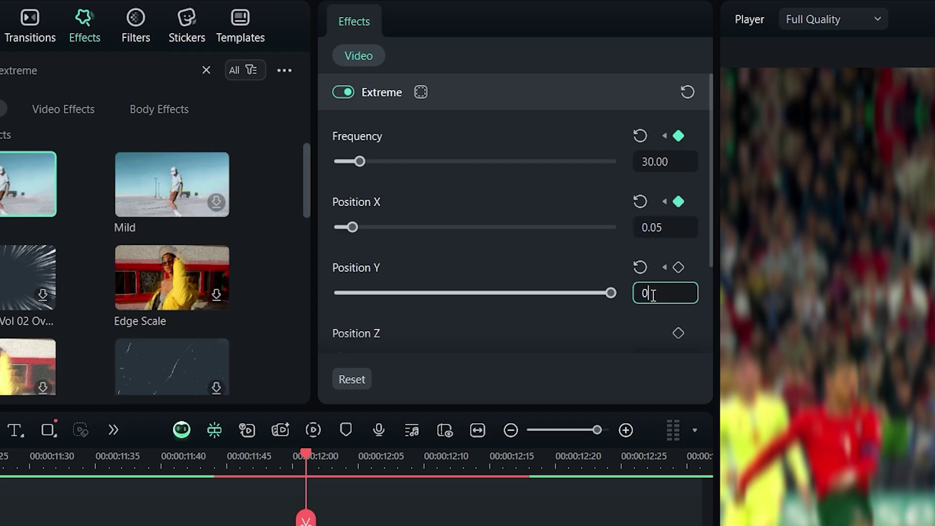
pyautogui.press('Return')
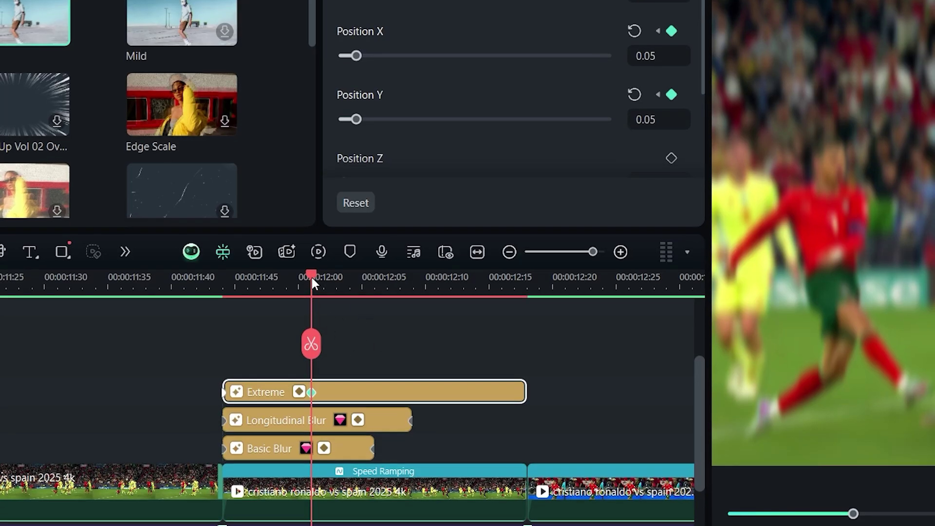
# At the end of the Extreme effect, keyframe Frequency at 230 and both Position X and Position Y at 0.60
pyautogui.moveTo(312, 278); pyautogui.dragTo(519, 323)
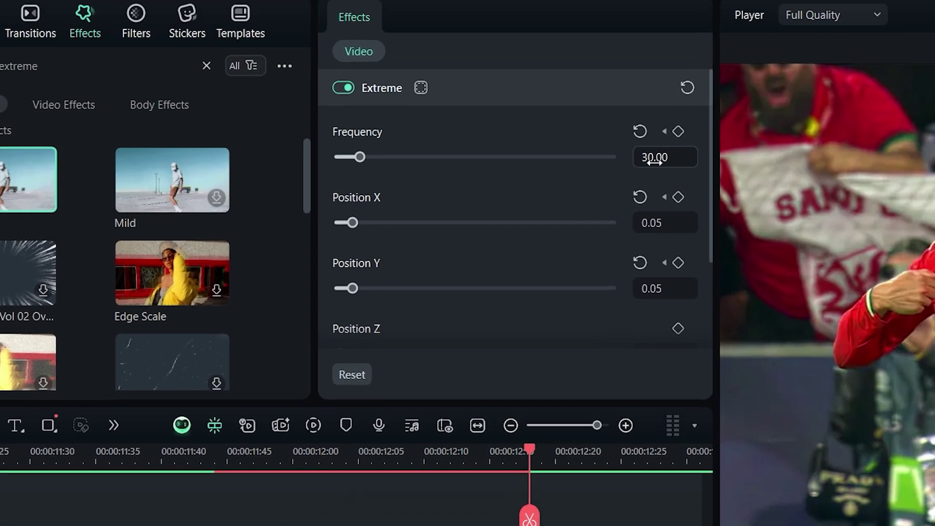
pyautogui.click(656, 163)
pyautogui.write('23')
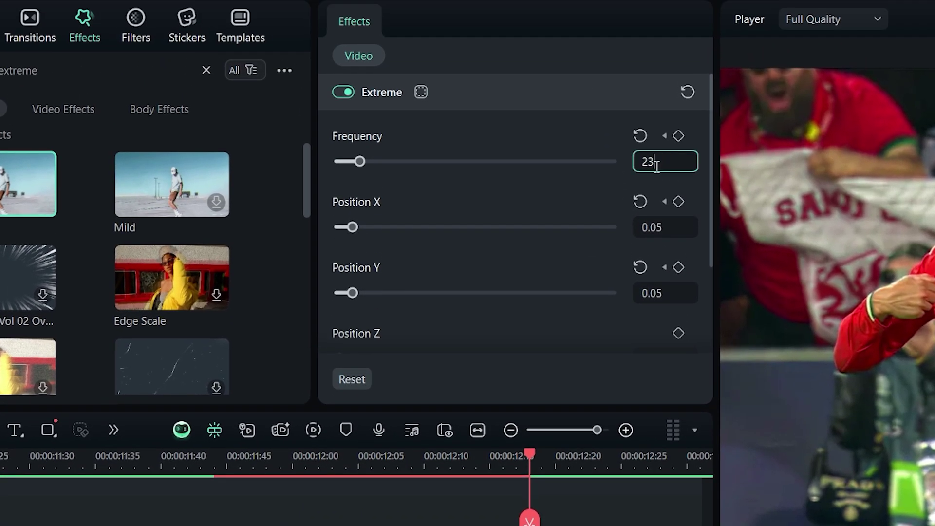
pyautogui.write('0')
pyautogui.press('Return')
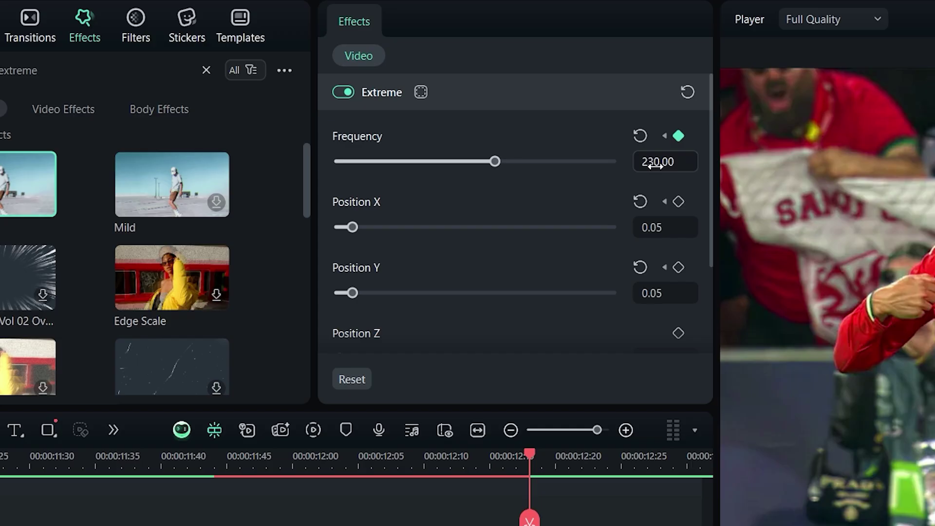
pyautogui.click(654, 227)
pyautogui.write('.60')
pyautogui.press('Return')
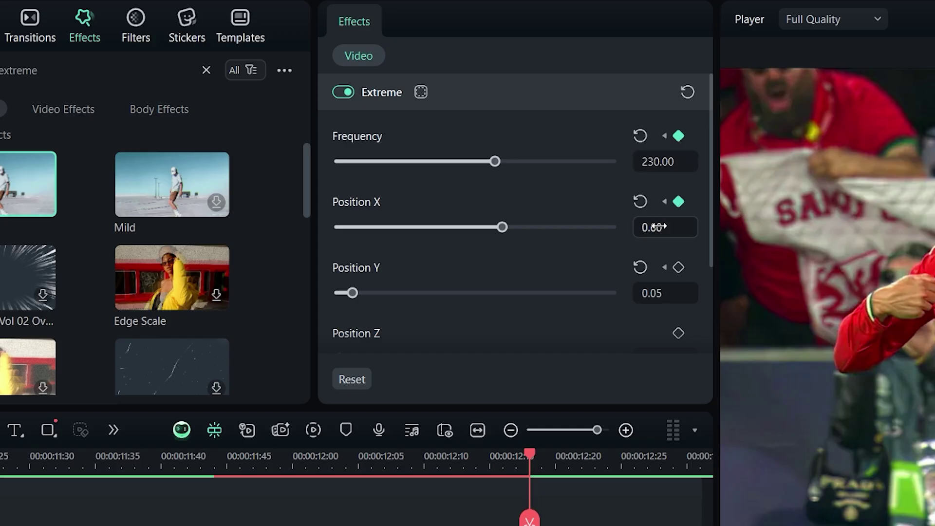
pyautogui.click(680, 293)
pyautogui.write('.6')
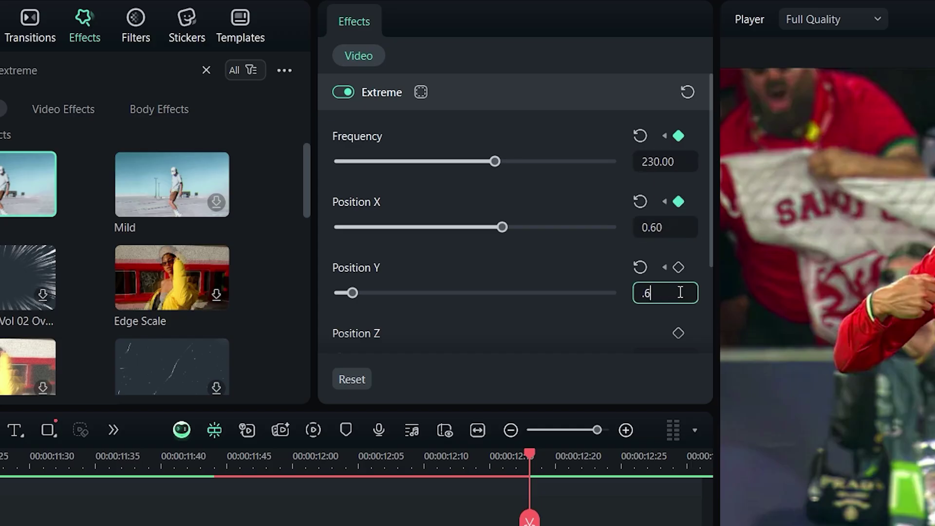
pyautogui.write('0')
pyautogui.press('Return')
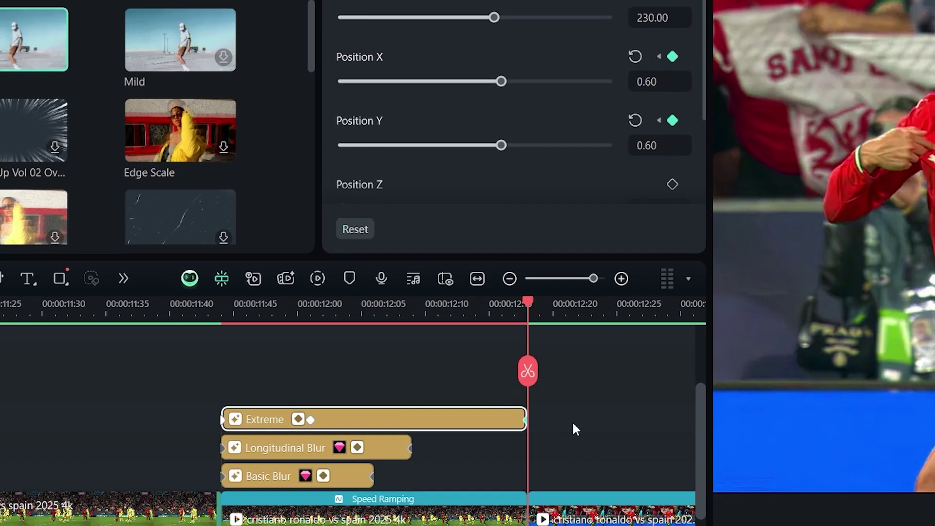
# About four frames before the Extreme effect's end, keyframe Frequency at 30, Position X at 0.05, and edit Position Y
pyautogui.scroll(2, 553, 398)
pyautogui.scroll(-1, 550, 398)
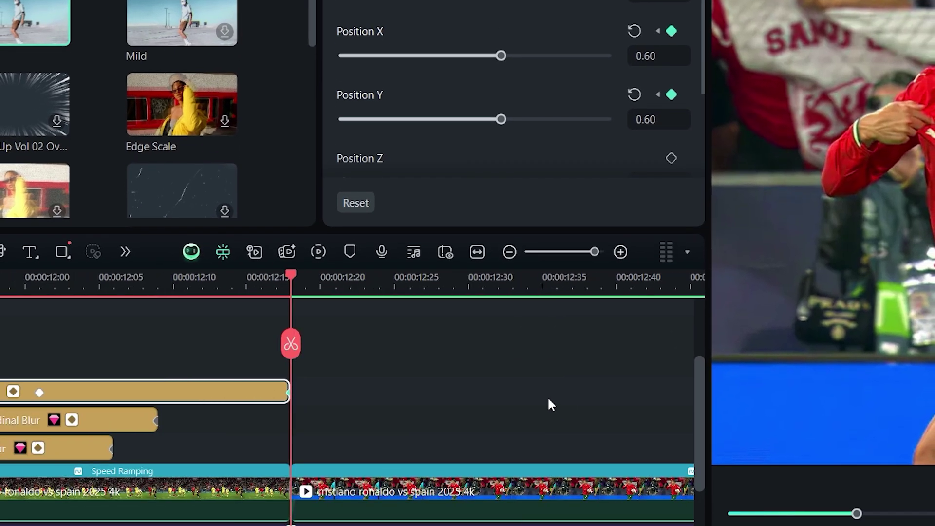
pyautogui.scroll(2, 322, 365)
pyautogui.press('Left')
pyautogui.press('Left')
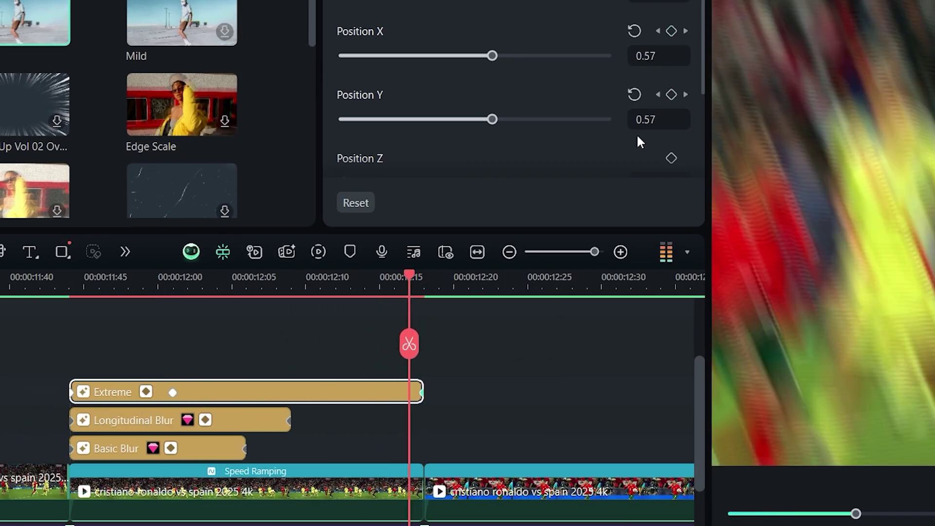
pyautogui.press('Left')
pyautogui.press('Left')
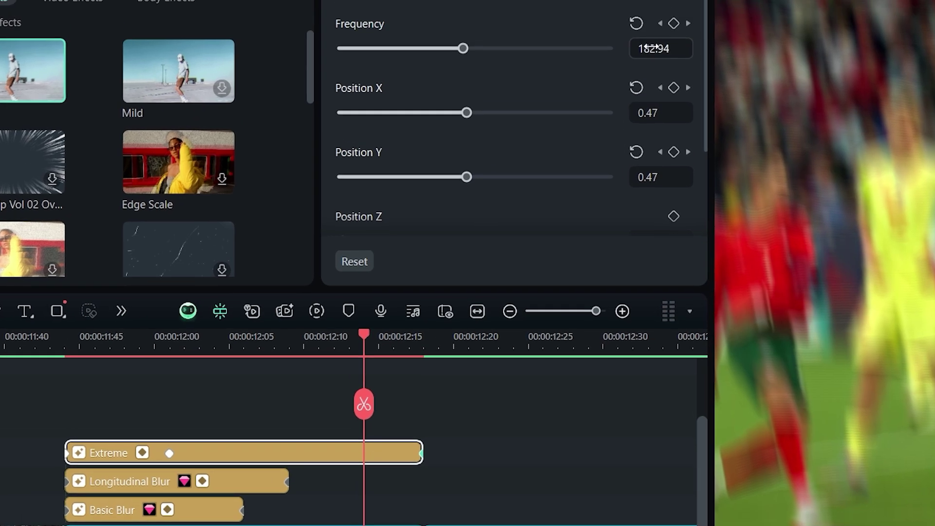
pyautogui.click(654, 1)
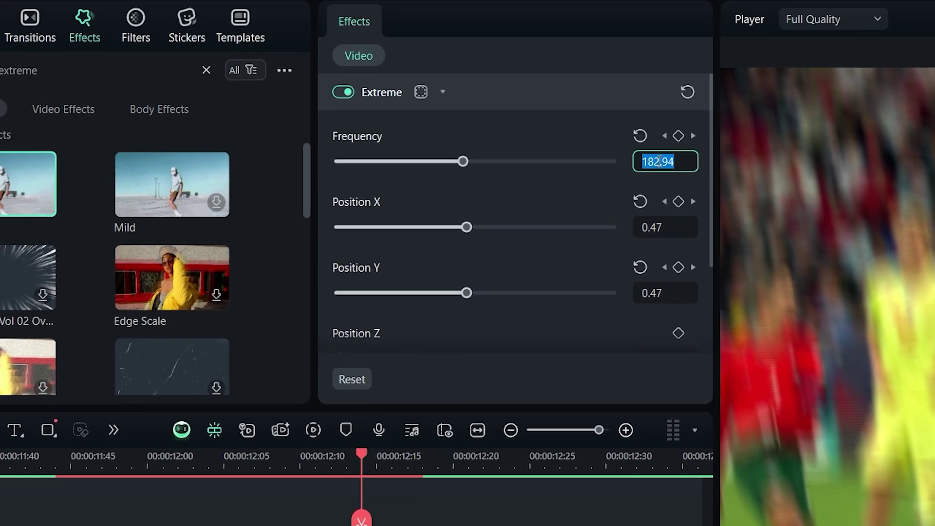
pyautogui.write('30')
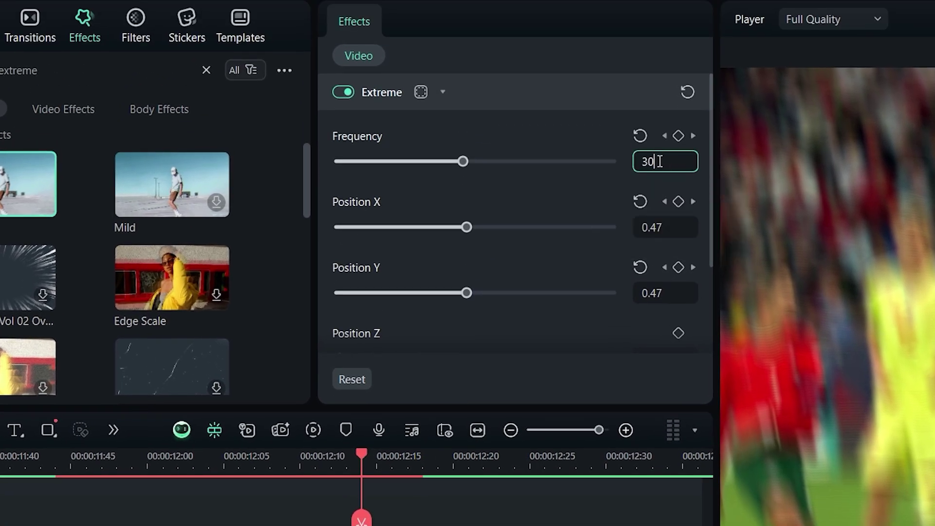
pyautogui.press('Return')
pyautogui.click(660, 233)
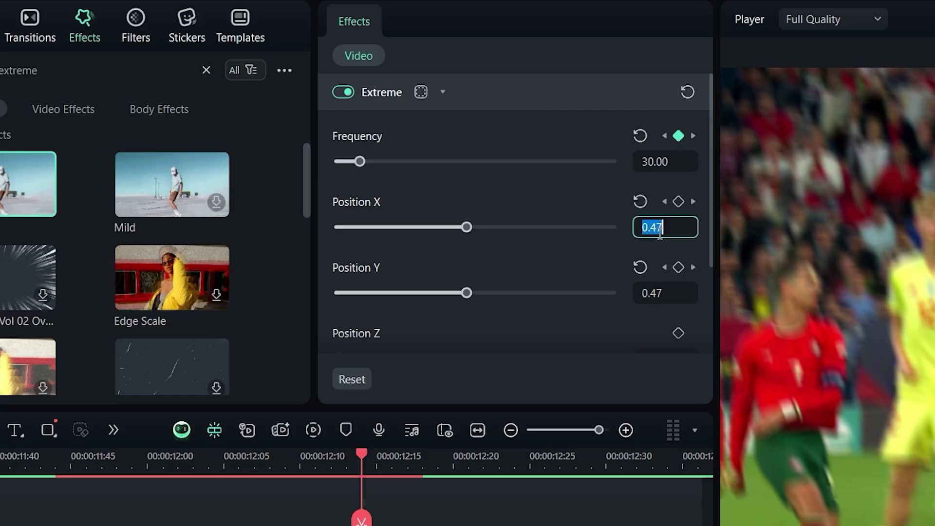
pyautogui.write('0.05')
pyautogui.click(655, 295)
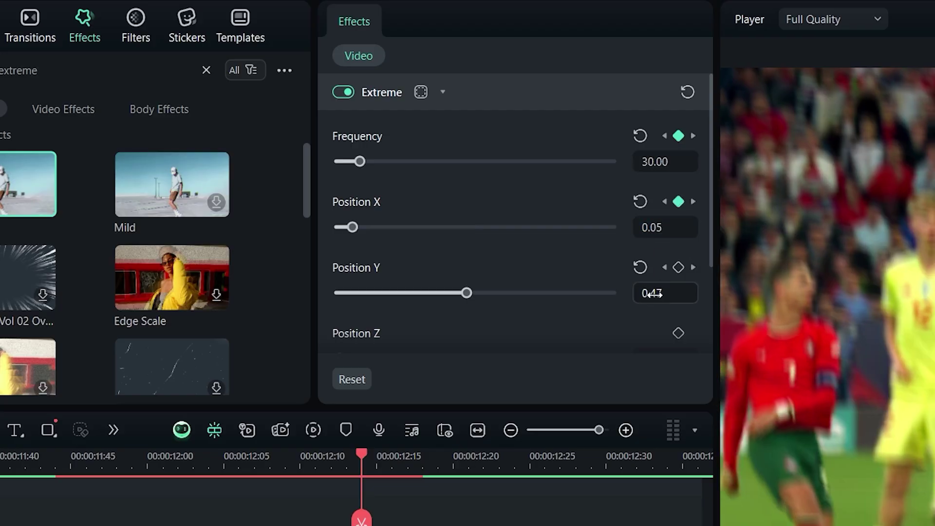
pyautogui.press('Return')
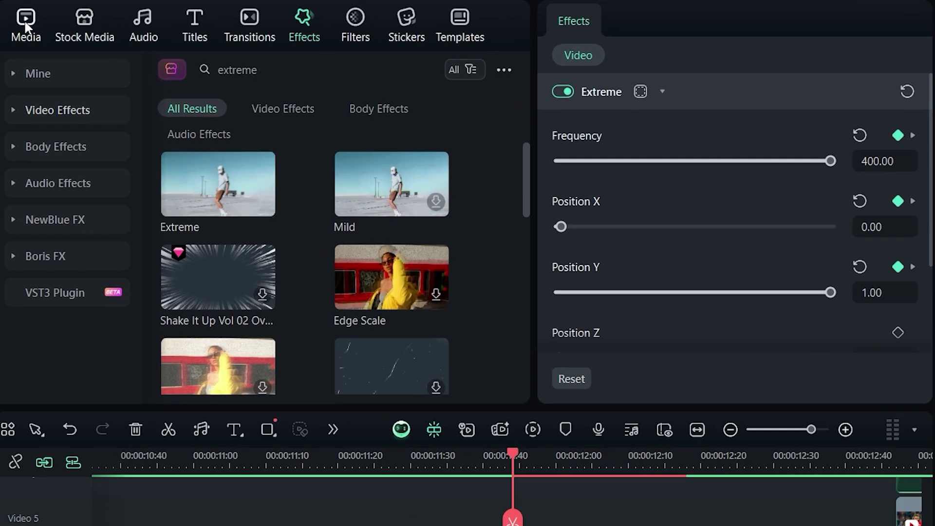
# Add an adjustment layer above the Extreme effect at 00:00:11:44 and cut off the part beyond the first speed-ramped clip
pyautogui.click(25, 19)
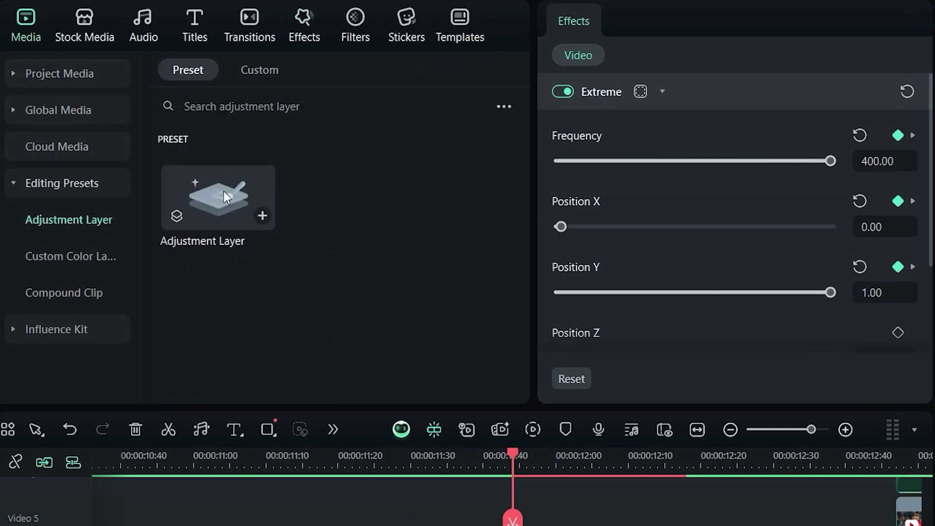
pyautogui.moveTo(217, 191); pyautogui.dragTo(514, 525)
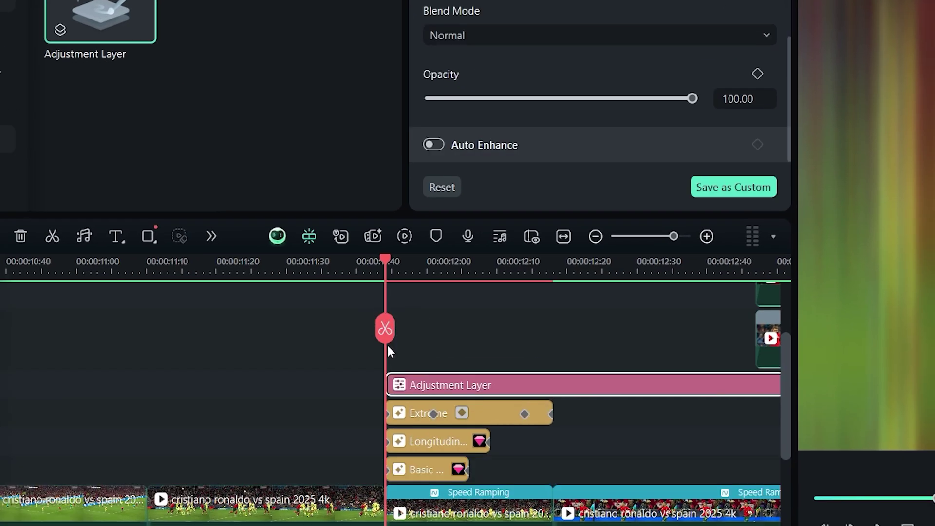
pyautogui.moveTo(382, 261); pyautogui.dragTo(557, 313)
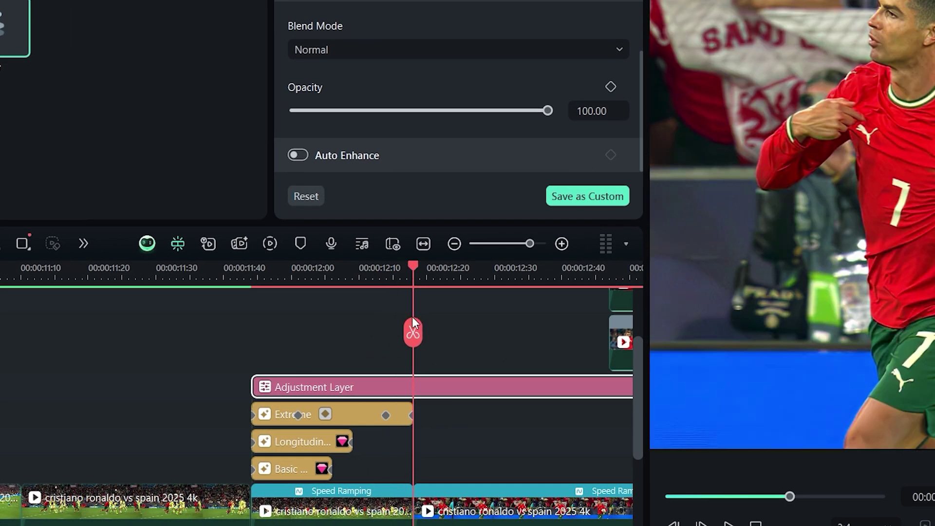
pyautogui.click(414, 323)
pyautogui.press('Delete')
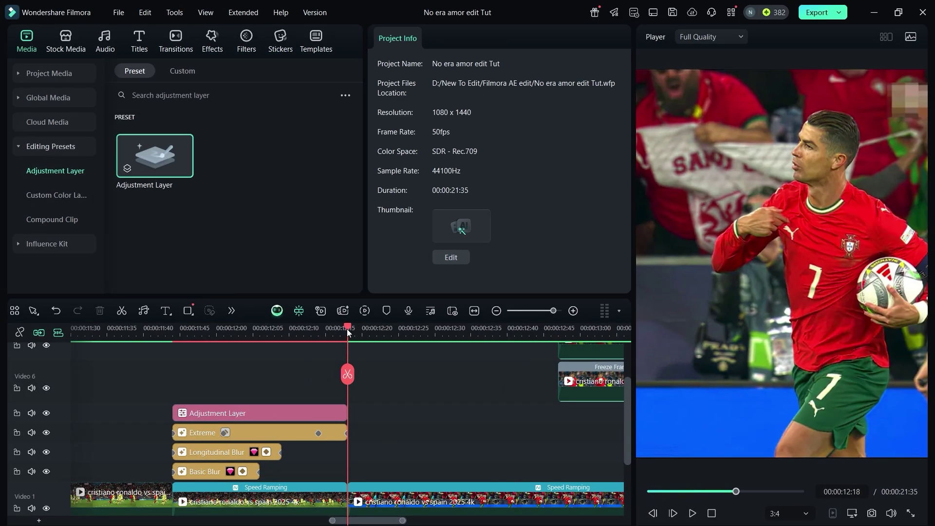
# Return the playhead to the adjustment layer's start, then find the Flash White1 effect and apply it to the layer
pyautogui.moveTo(347, 329); pyautogui.dragTo(180, 402)
pyautogui.hscroll(-3, 186, 401)
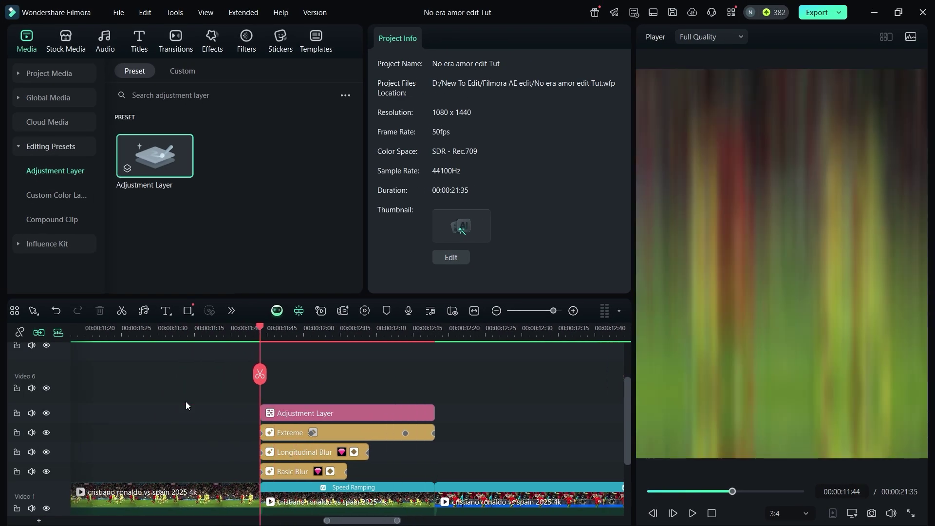
pyautogui.scroll(-1, 326, 424)
pyautogui.click(336, 388)
pyautogui.click(212, 39)
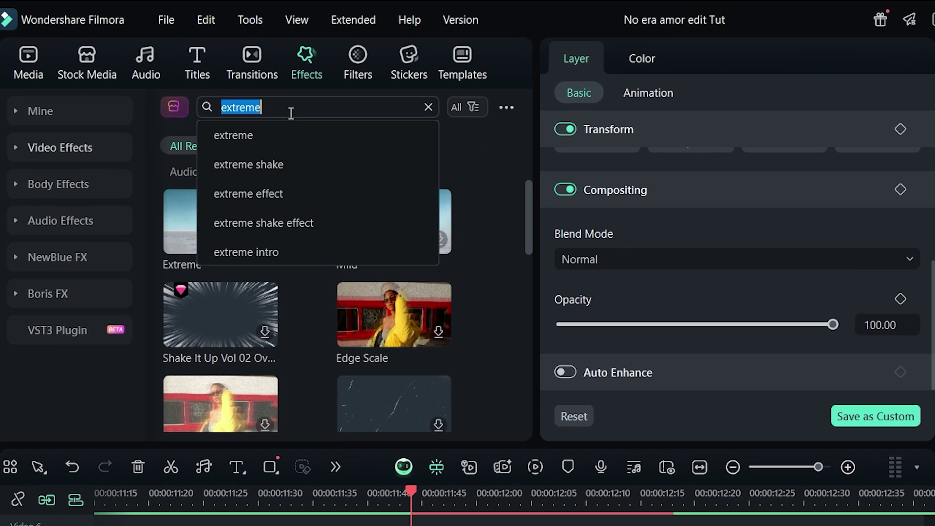
pyautogui.press('BackSpace')
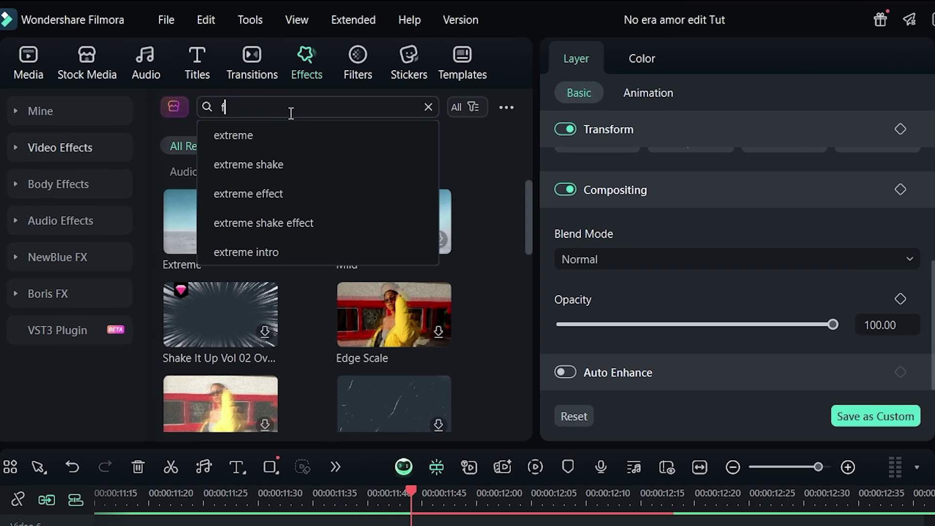
pyautogui.write('flash white 1')
pyautogui.press('Return')
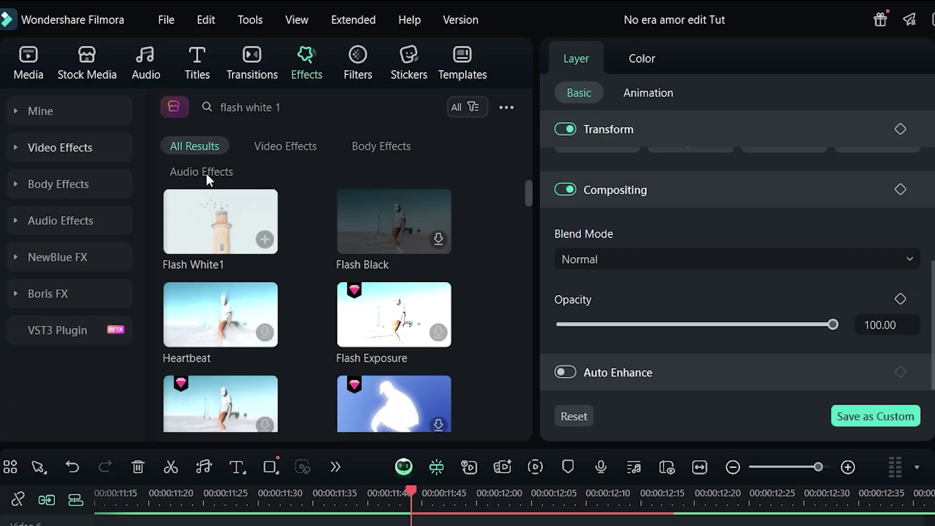
pyautogui.moveTo(200, 233); pyautogui.dragTo(427, 525)
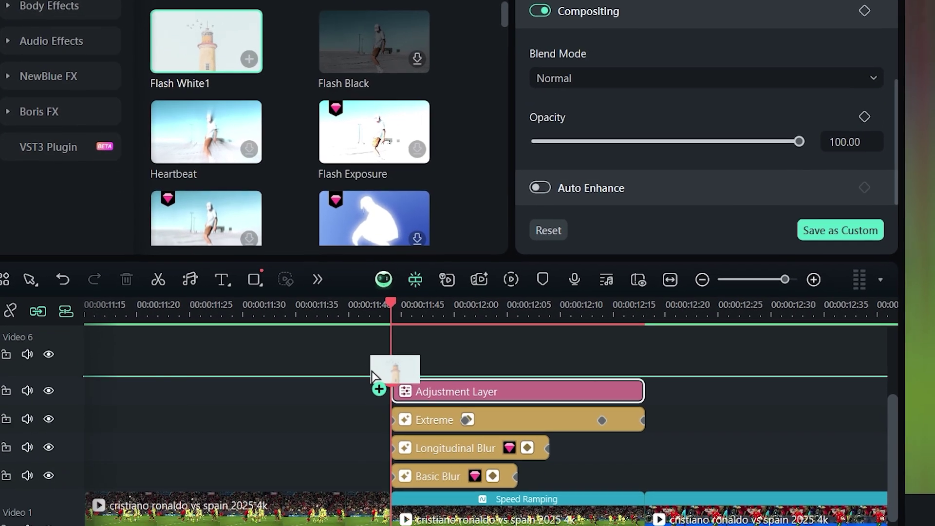
pyautogui.moveTo(404, 380); pyautogui.dragTo(406, 385)
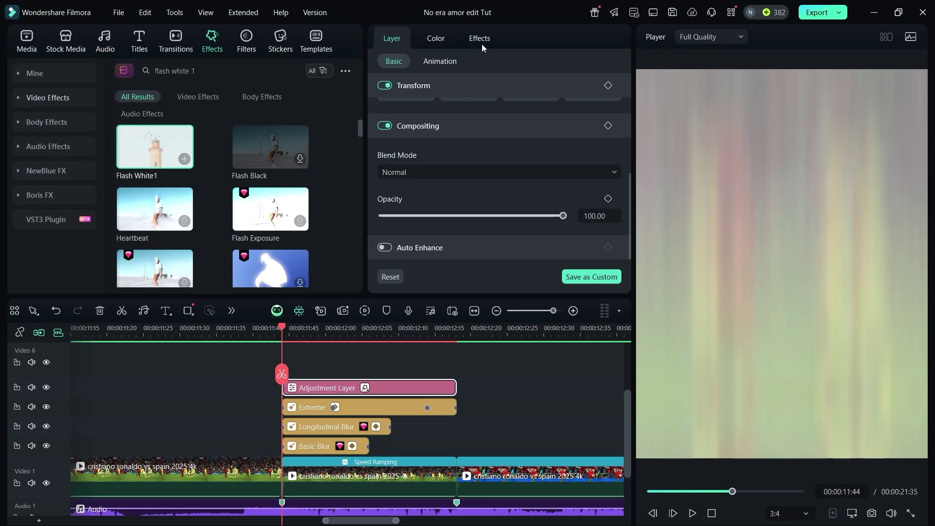
# Keyframe Flash White1's Frequency at 100 at the adjustment layer's start and at 65 at 00:00:12:04
pyautogui.click(531, 1)
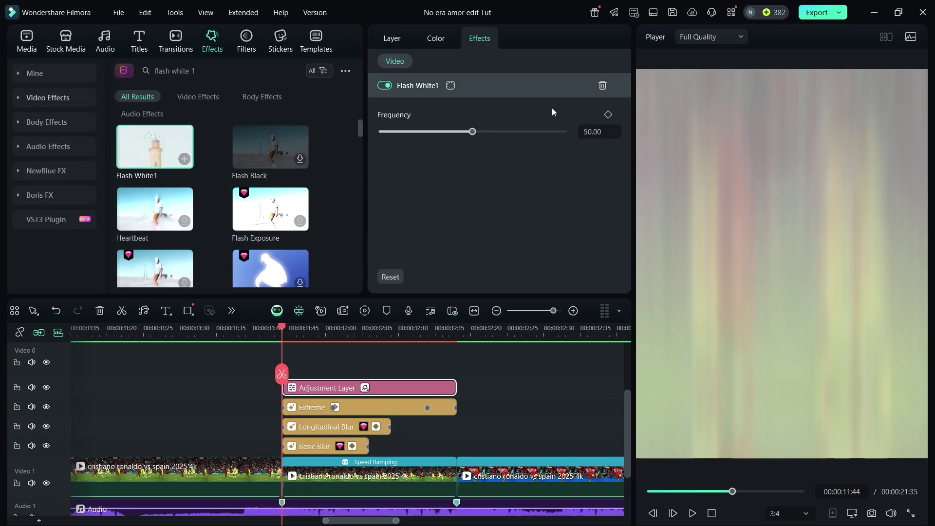
pyautogui.click(595, 131)
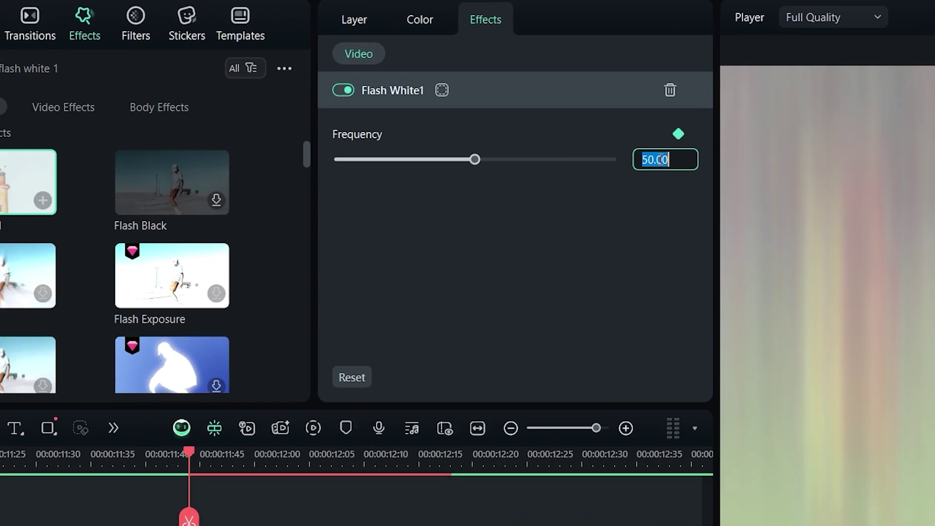
pyautogui.write('100')
pyautogui.press('Return')
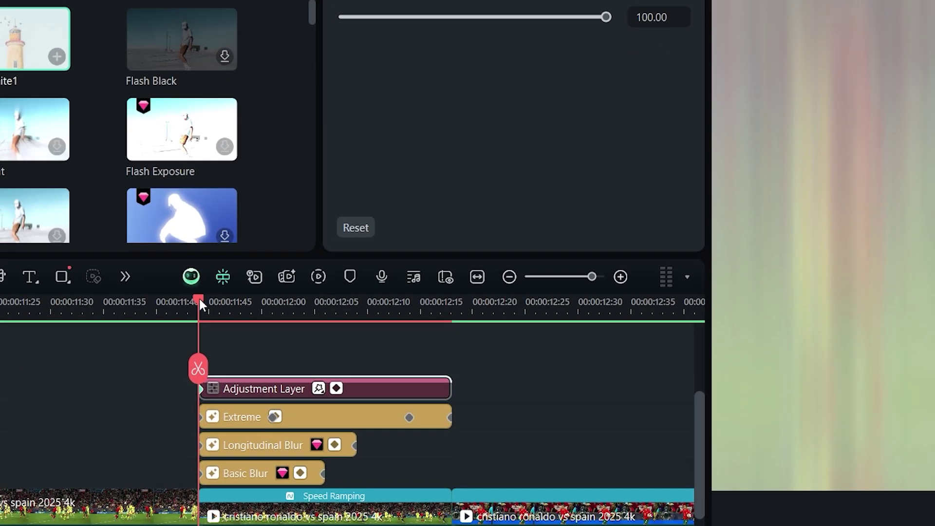
pyautogui.press('space')
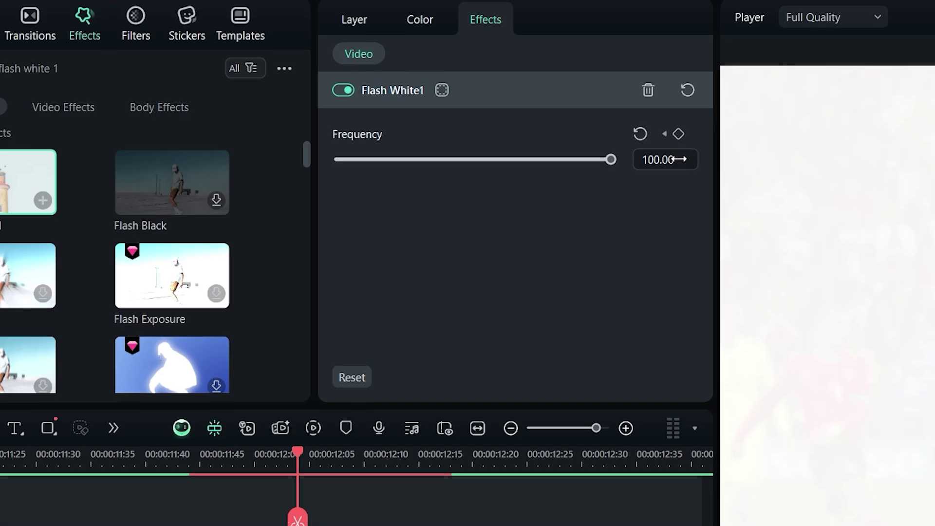
pyautogui.doubleClick(671, 17)
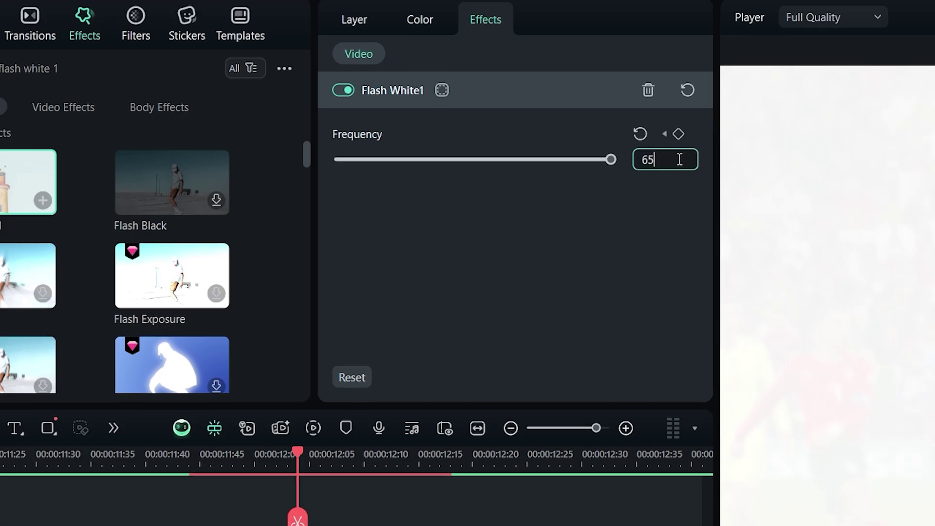
pyautogui.press('Return')
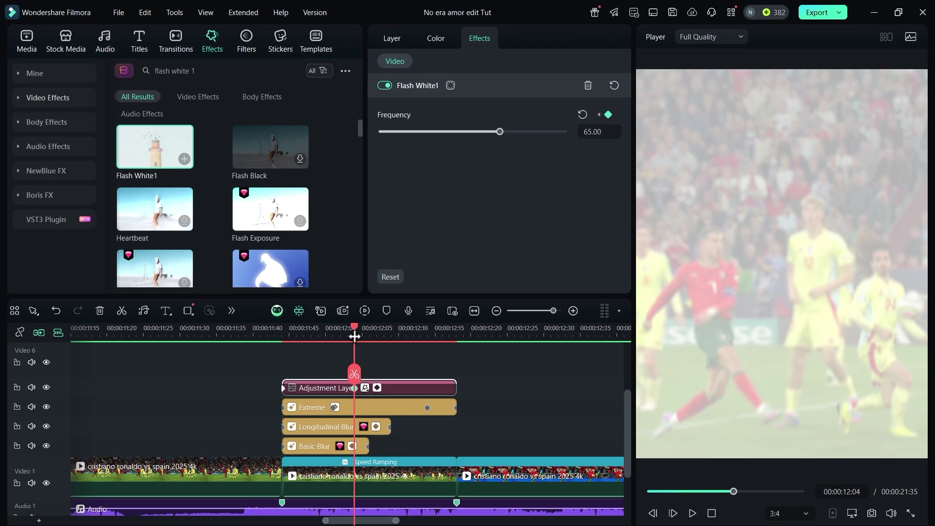
# Set the adjustment layer's blend mode to Overlay and its opacity to 15, previewing at 00:00:12:01
pyautogui.press('Left')
pyautogui.press('Left')
pyautogui.press('Left')
pyautogui.click(390, 39)
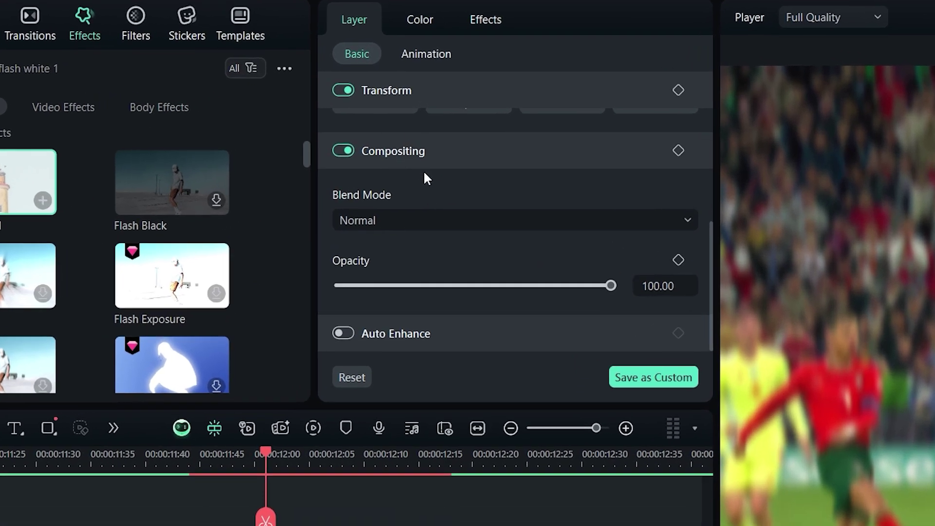
pyautogui.click(427, 220)
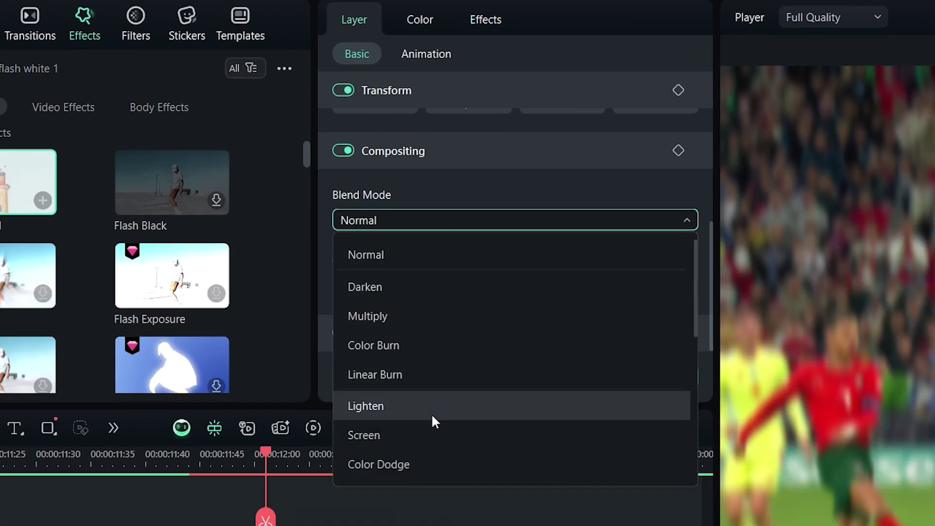
pyautogui.scroll(-3, 409, 434)
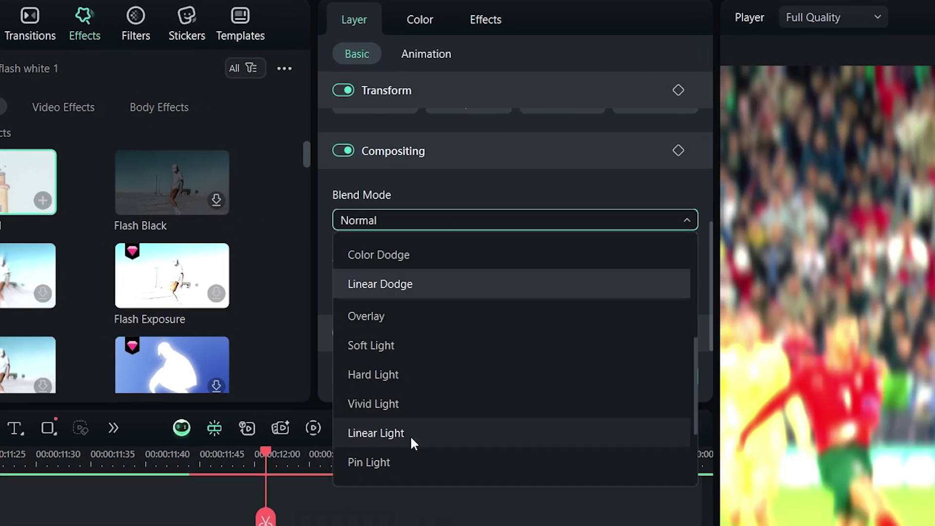
pyautogui.click(413, 316)
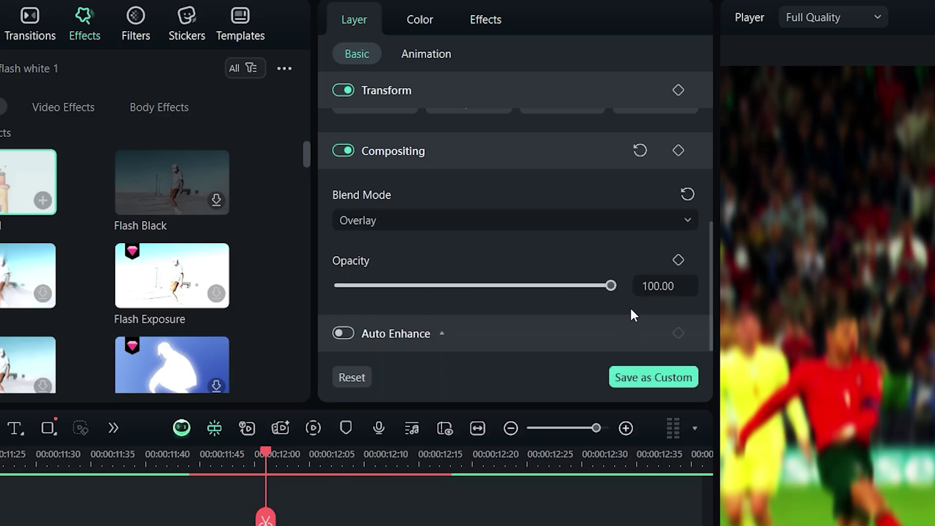
pyautogui.click(661, 288)
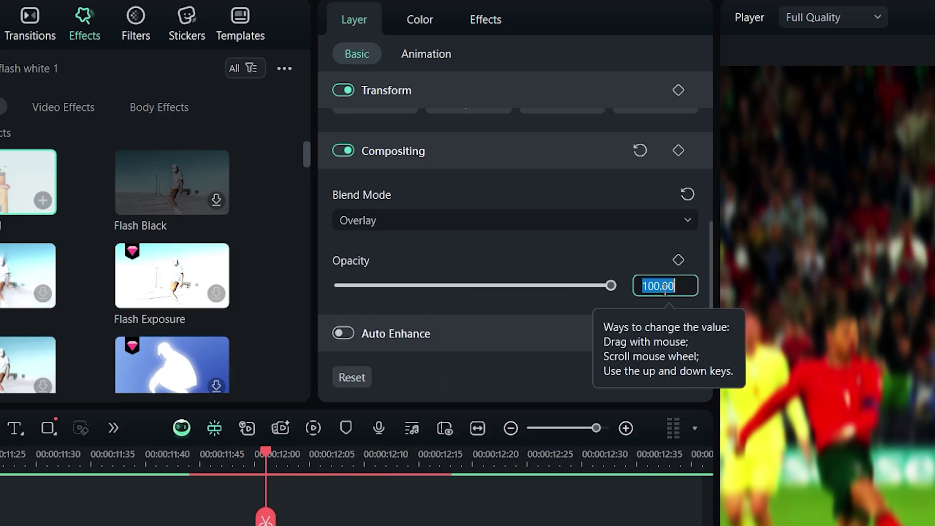
pyautogui.write('15')
pyautogui.press('Return')
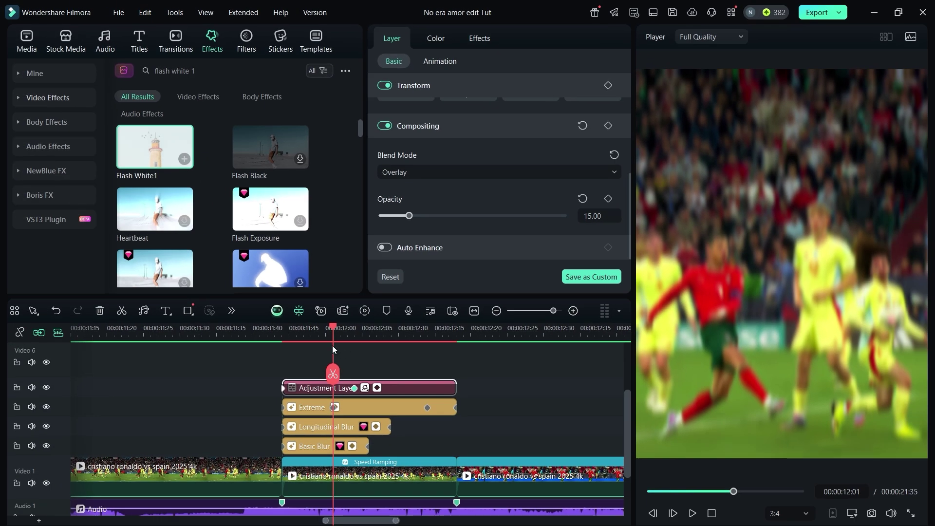
# Add the White stock image above the adjustment layer at 00:00:11:44 and cut off everything beyond 00:00:12:09
pyautogui.moveTo(333, 330); pyautogui.dragTo(282, 328)
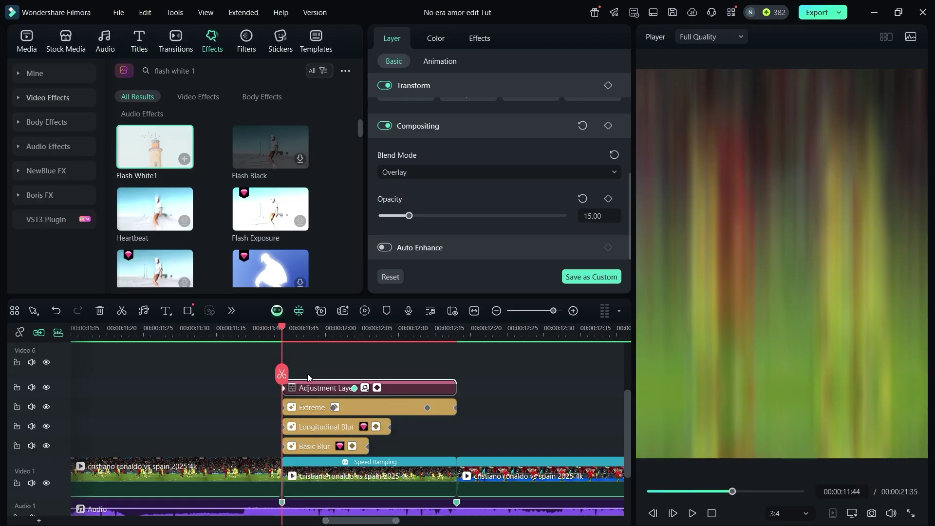
pyautogui.click(77, 47)
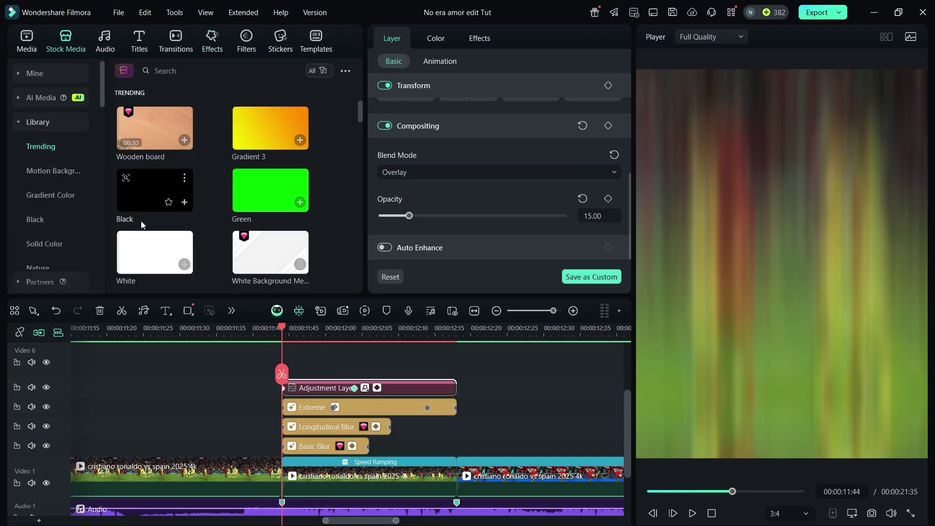
pyautogui.moveTo(178, 271); pyautogui.dragTo(384, 363)
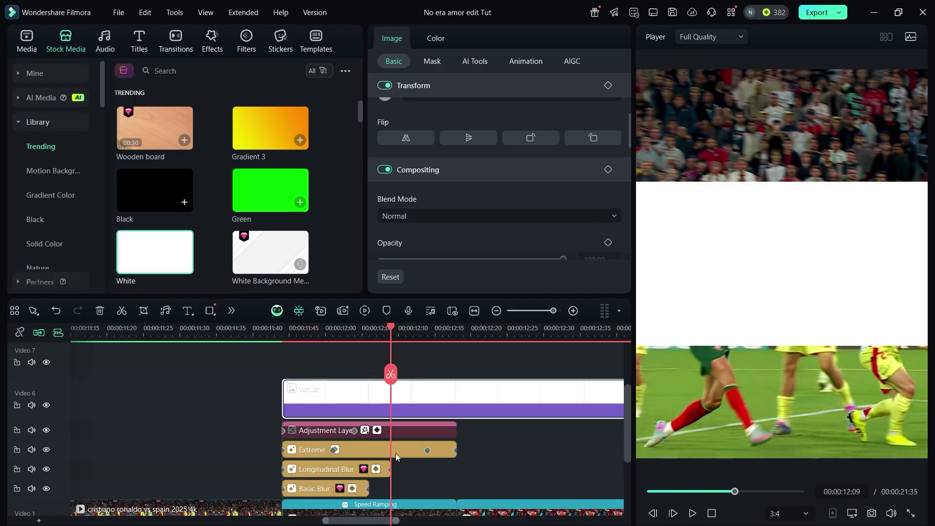
pyautogui.hotkey('ctrl', 'b')
pyautogui.press('Delete')
# Scale the White clip uniformly to 237.84% so it covers the whole frame
pyautogui.moveTo(389, 333); pyautogui.dragTo(361, 336)
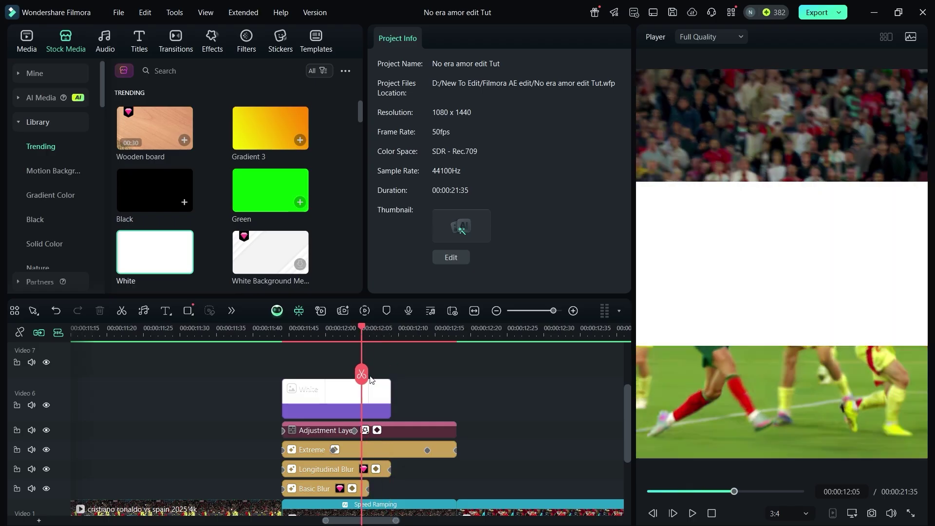
pyautogui.click(361, 401)
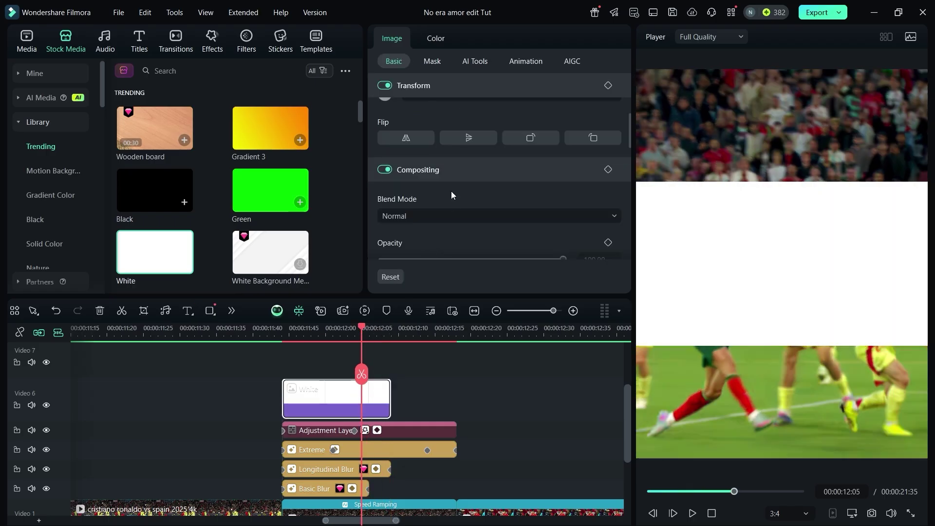
pyautogui.scroll(2, 450, 191)
pyautogui.moveTo(441, 130); pyautogui.dragTo(480, 138)
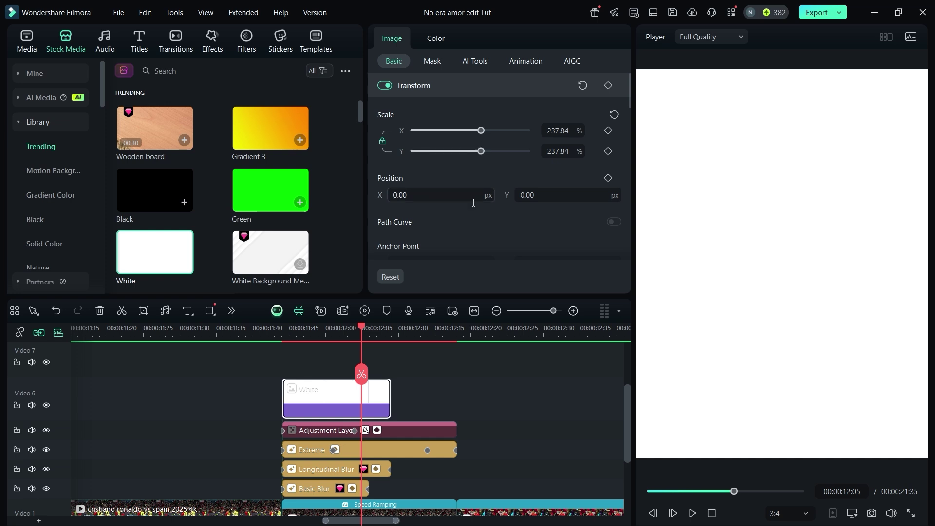
# Keyframe the White clip's opacity at 100 at its start and at 0 at its end, 00:00:12:09
pyautogui.moveTo(362, 331); pyautogui.dragTo(283, 348)
pyautogui.scroll(-5, 492, 226)
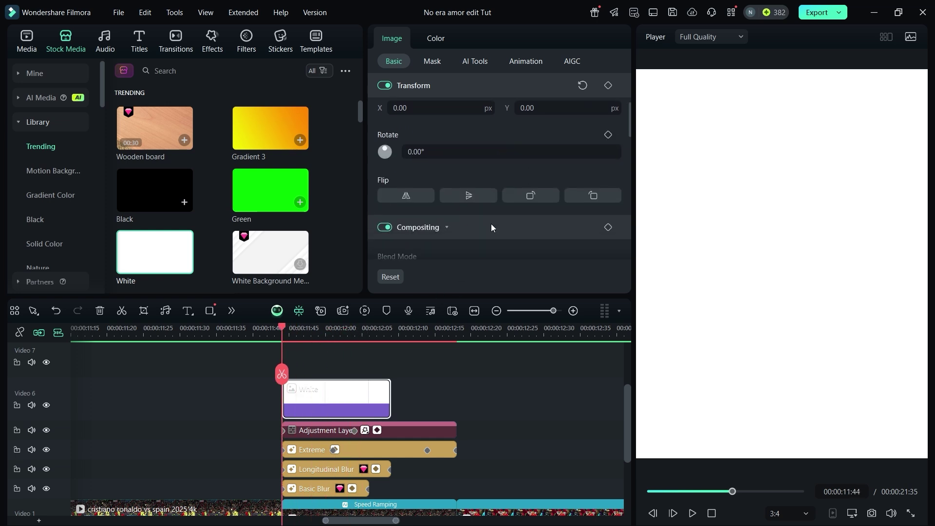
pyautogui.click(608, 190)
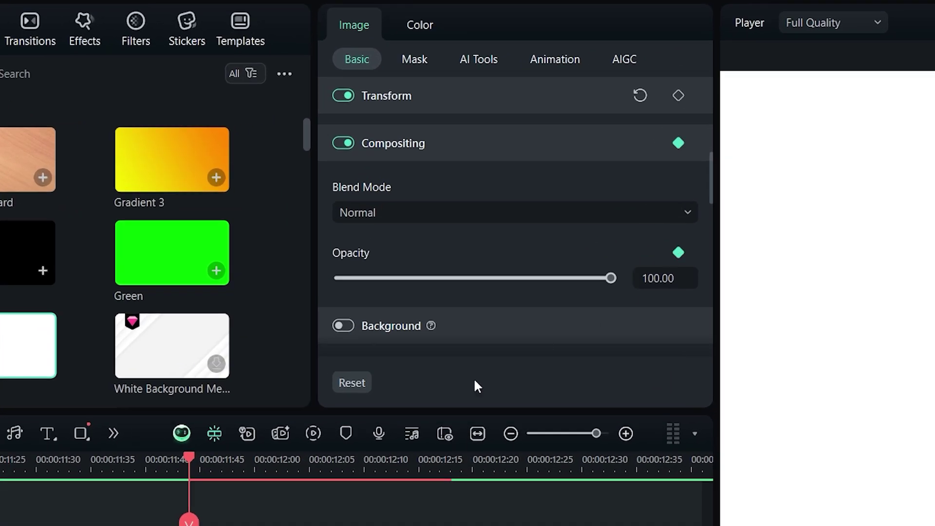
pyautogui.moveTo(198, 468); pyautogui.dragTo(339, 476)
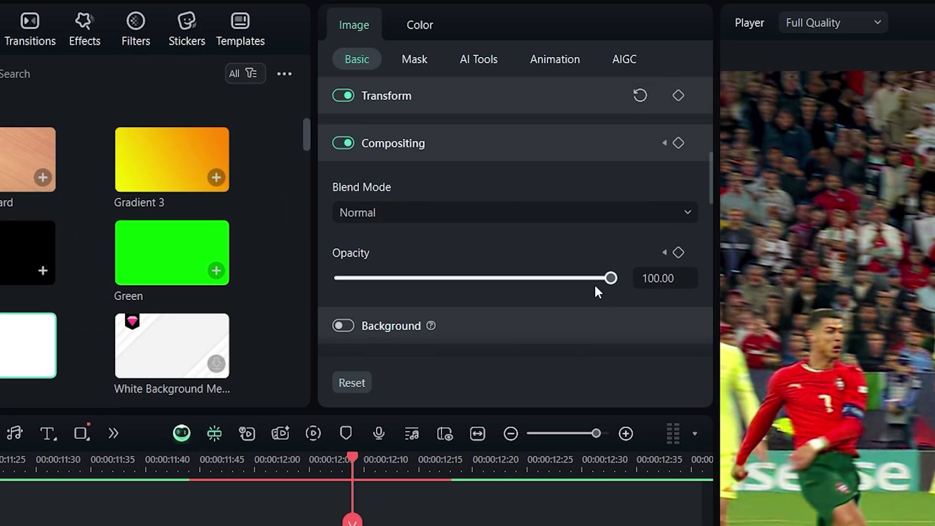
pyautogui.moveTo(591, 119); pyautogui.dragTo(274, 120)
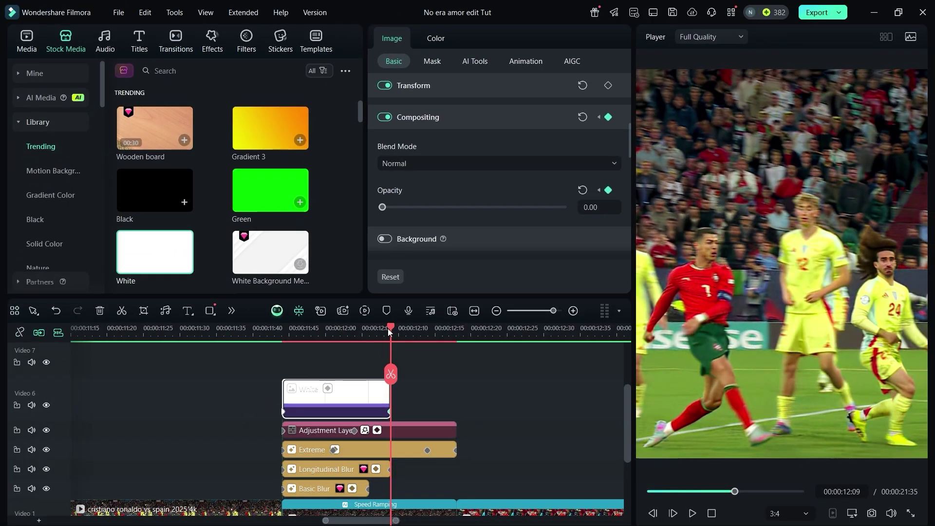
# Change the White clip's blend mode to Overlay and check the flash in the preview
pyautogui.moveTo(358, 423); pyautogui.dragTo(268, 476)
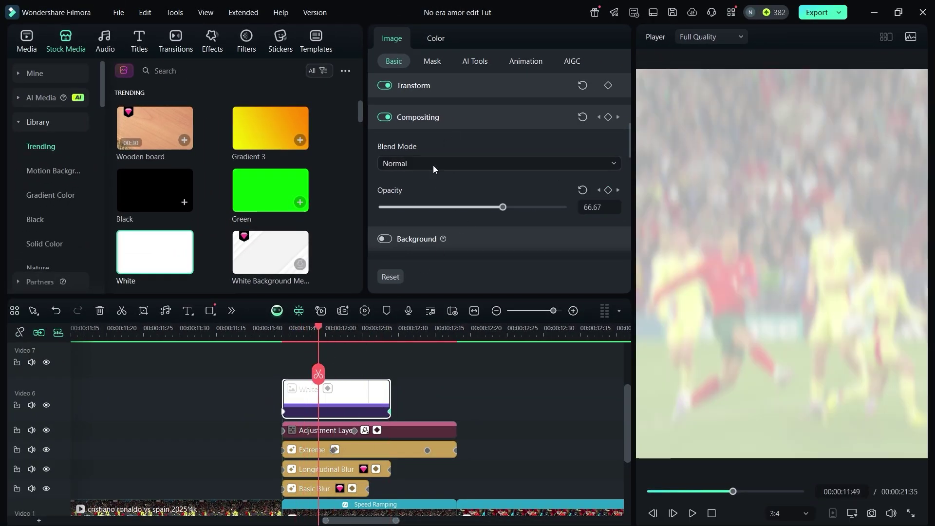
pyautogui.click(462, 169)
pyautogui.scroll(-3, 449, 263)
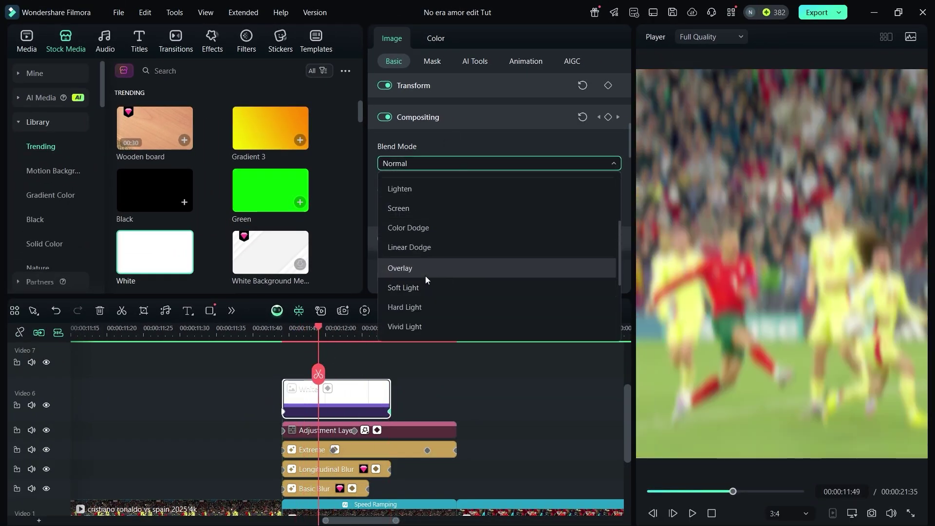
pyautogui.click(425, 275)
pyautogui.moveTo(314, 331); pyautogui.dragTo(327, 356)
# Duplicate the White clip onto the track above and cut off the duplicate's part beyond 00:00:12:01
pyautogui.click(389, 329)
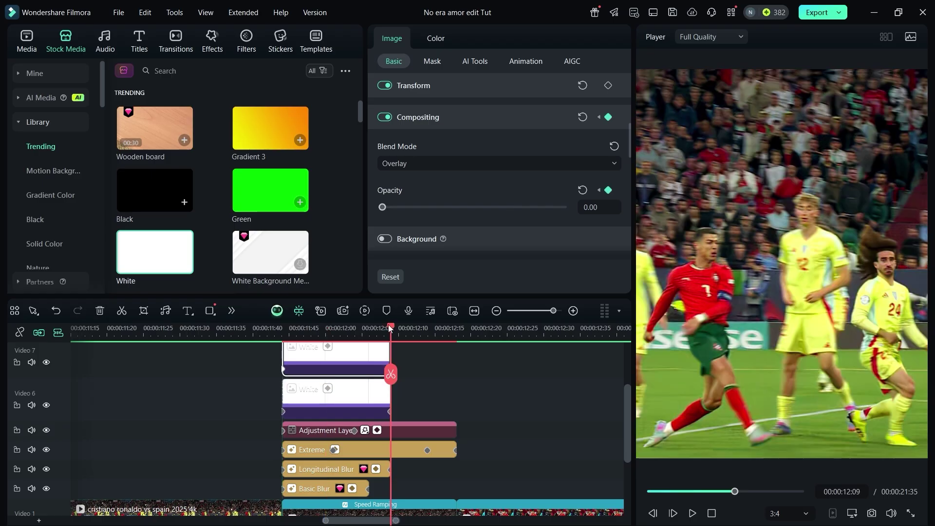
pyautogui.moveTo(391, 331); pyautogui.dragTo(338, 370)
pyautogui.scroll(1, 357, 408)
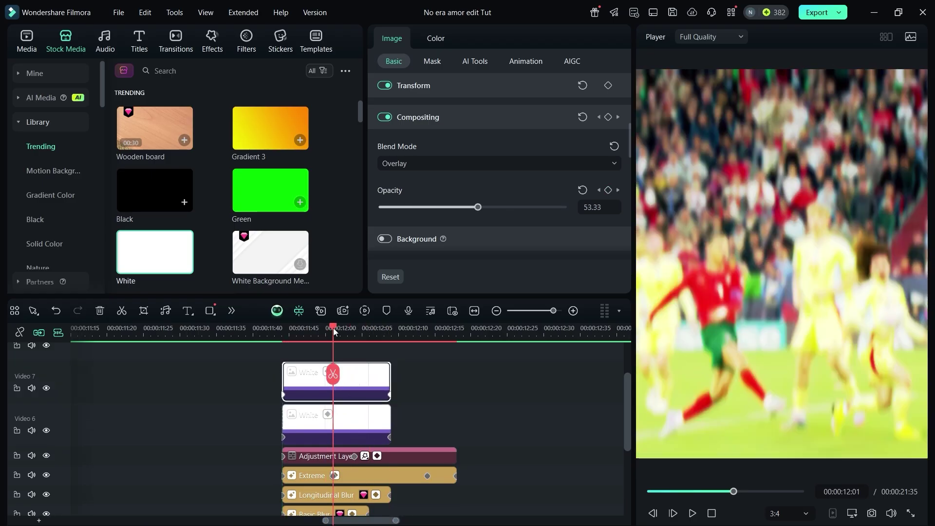
pyautogui.moveTo(333, 329); pyautogui.dragTo(331, 355)
pyautogui.hotkey('ctrl', 'b')
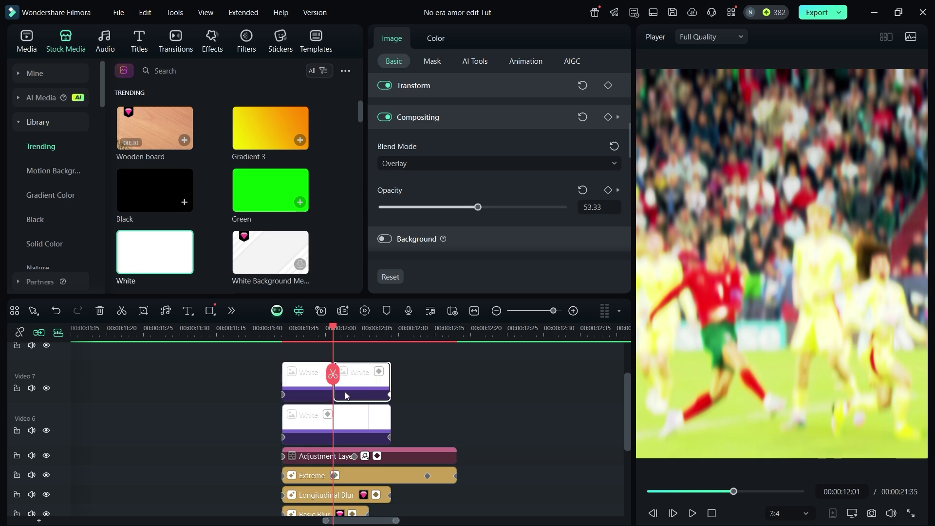
pyautogui.press('Delete')
# Keyframe the shortened White duplicate's opacity at 0 at its end and check the fade
pyautogui.moveTo(332, 332)
pyautogui.mouseDown()
pyautogui.moveTo(287, 367)
pyautogui.moveTo(331, 373)
pyautogui.mouseUp()
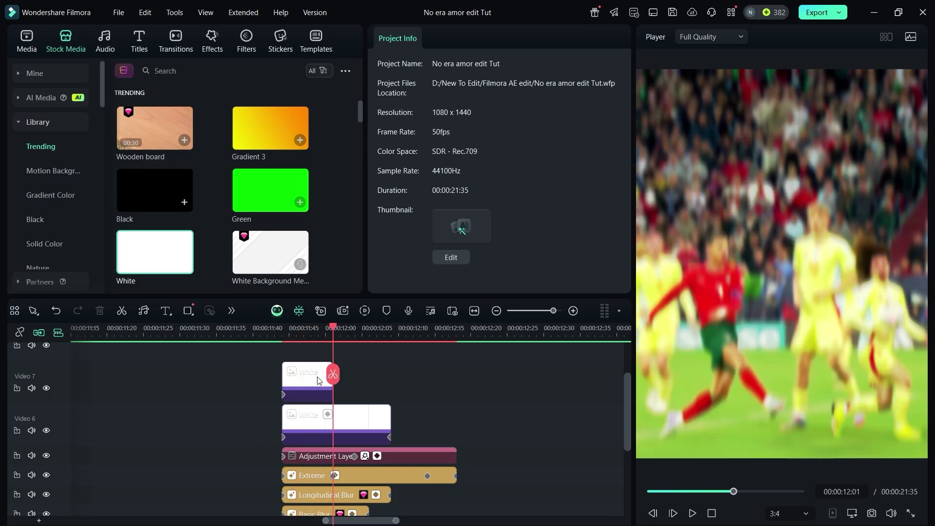
pyautogui.click(317, 381)
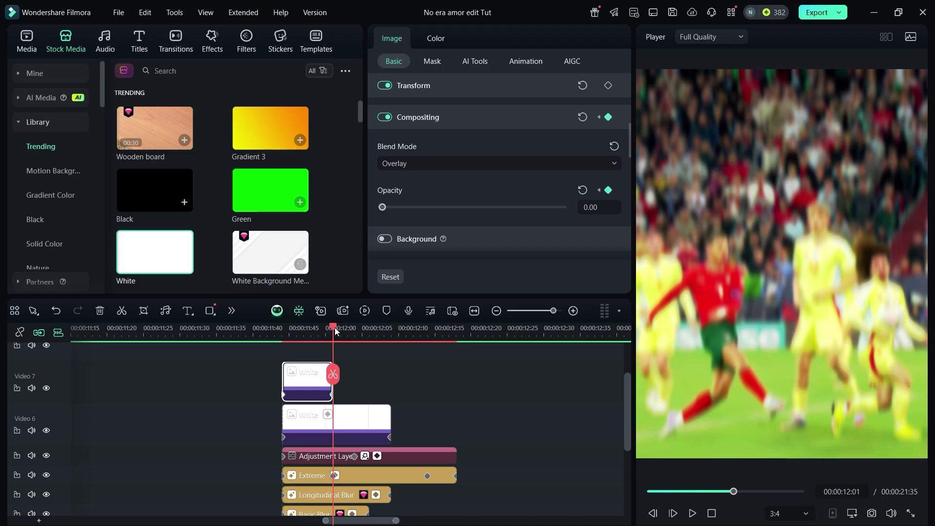
pyautogui.moveTo(335, 331); pyautogui.dragTo(318, 335)
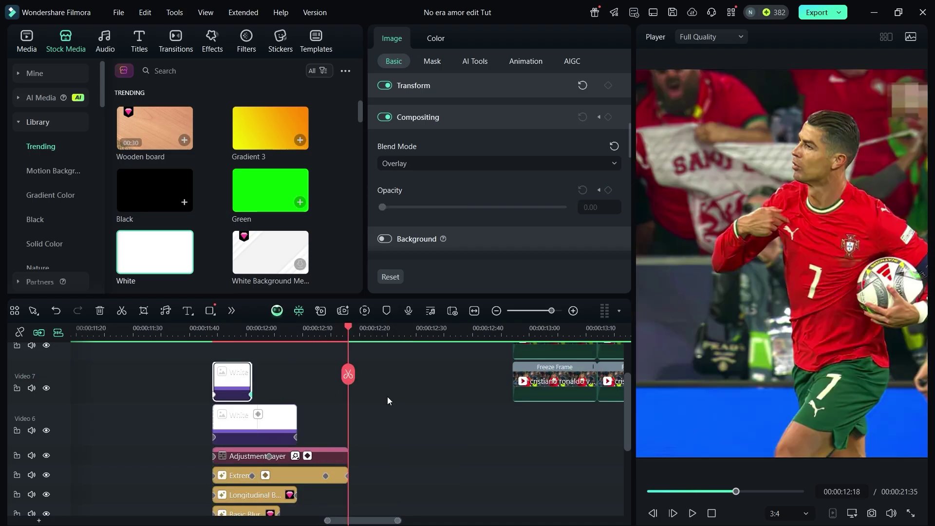
# Copy both White clips, the adjustment layer, and the Extreme, Longitudinal Blur and Basic Blur effects above the first speed-ramped clip
pyautogui.scroll(-3, 383, 403)
pyautogui.scroll(2, 383, 404)
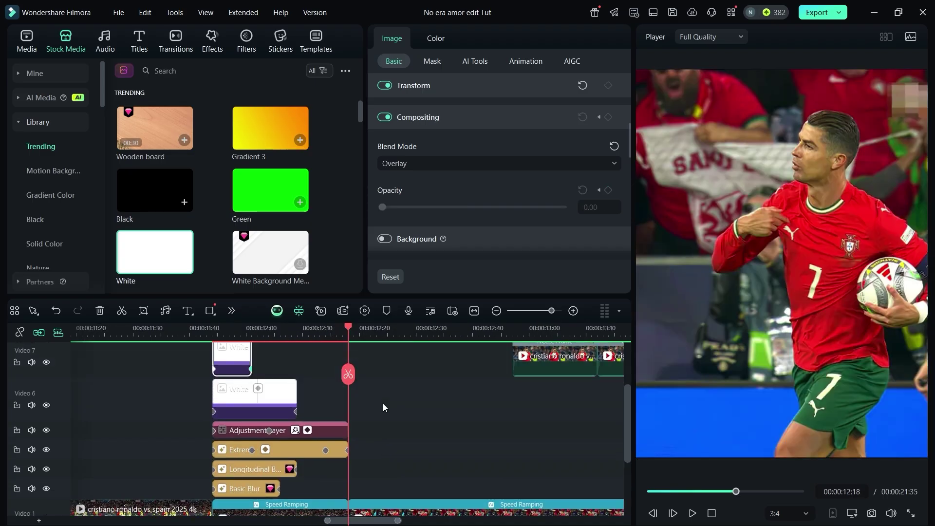
pyautogui.keyDown('ctrl'); pyautogui.scroll(-1, 383, 403); pyautogui.keyUp('ctrl')
pyautogui.scroll(-1, 383, 403)
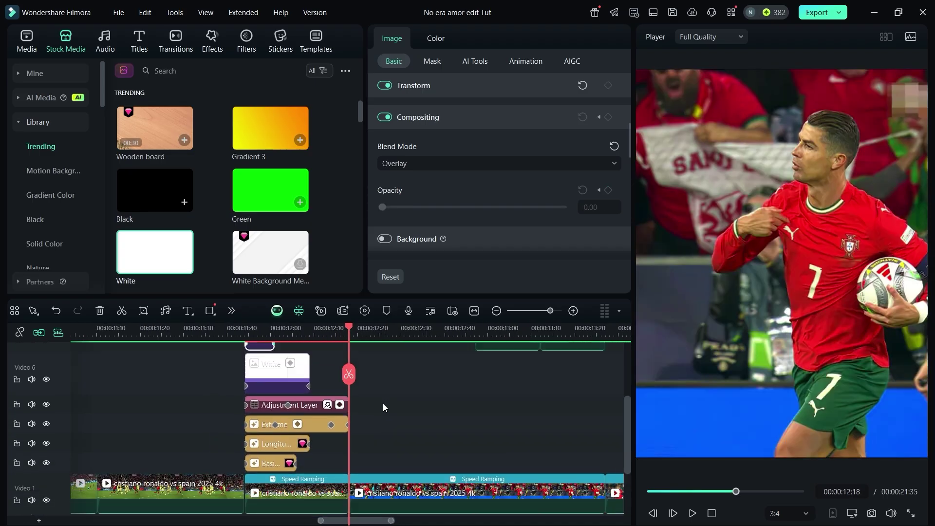
pyautogui.scroll(1, 382, 403)
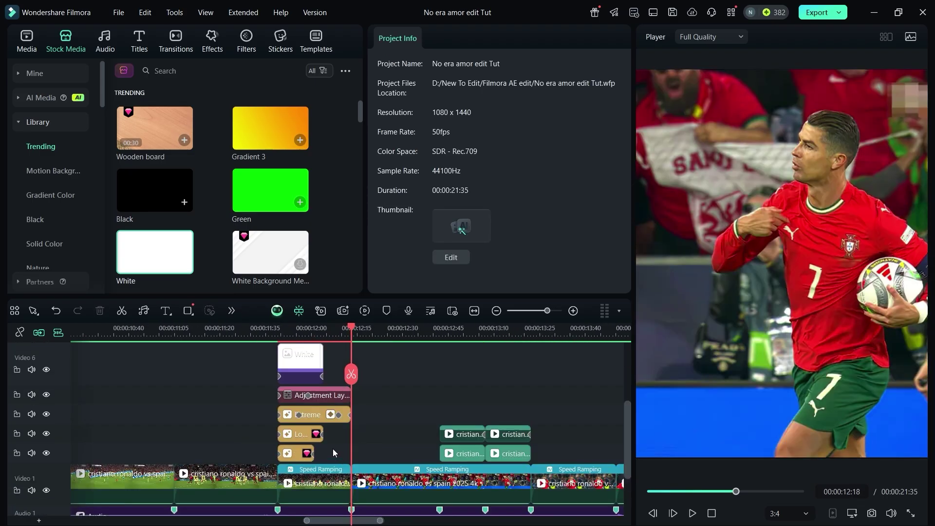
pyautogui.moveTo(334, 452); pyautogui.dragTo(271, 359)
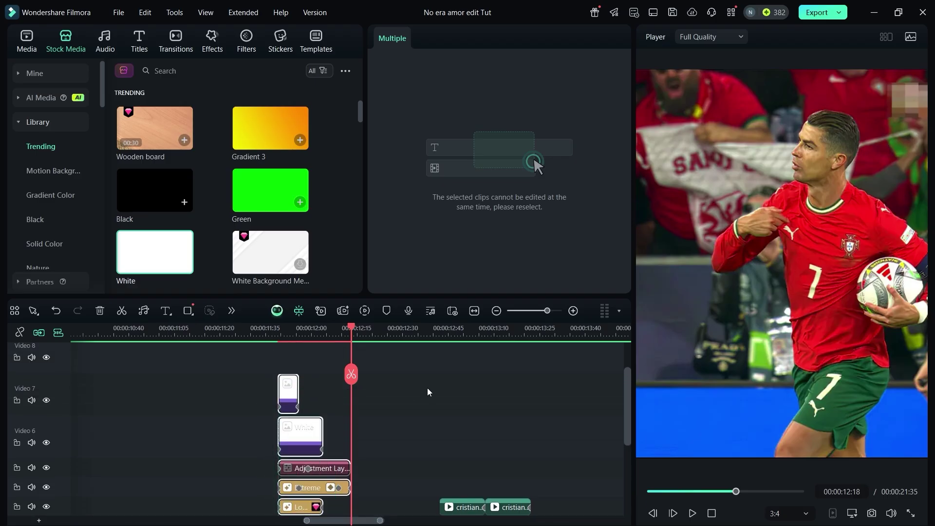
pyautogui.scroll(-1, 428, 391)
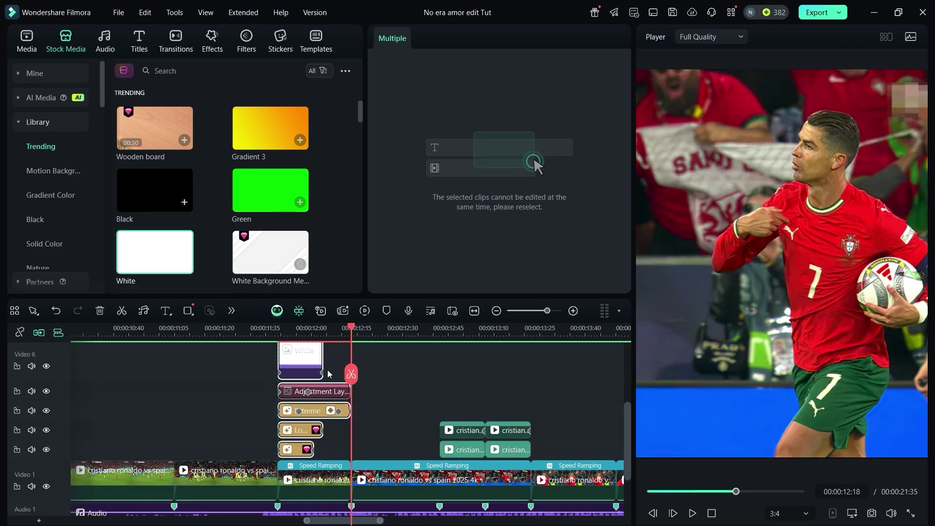
pyautogui.rightClick(317, 395)
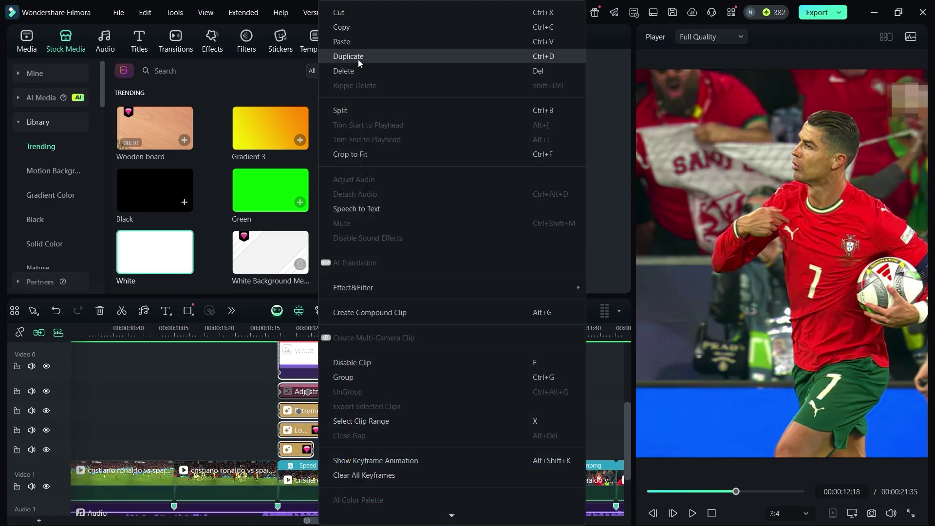
pyautogui.click(366, 28)
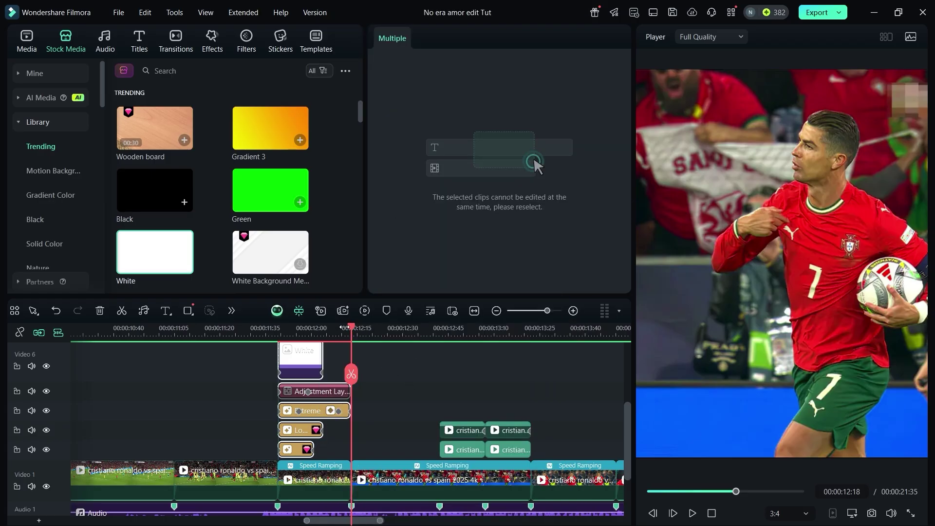
# Paste the copied effect layers above the speed-ramped clip following the freeze frames, and render the timeline preview
pyautogui.moveTo(345, 327); pyautogui.dragTo(458, 411)
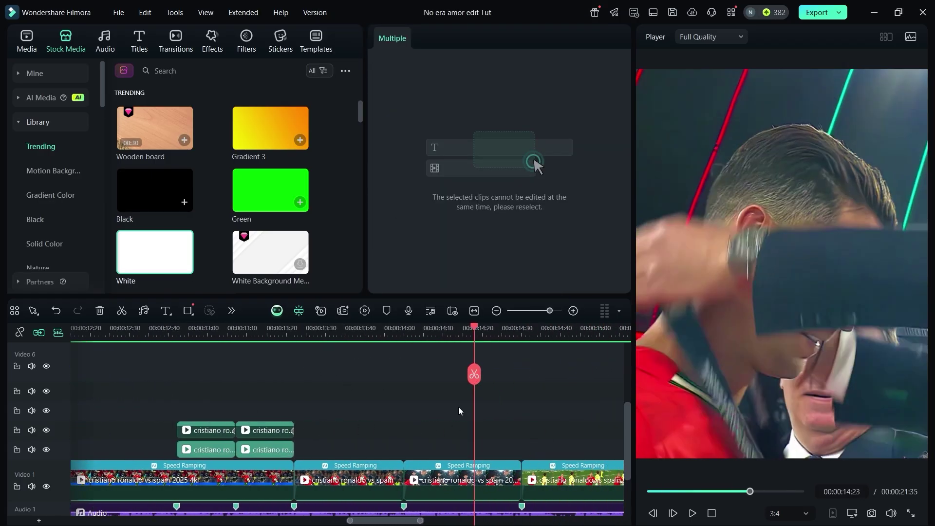
pyautogui.click(302, 409)
pyautogui.hotkey('ctrl', 'v')
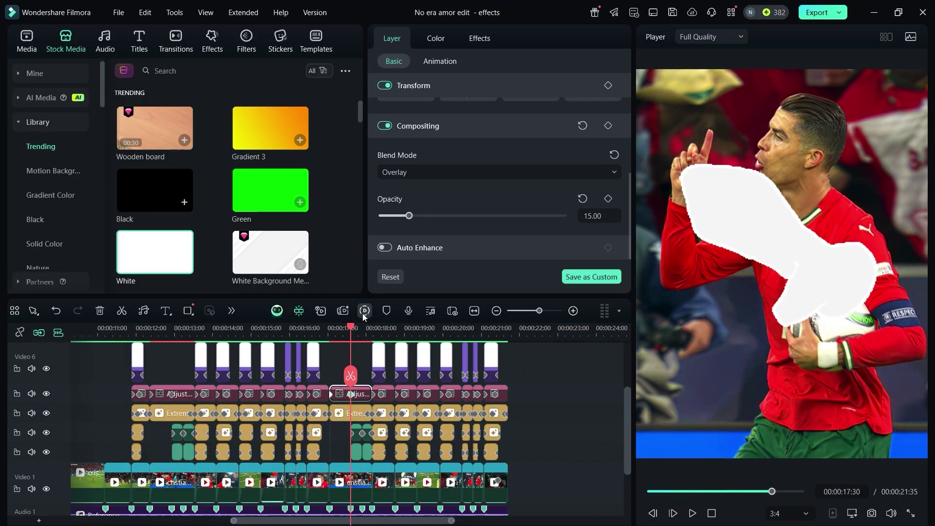
pyautogui.click(364, 311)
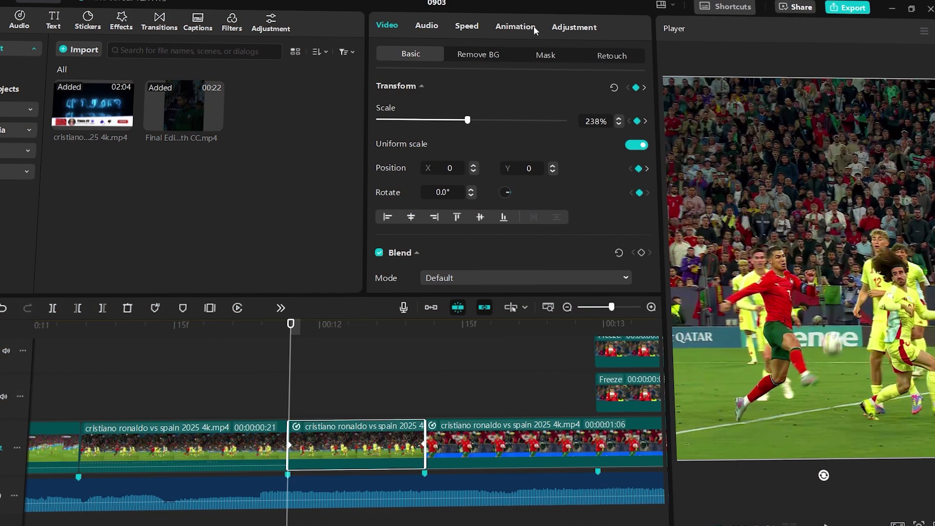
# Switch to CapCut and apply the Drop down entrance animation with a 0.3 s duration to the first speed-ramped clip
pyautogui.click(531, 25)
pyautogui.scroll(-15, 540, 218)
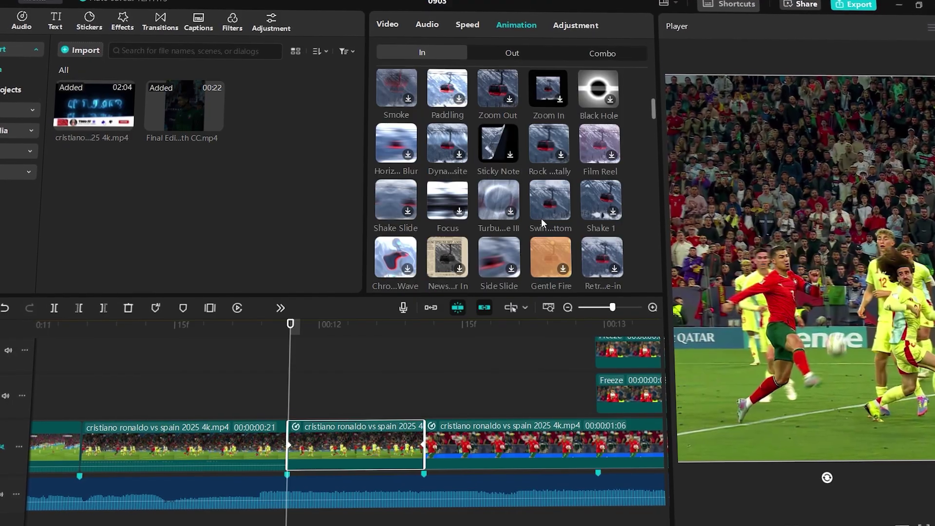
pyautogui.scroll(10, 542, 218)
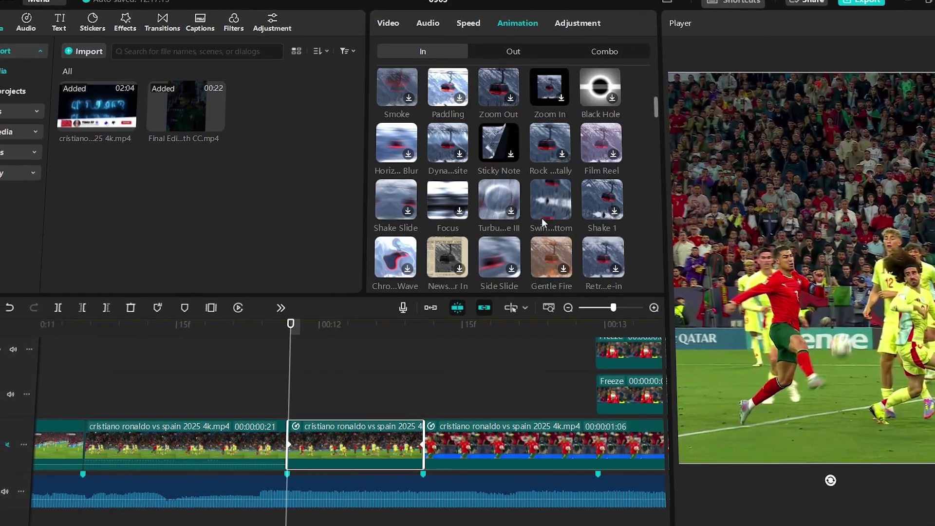
pyautogui.scroll(-3, 543, 219)
pyautogui.click(552, 205)
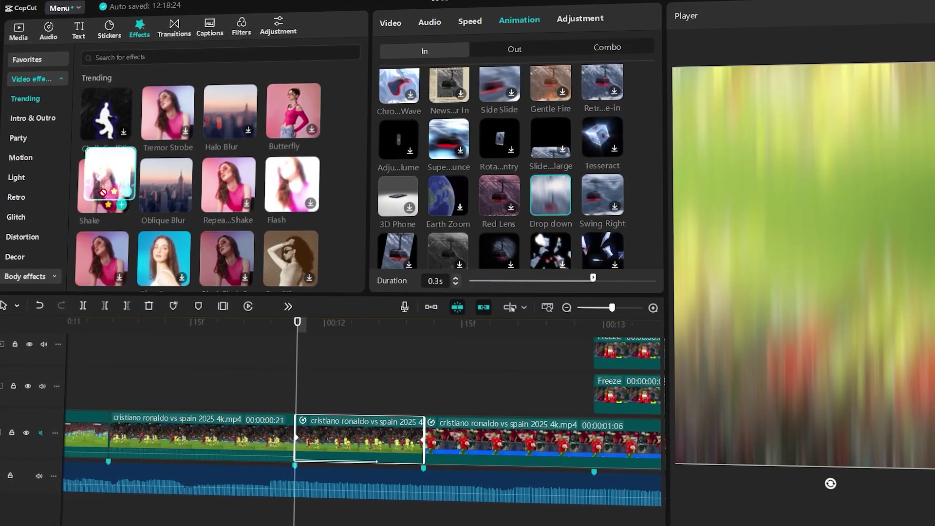
# Add the Shake effect above the first speed-ramped clip and cut off its part beyond the clip's end
pyautogui.moveTo(103, 192); pyautogui.dragTo(325, 407)
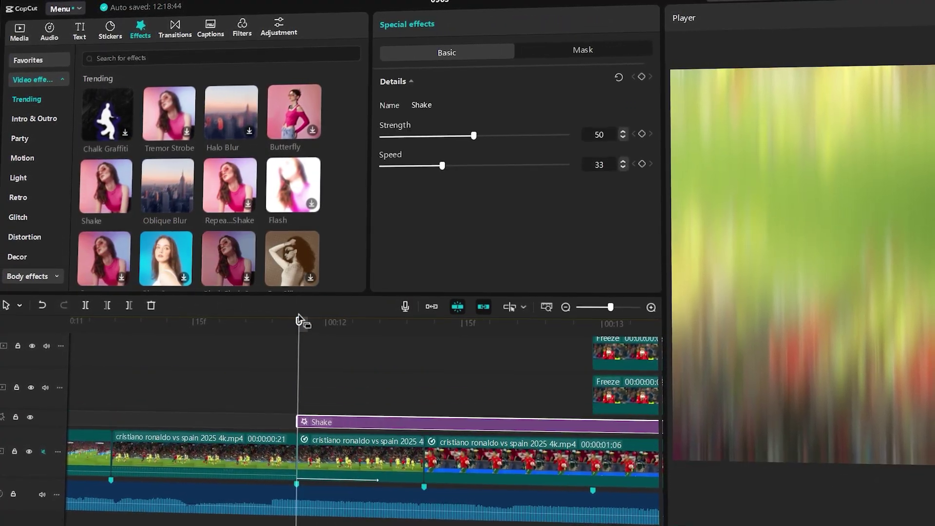
pyautogui.moveTo(299, 319); pyautogui.dragTo(416, 412)
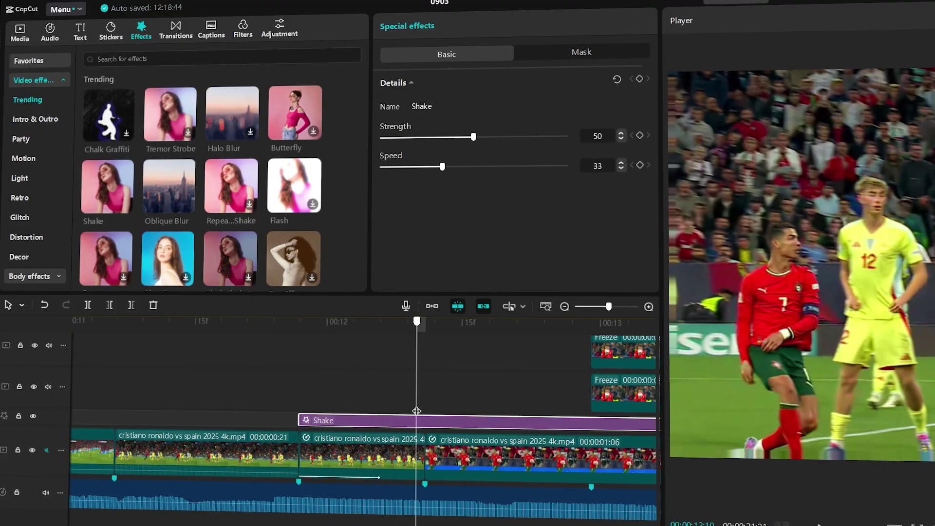
pyautogui.hotkey('ctrl', 'b')
pyautogui.press('Delete')
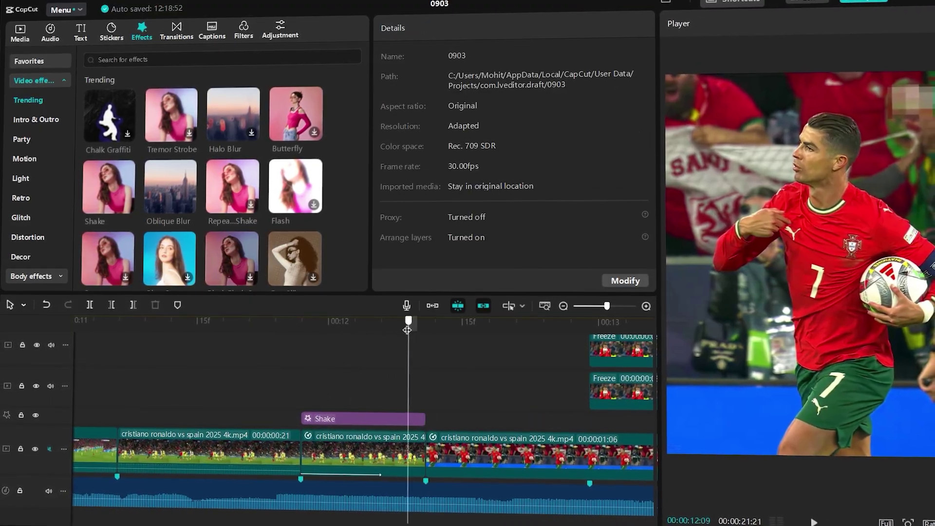
pyautogui.moveTo(407, 331); pyautogui.dragTo(302, 336)
pyautogui.click(326, 417)
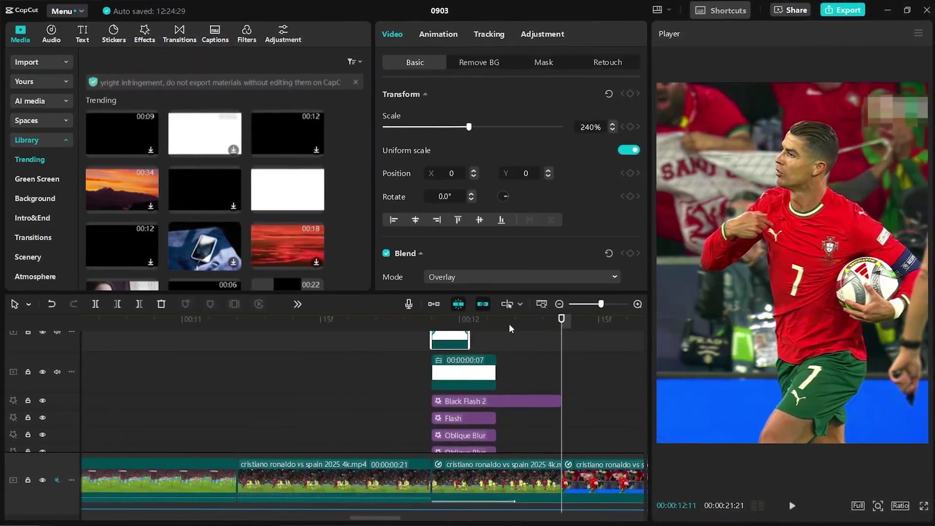
# Play back the first speed-ramped clip with its stacked effects and white overlays
pyautogui.moveTo(509, 323); pyautogui.dragTo(301, 349)
pyautogui.press('space')
pyautogui.press('space')
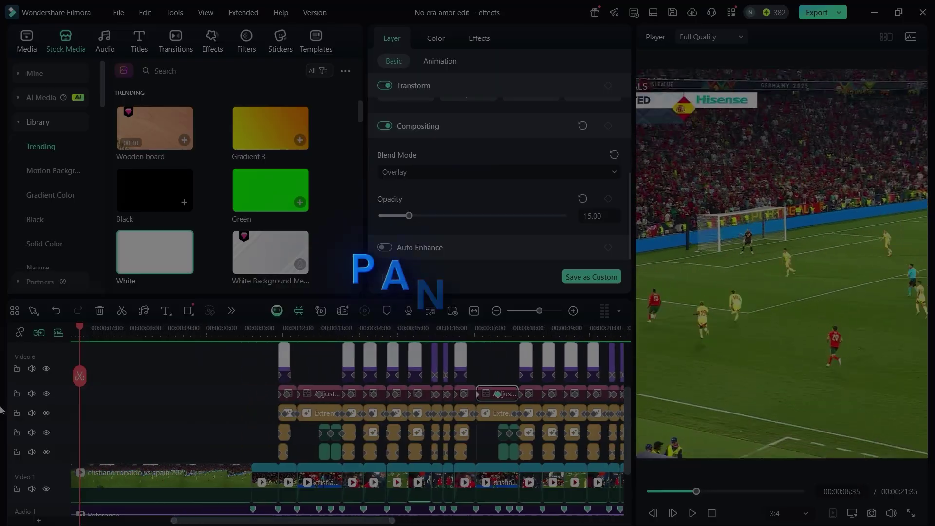
# Switch to Filmora, find the Extreme effect, and place it directly above the main video at the timeline's start
pyautogui.press('Home')
pyautogui.scroll(-2, 34, 390)
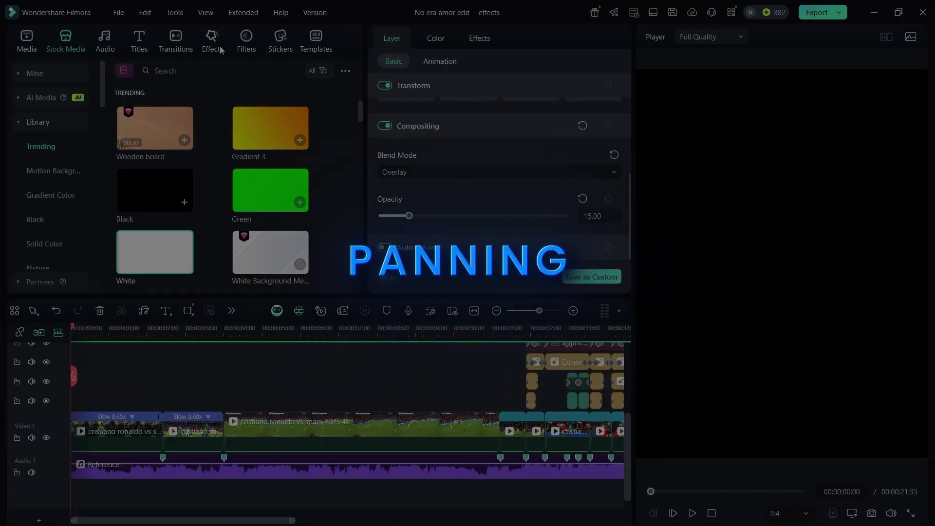
pyautogui.click(212, 43)
pyautogui.write('flash white 1')
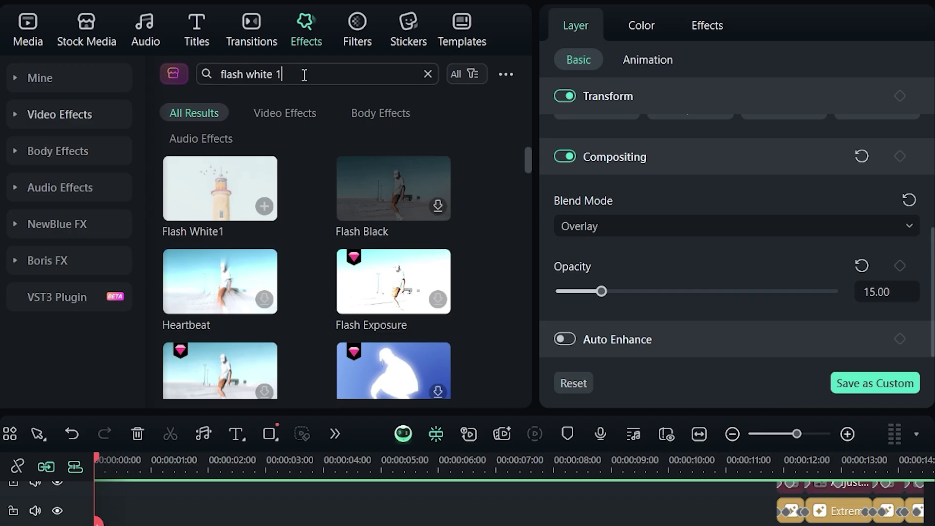
pyautogui.click(304, 74)
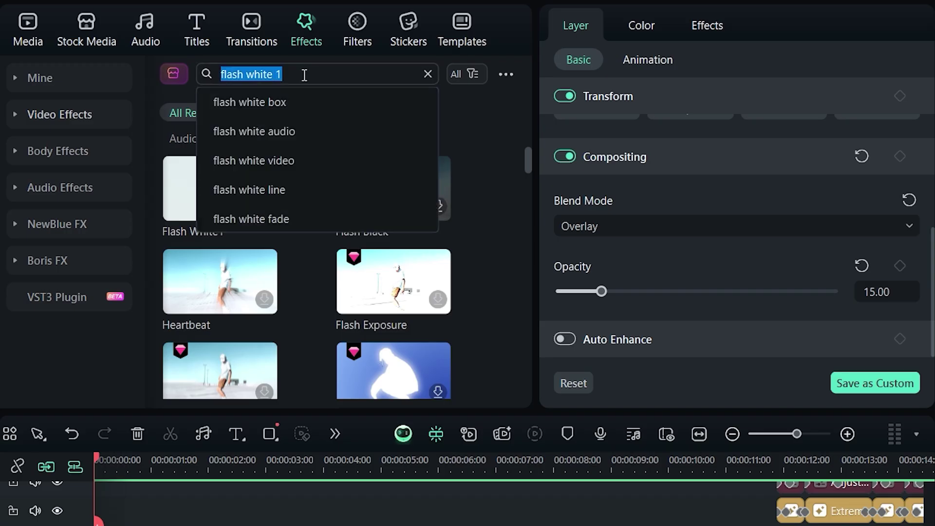
pyautogui.write('extre')
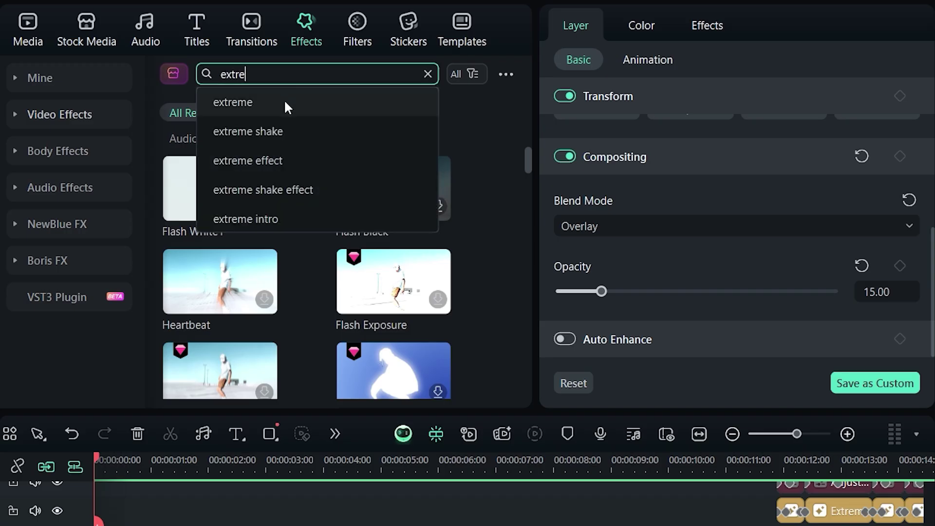
pyautogui.click(284, 100)
pyautogui.moveTo(219, 188); pyautogui.dragTo(173, 493)
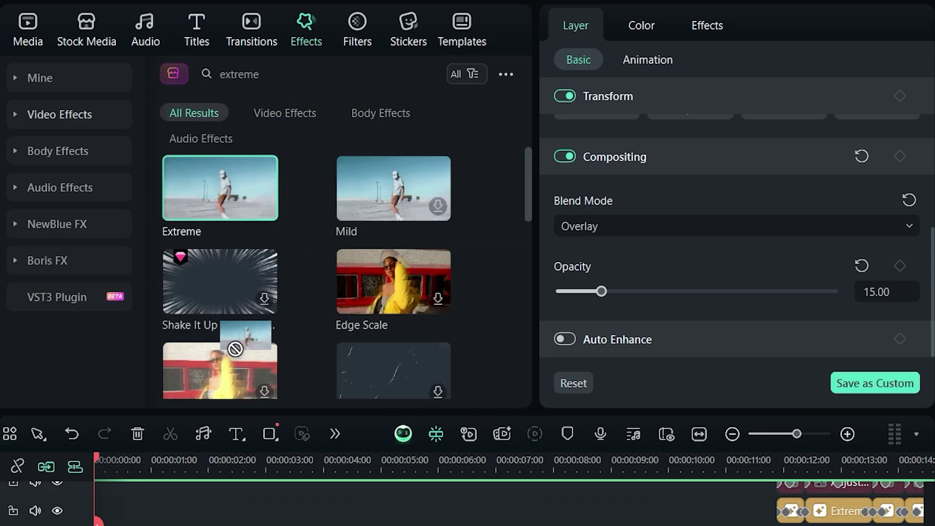
pyautogui.moveTo(172, 402); pyautogui.dragTo(99, 502)
pyautogui.moveTo(99, 421); pyautogui.dragTo(100, 419)
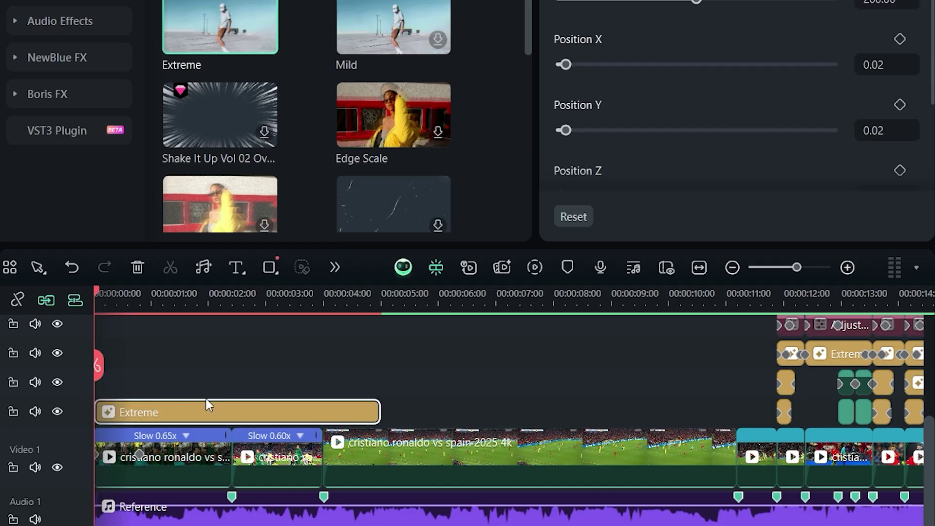
# Extend the Extreme effect over the intro clips up to the first effect stack and set its frequency to 8
pyautogui.moveTo(378, 411)
pyautogui.mouseDown()
pyautogui.moveTo(714, 422)
pyautogui.moveTo(748, 436)
pyautogui.moveTo(734, 438)
pyautogui.moveTo(775, 439)
pyautogui.mouseUp()
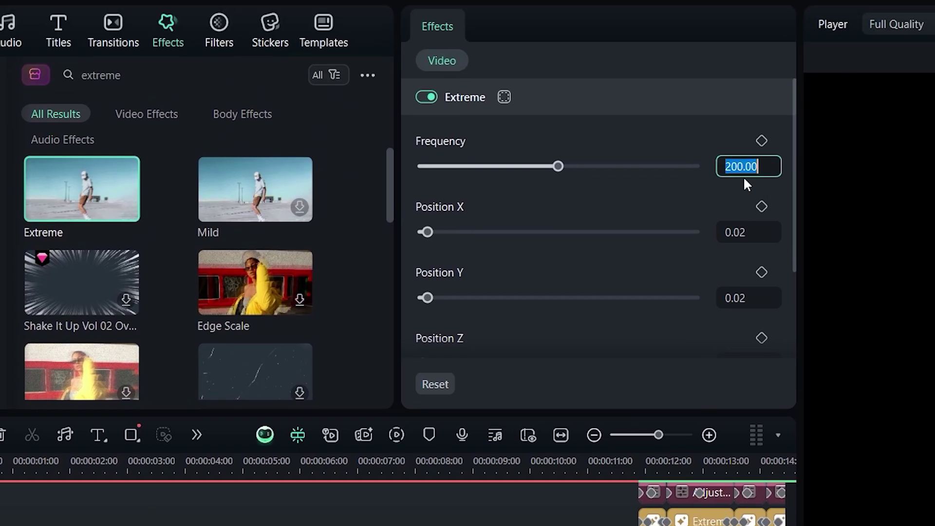
pyautogui.write('8')
pyautogui.press('Return')
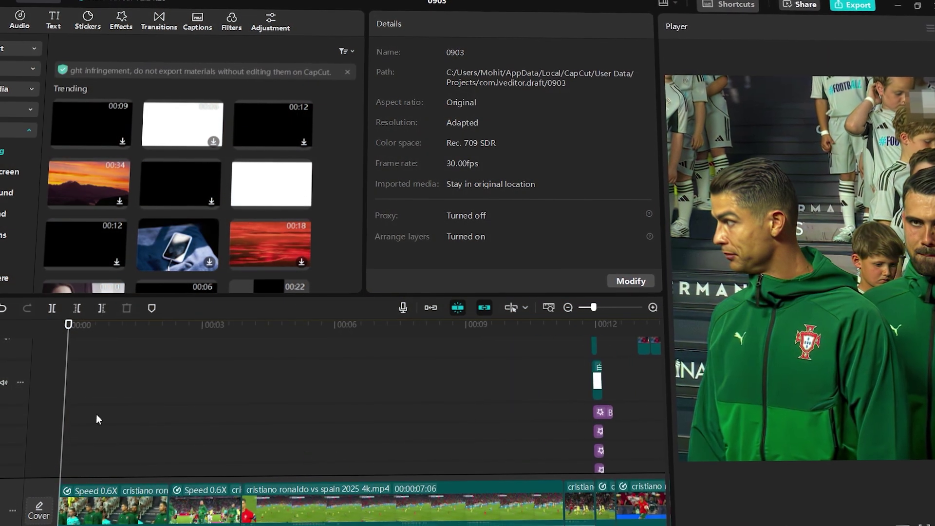
# Switch to CapCut, find the Play Pendulum effect, and add it above the intro clips at the timeline's start
pyautogui.click(119, 22)
pyautogui.click(128, 45)
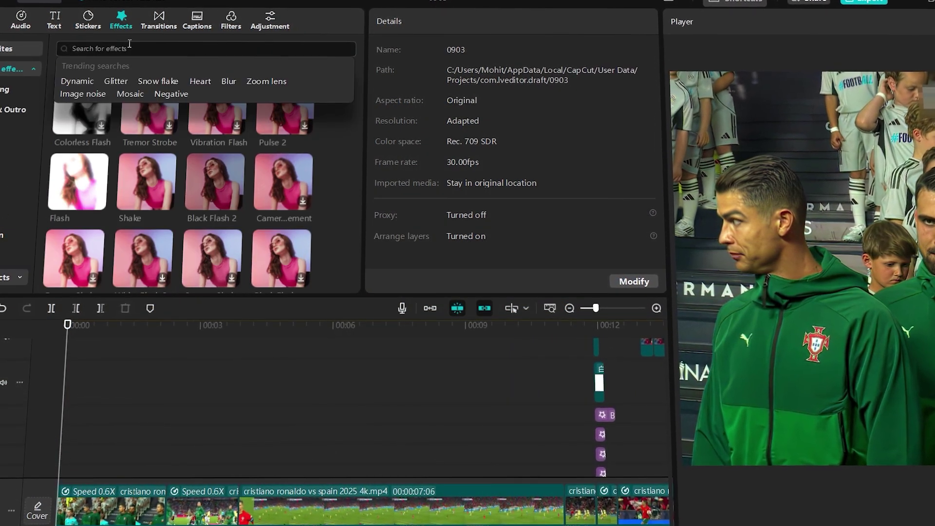
pyautogui.write('play pandulam')
pyautogui.press('Return')
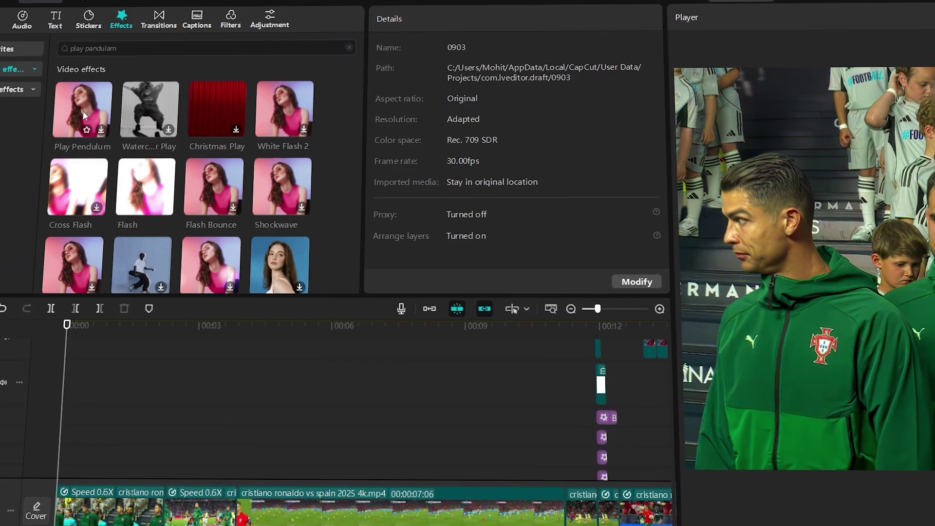
pyautogui.moveTo(82, 111); pyautogui.dragTo(106, 418)
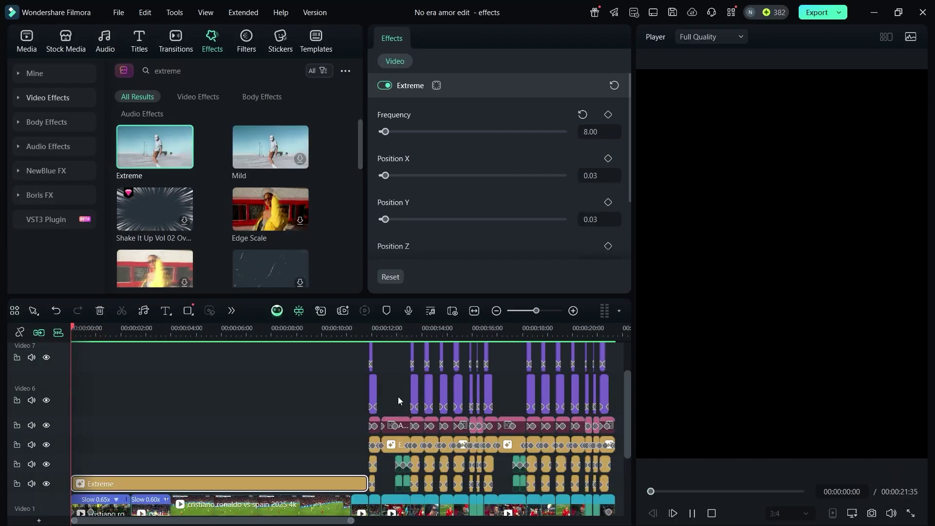
# Switch to Filmora, play back the whole edit, and open the export settings
pyautogui.press('space')
pyautogui.scroll(-3, 399, 396)
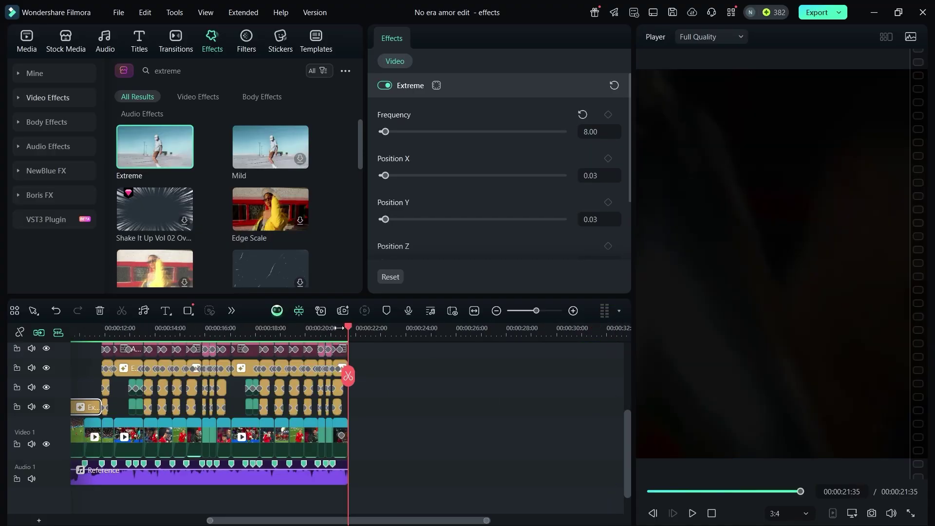
pyautogui.click(334, 328)
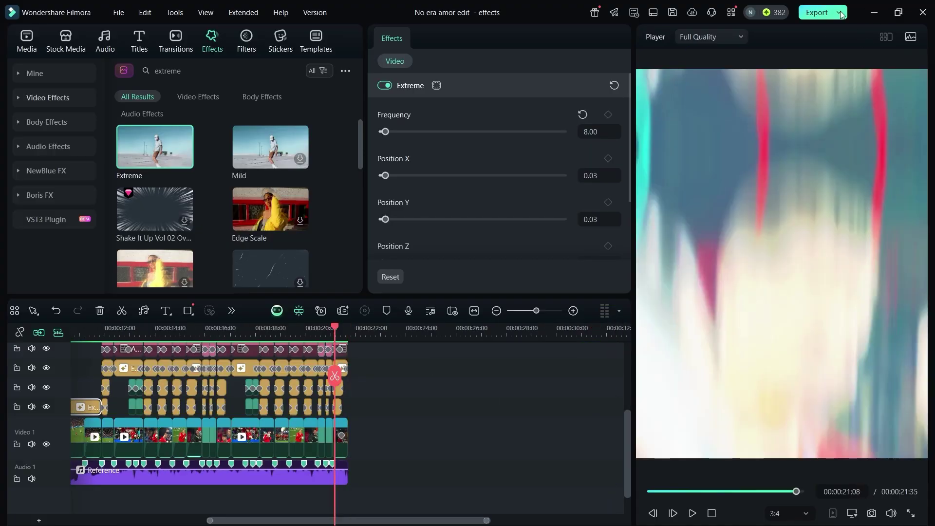
pyautogui.click(816, 12)
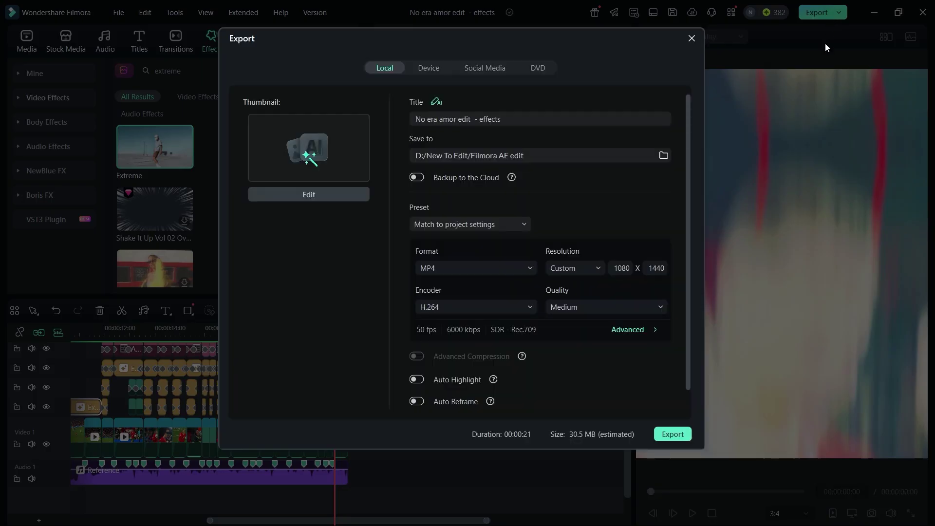